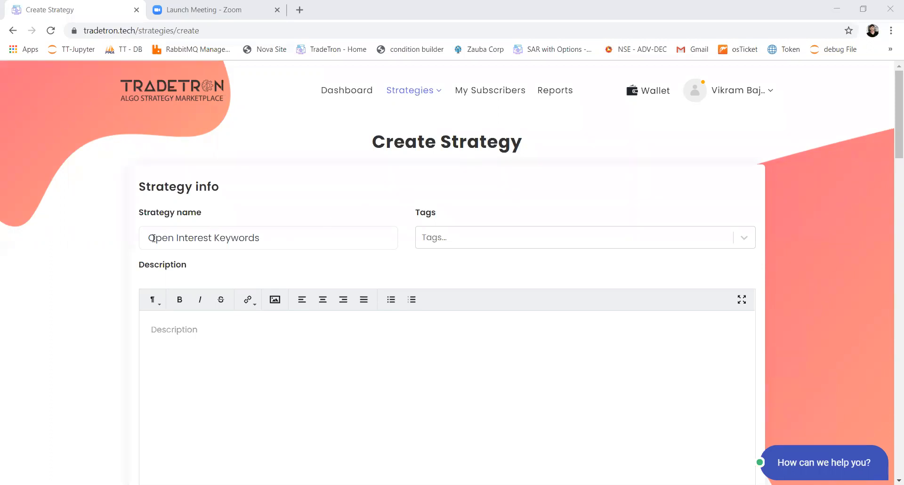
pyautogui.moveTo(150, 237); pyautogui.dragTo(269, 246)
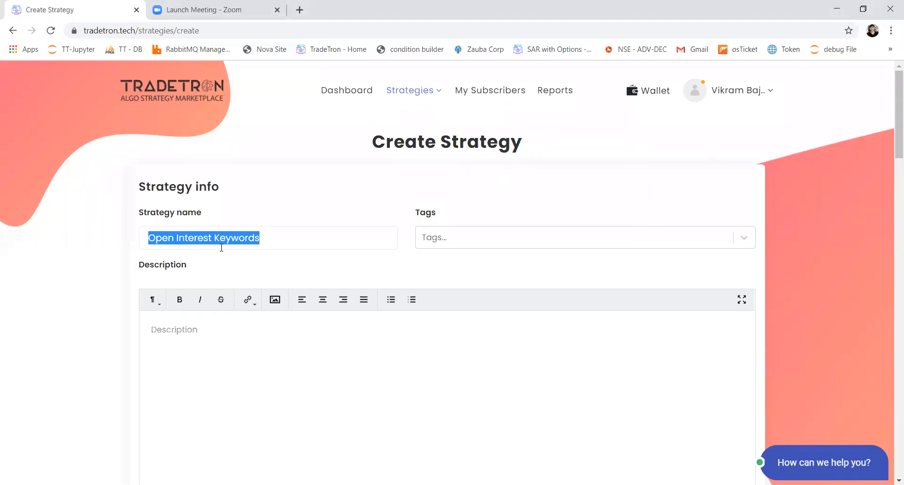
pyautogui.moveTo(211, 238); pyautogui.dragTo(146, 238)
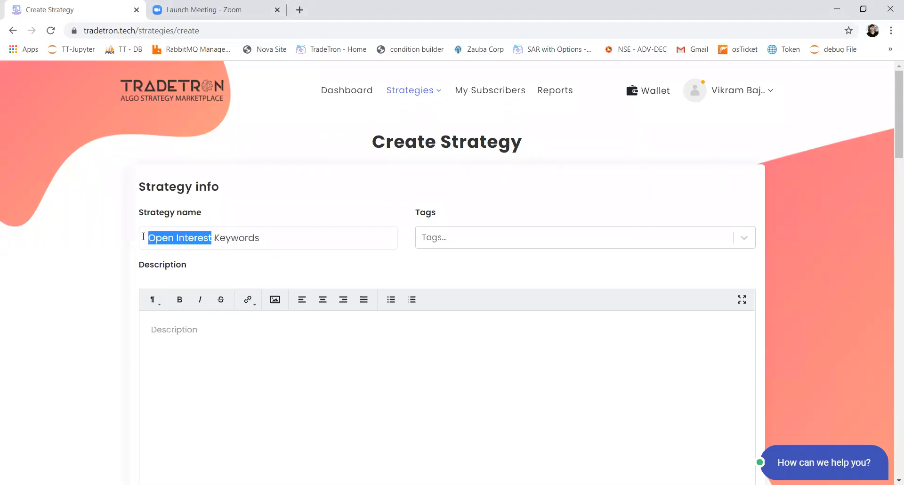
# Step: Start a Set 1 entry condition with the Total OI keyword for NIFTY, current week expiry and option type CE
pyautogui.scroll(-8, 242, 373)
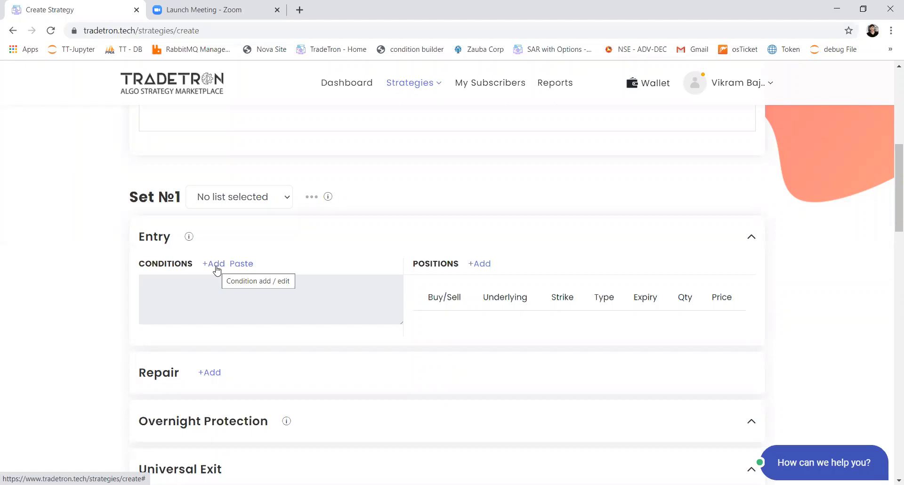
pyautogui.click(215, 266)
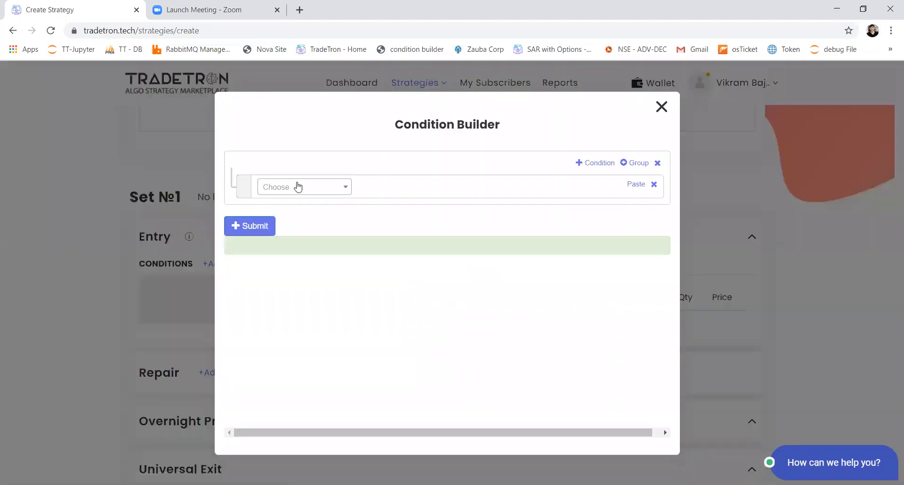
pyautogui.click(299, 187)
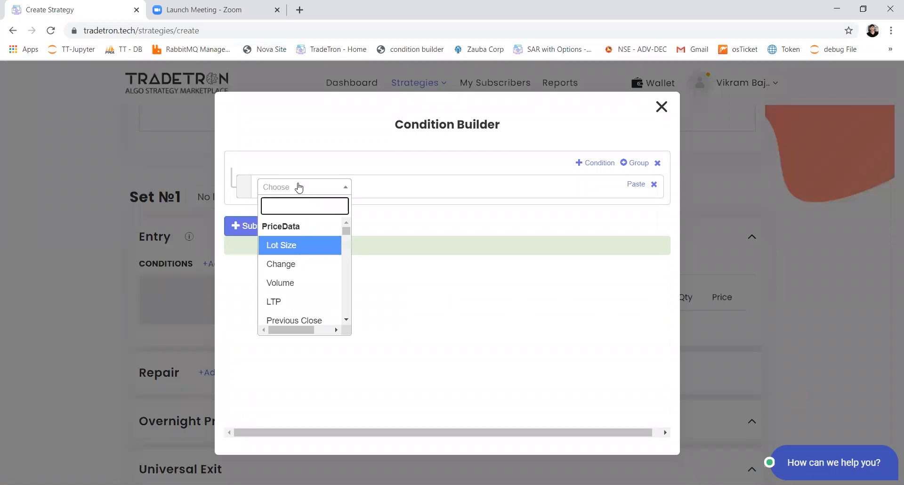
pyautogui.write('OI')
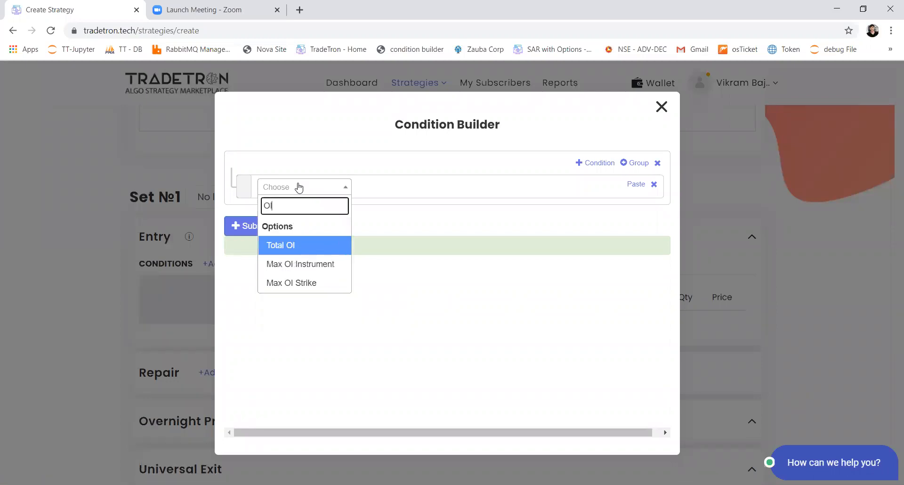
pyautogui.click(292, 249)
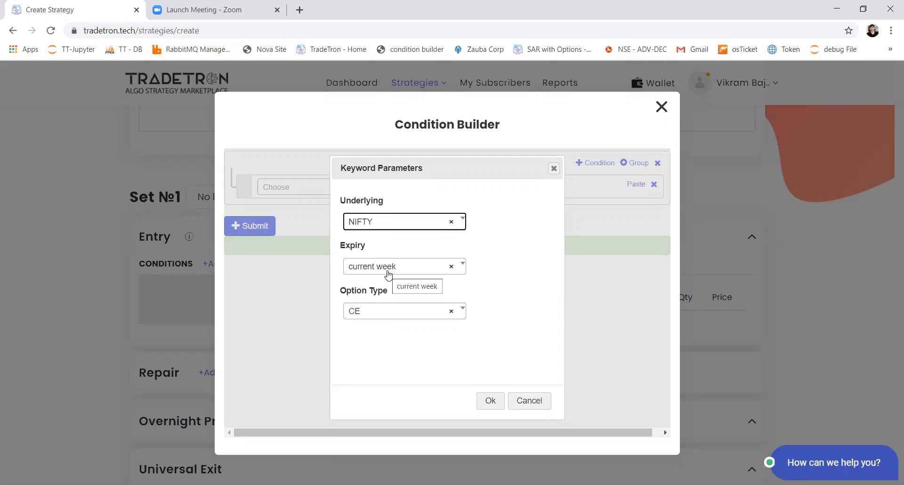
pyautogui.click(398, 229)
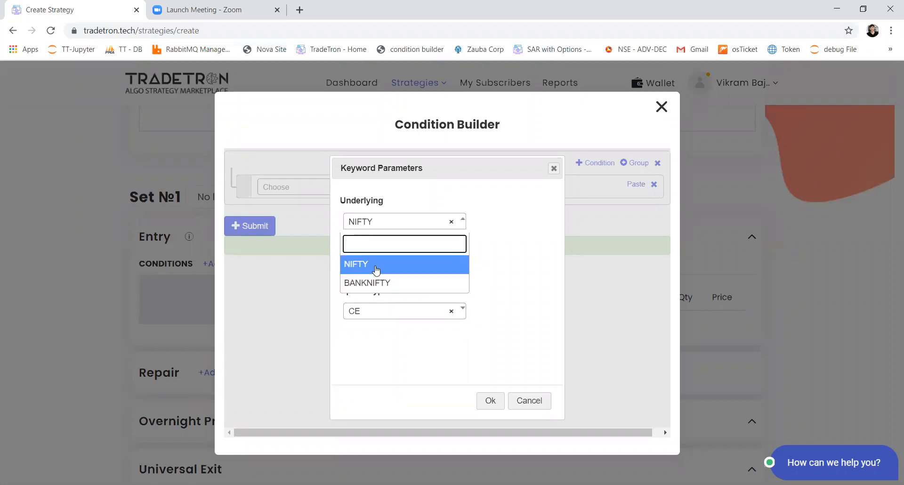
pyautogui.click(376, 267)
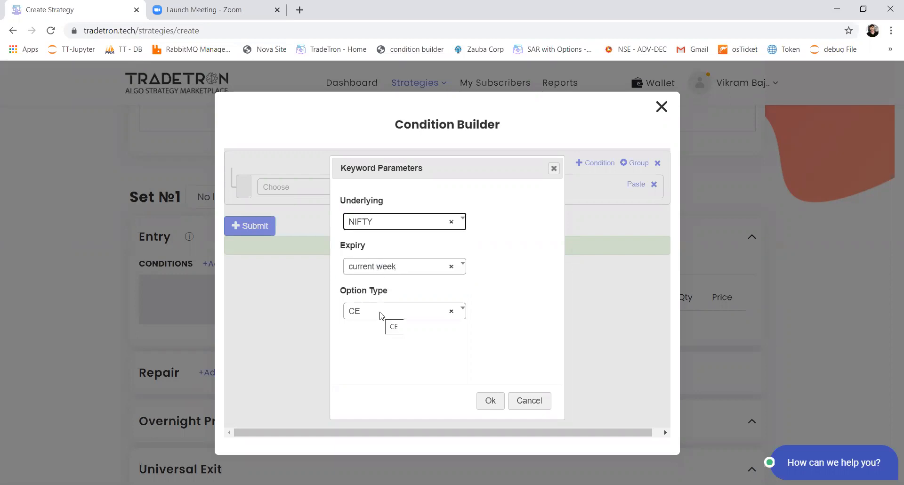
pyautogui.click(484, 400)
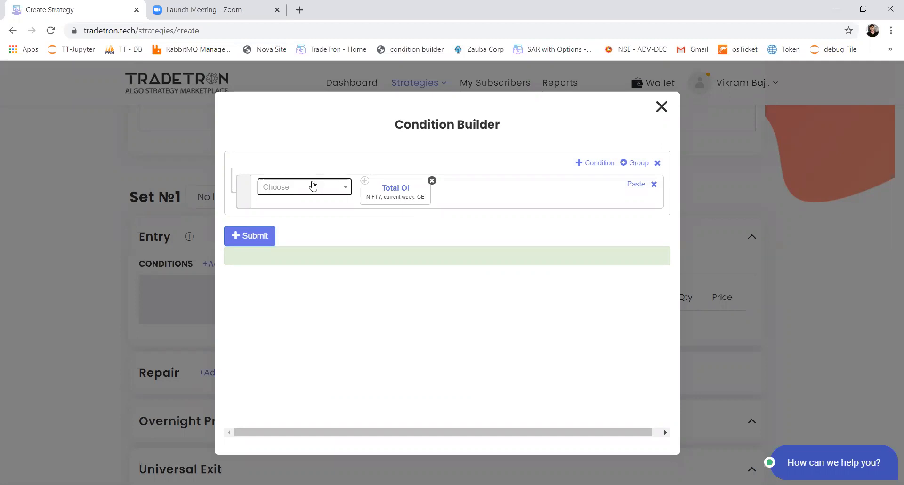
# Step: Copy the Total OI block, add a + operator after it and paste the copy behind the operator
pyautogui.click(362, 181)
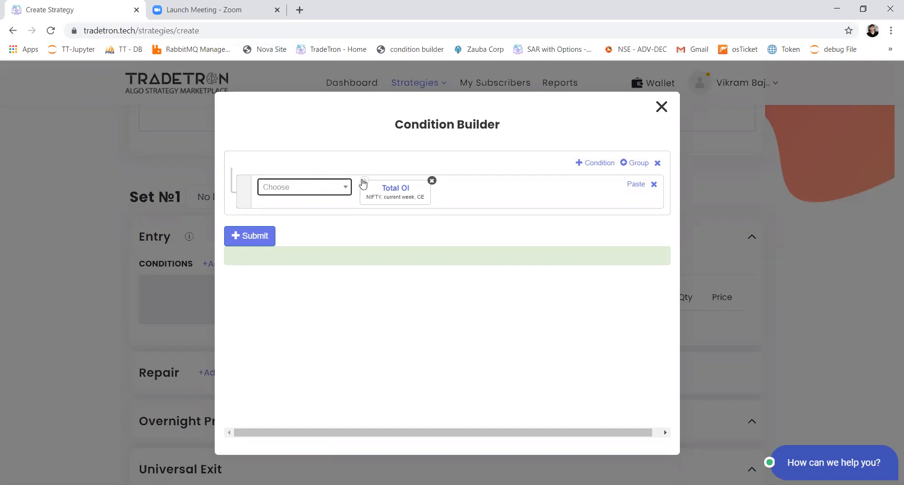
pyautogui.click(314, 190)
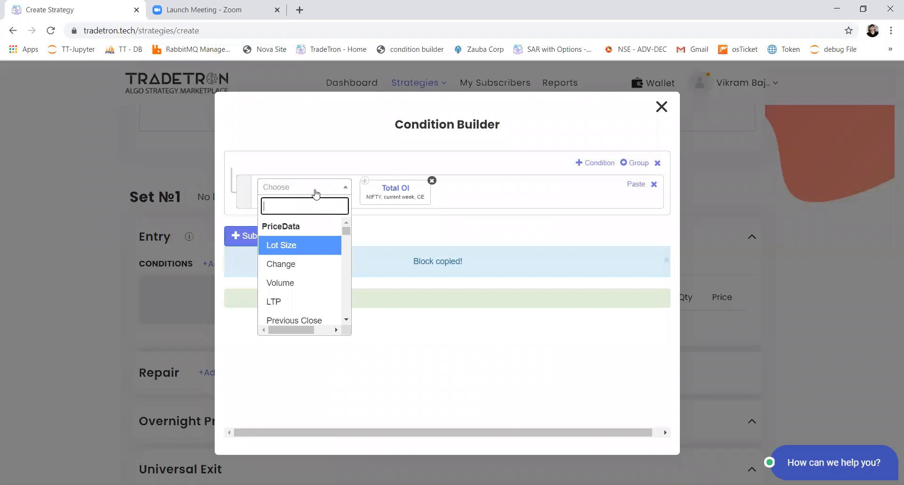
pyautogui.write('+')
pyautogui.press('Return')
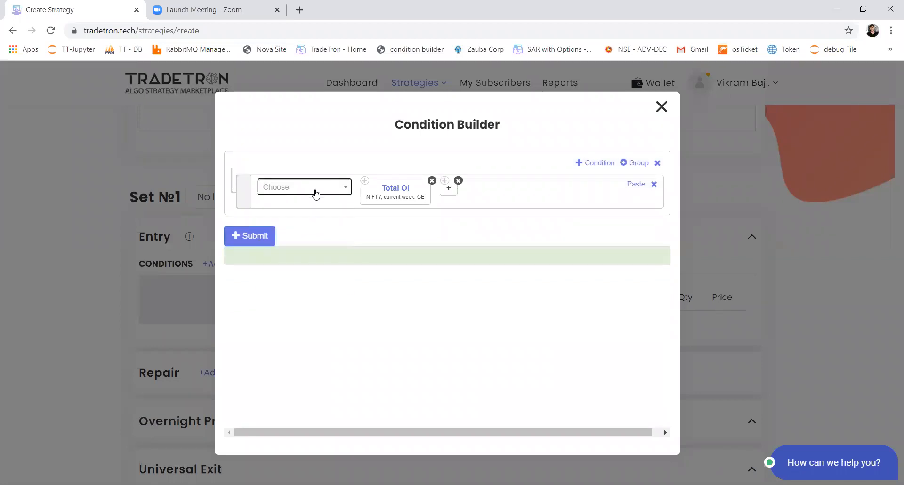
pyautogui.click(635, 184)
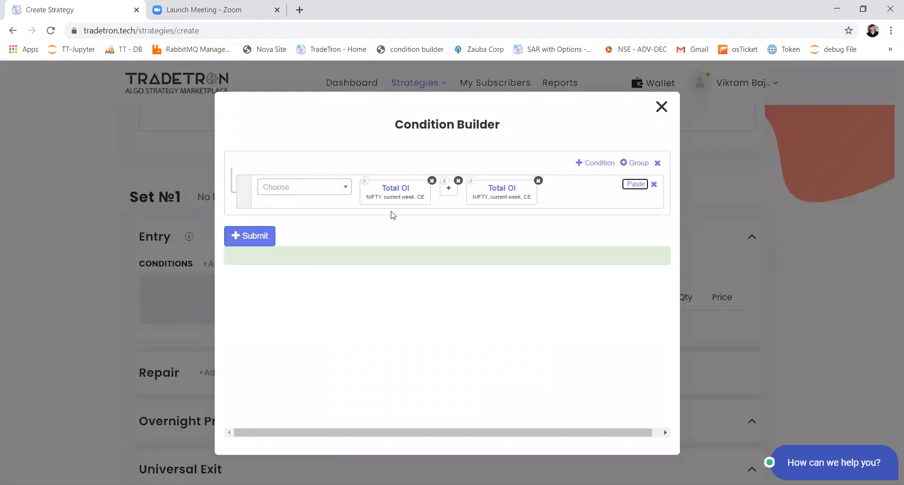
# Step: Set the option type of the pasted Total OI block to PE
pyautogui.click(504, 190)
pyautogui.click(400, 312)
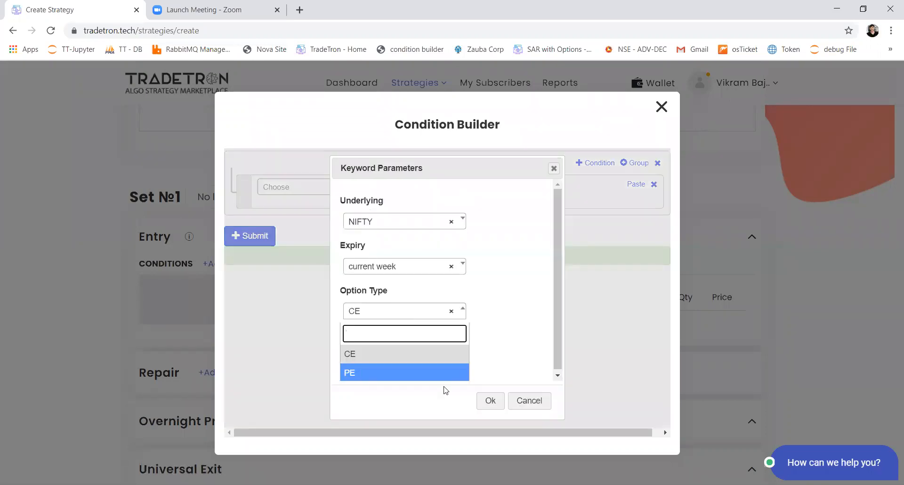
pyautogui.click(363, 373)
pyautogui.click(489, 400)
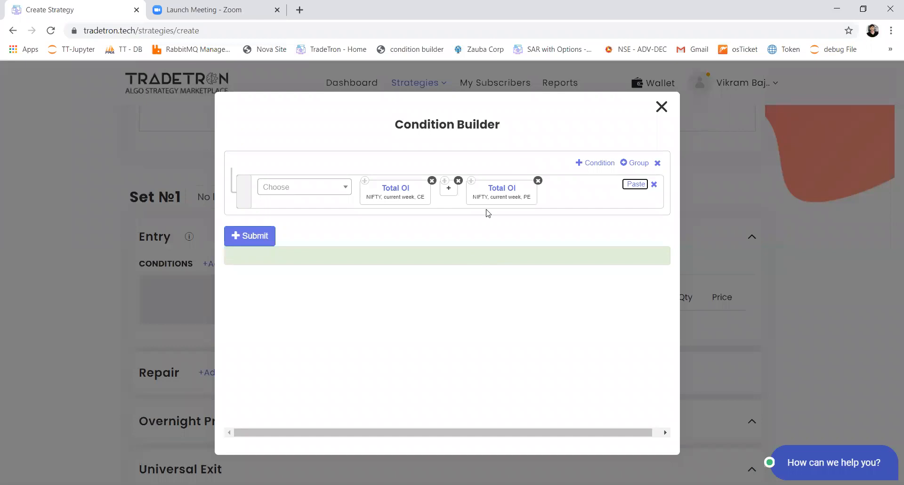
pyautogui.click(315, 188)
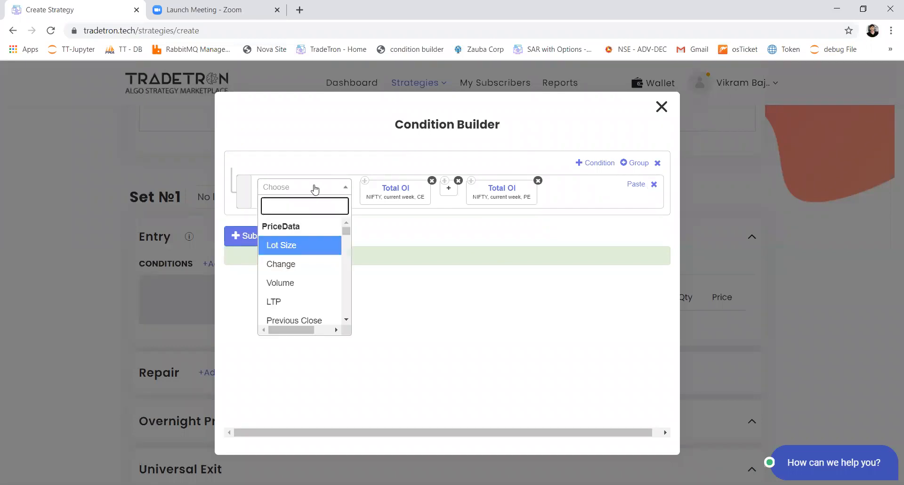
pyautogui.write('>')
pyautogui.press('Return')
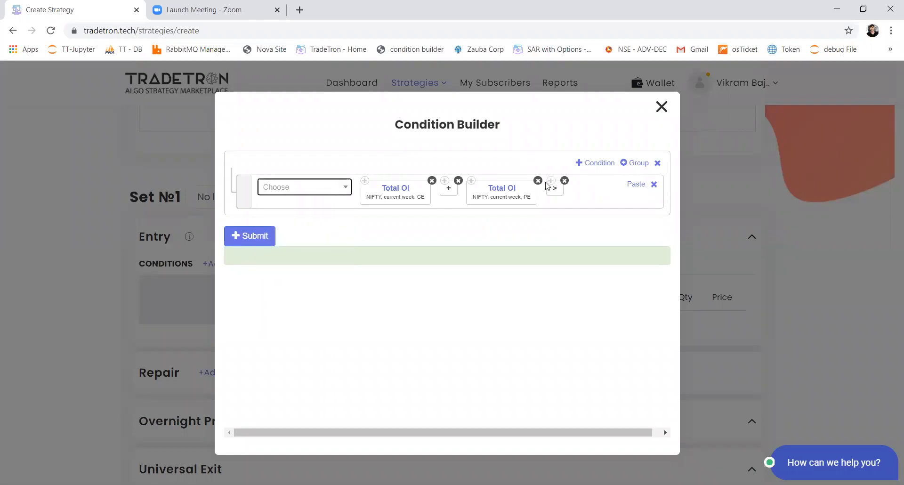
pyautogui.click(564, 181)
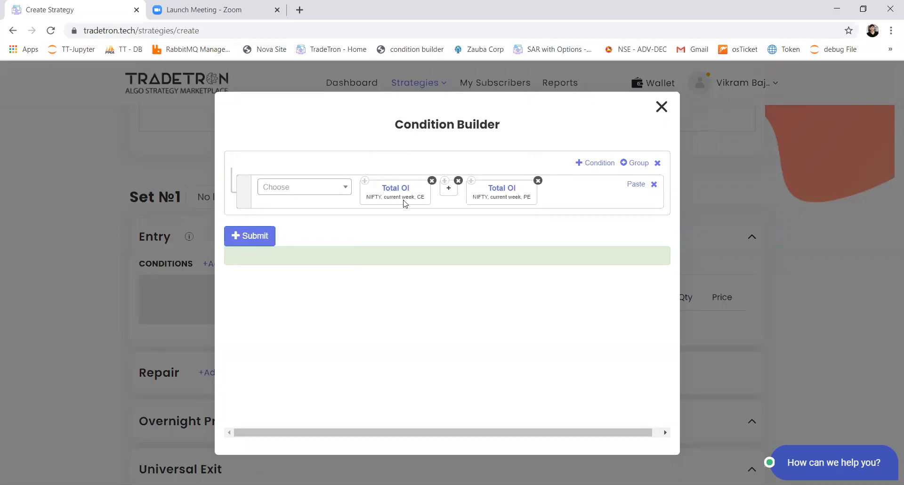
pyautogui.click(315, 187)
pyautogui.write('(')
pyautogui.press('Return')
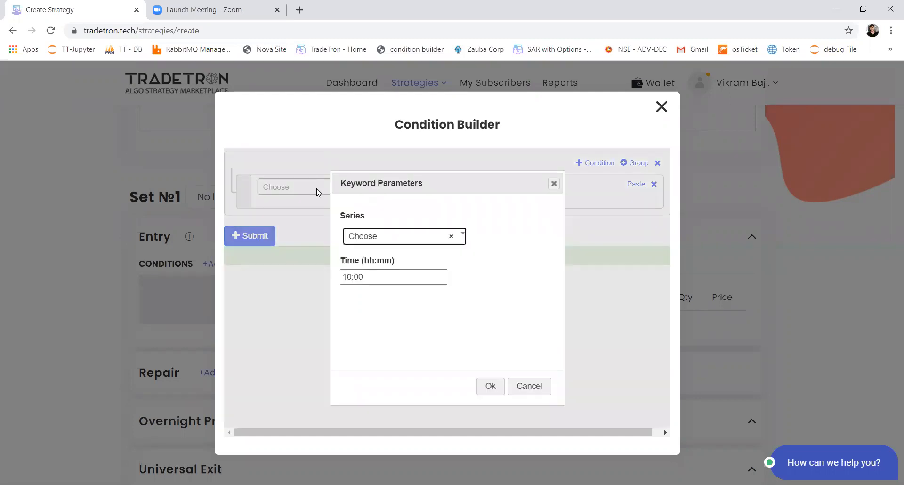
pyautogui.click(554, 184)
# Step: Enclose the sum of the two current week Total OI blocks in parentheses
pyautogui.click(328, 189)
pyautogui.write('(')
pyautogui.press('Down')
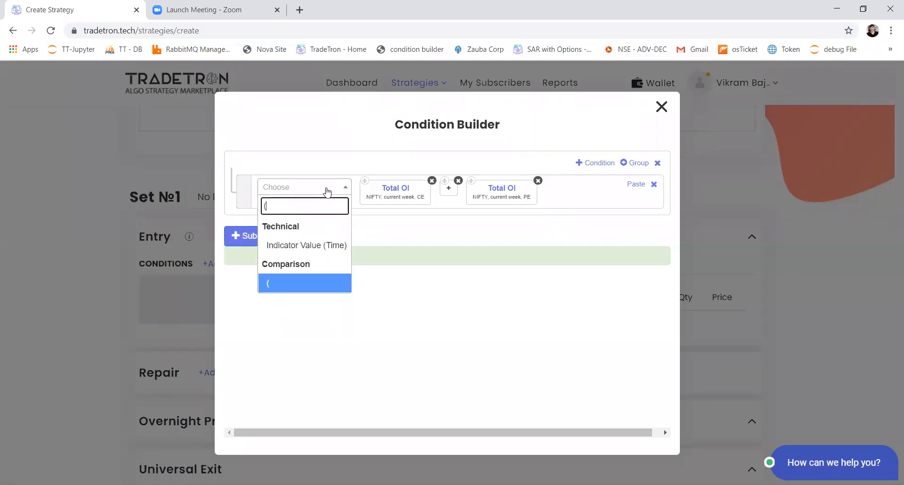
pyautogui.press('Return')
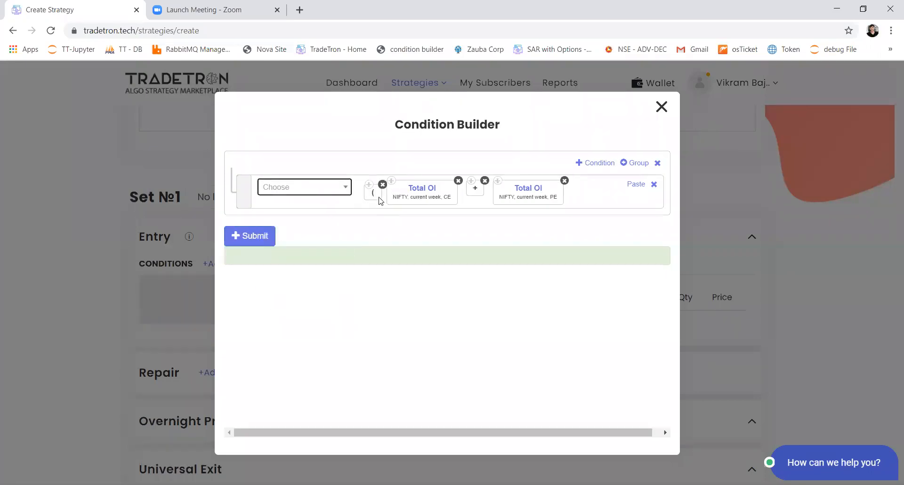
pyautogui.click(337, 191)
pyautogui.write(')')
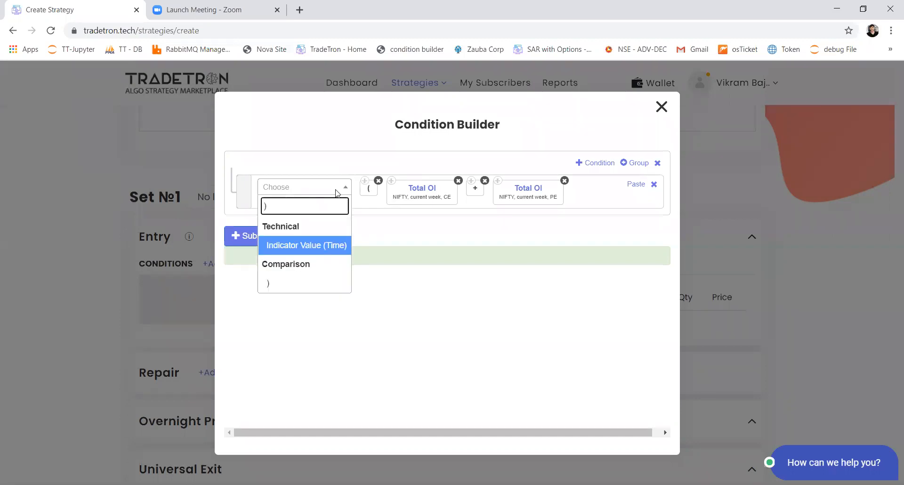
pyautogui.press('Down')
pyautogui.press('Return')
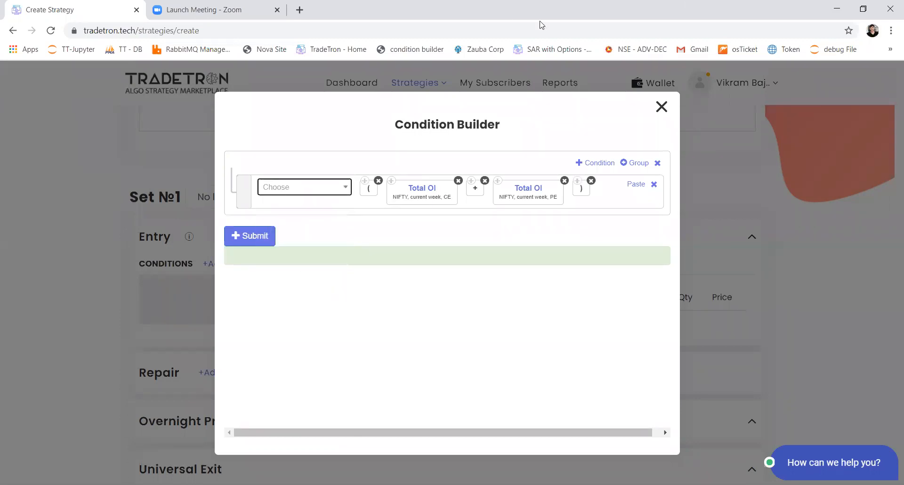
# Step: Add a > comparison operator after the closing parenthesis
pyautogui.click(292, 188)
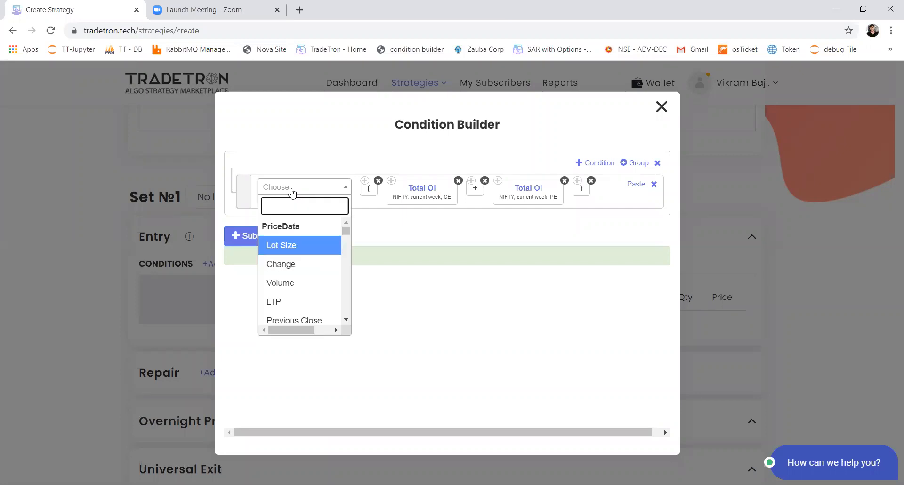
pyautogui.write('>')
pyautogui.press('Down')
pyautogui.press('Return')
# Step: Duplicate the opening parenthesis and the CE Total OI block after the > operator
pyautogui.click(391, 192)
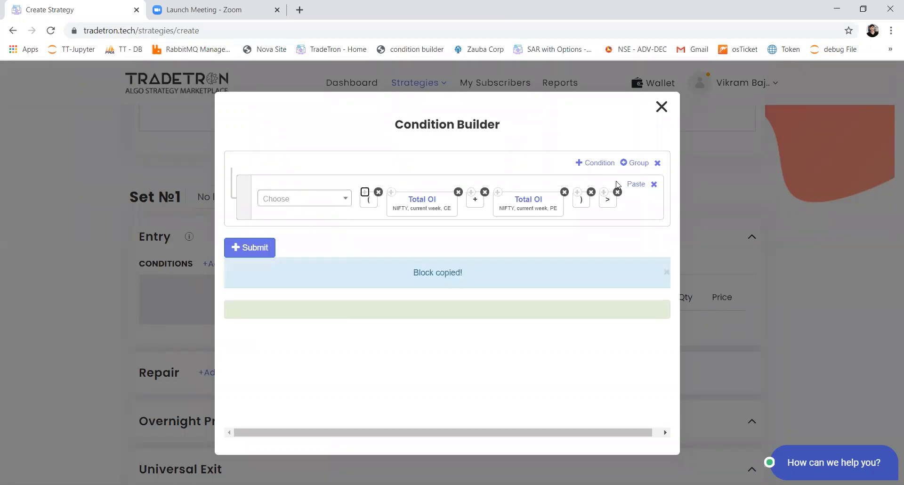
pyautogui.click(635, 184)
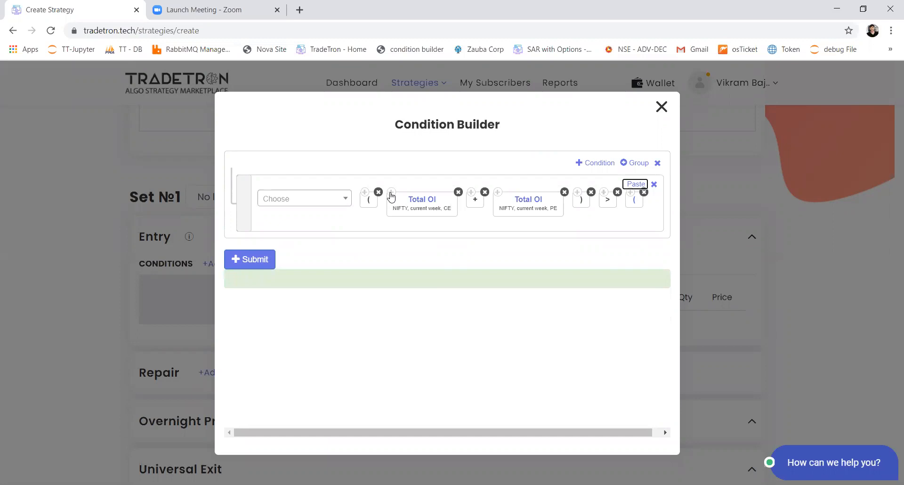
pyautogui.click(391, 193)
pyautogui.click(636, 185)
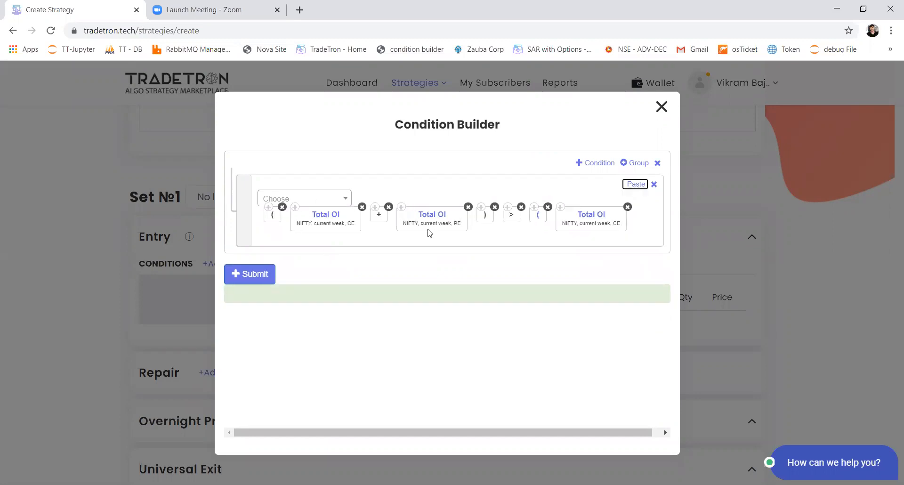
# Step: Set the expiry of the duplicated CE Total OI block to current month
pyautogui.click(589, 214)
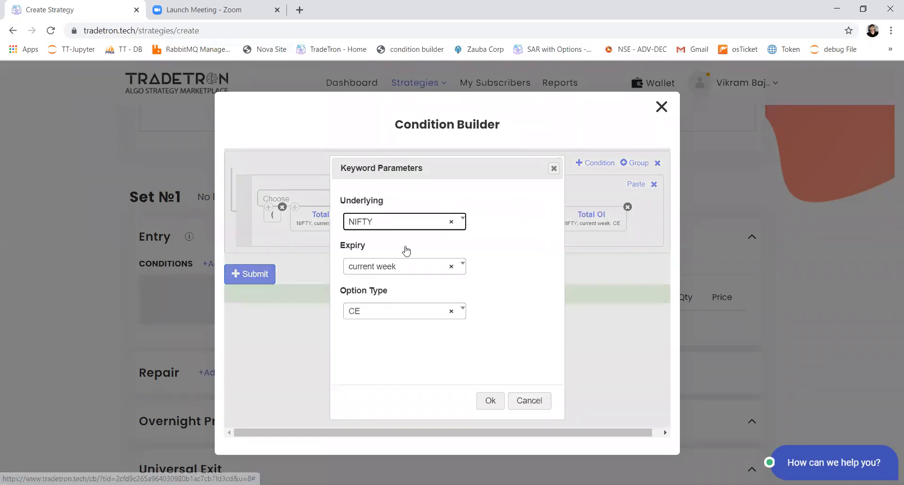
pyautogui.click(391, 266)
pyautogui.click(367, 328)
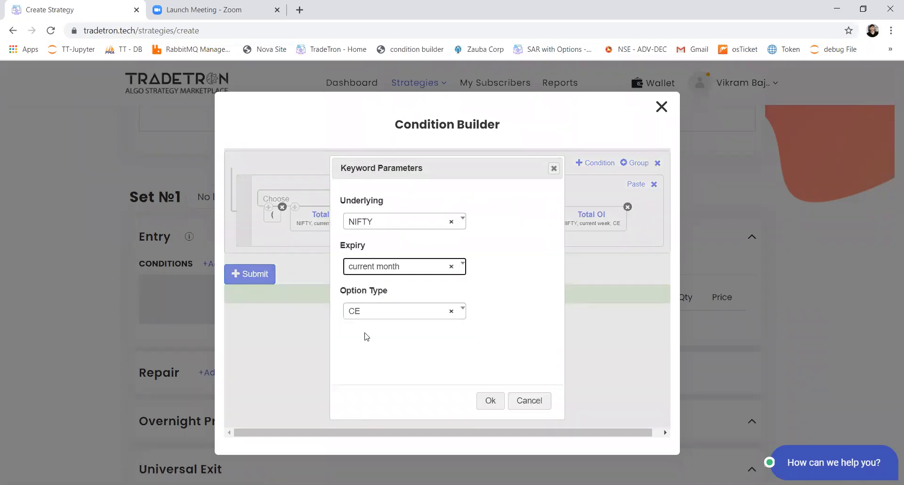
pyautogui.click(487, 399)
# Step: Duplicate the + operator and the PE Total OI block at the end of the condition
pyautogui.click(371, 213)
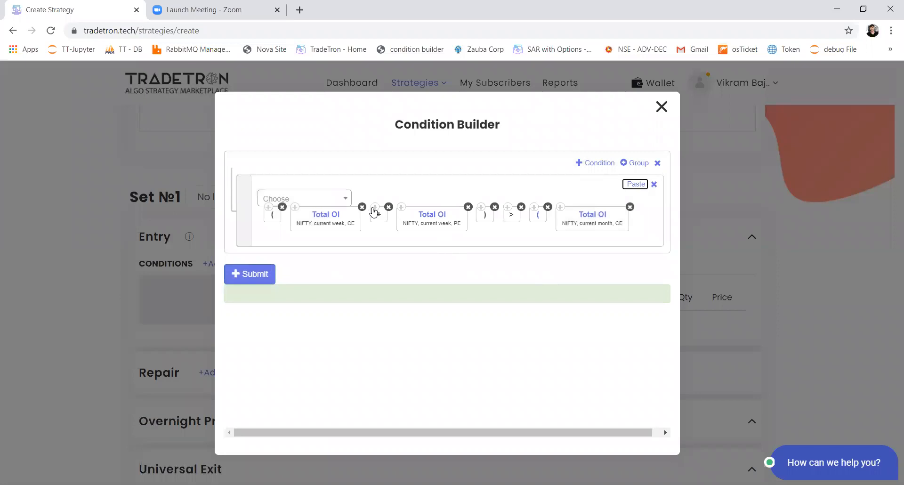
pyautogui.click(626, 184)
pyautogui.click(401, 207)
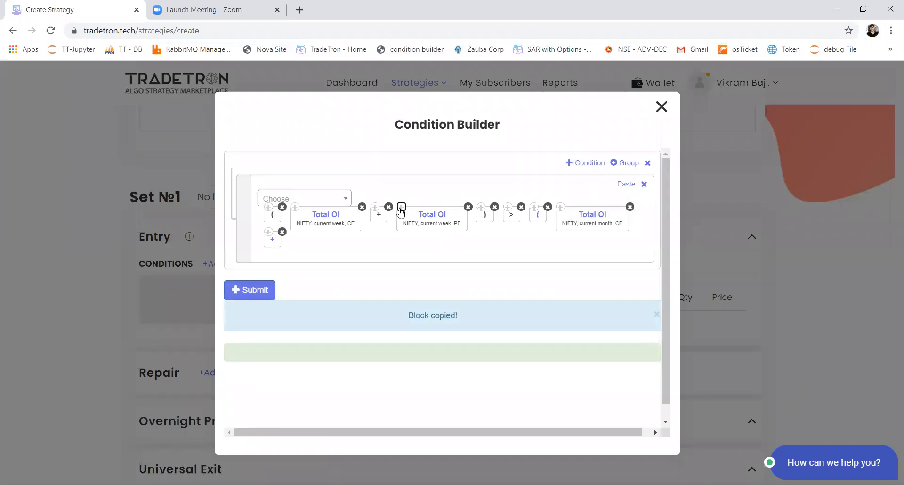
pyautogui.click(625, 184)
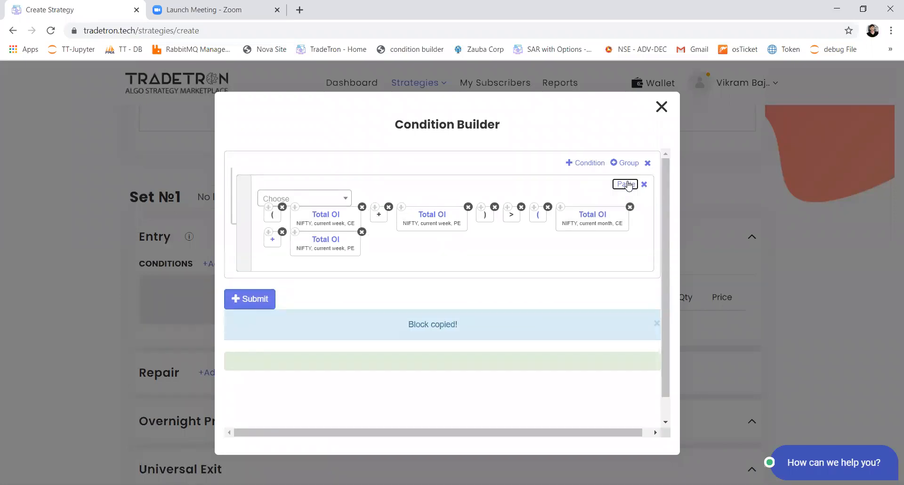
# Step: Set the expiry of the duplicated PE Total OI block at the end of the condition to current month
pyautogui.click(331, 240)
pyautogui.click(358, 268)
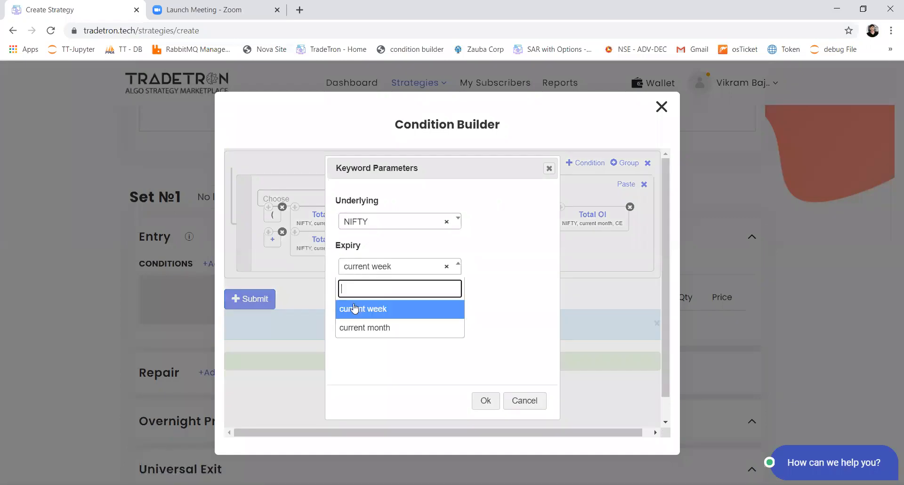
pyautogui.click(423, 325)
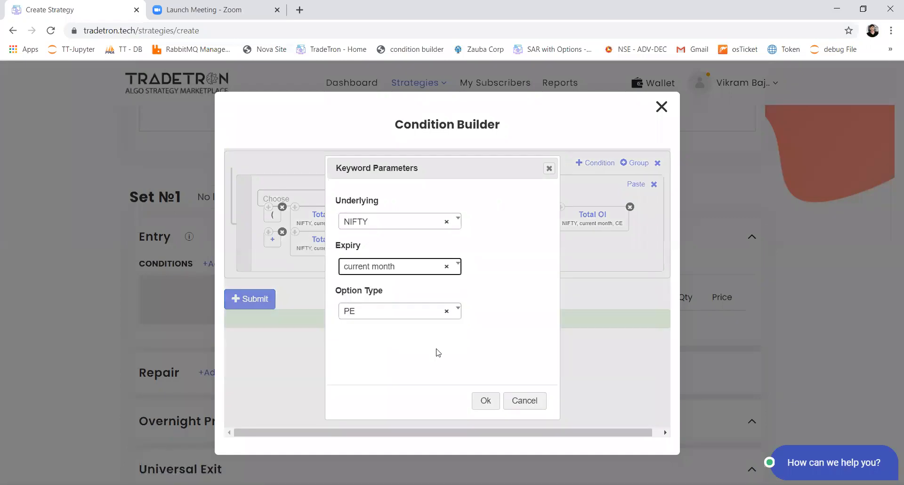
pyautogui.click(485, 400)
# Step: Add a closing parenthesis at the end of the Total OI condition
pyautogui.click(334, 200)
pyautogui.write(')')
pyautogui.press('Down')
pyautogui.press('Return')
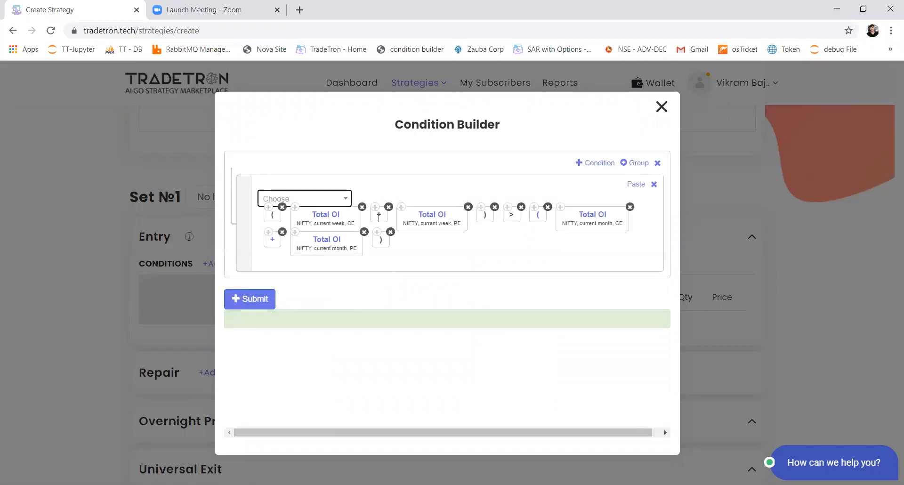
# Step: Add a second condition row starting with a PCR keyword for NIFTY with current month expiry
pyautogui.click(606, 165)
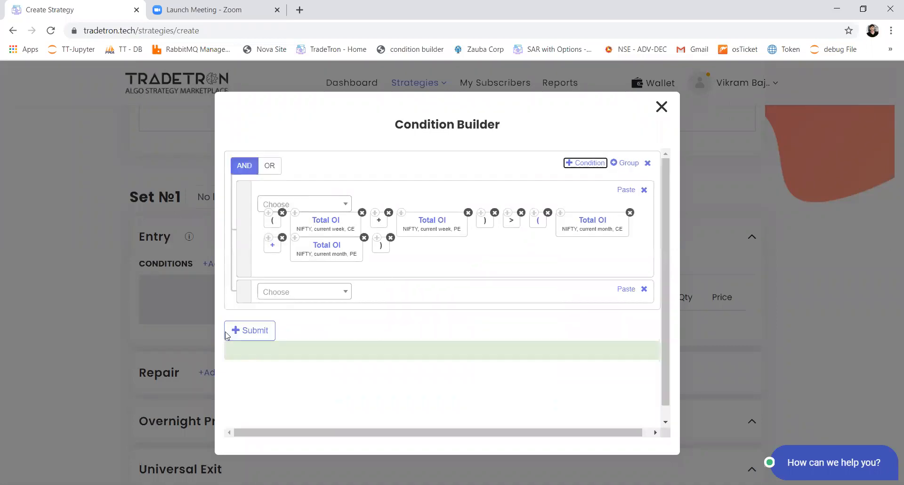
pyautogui.click(300, 294)
pyautogui.write('p')
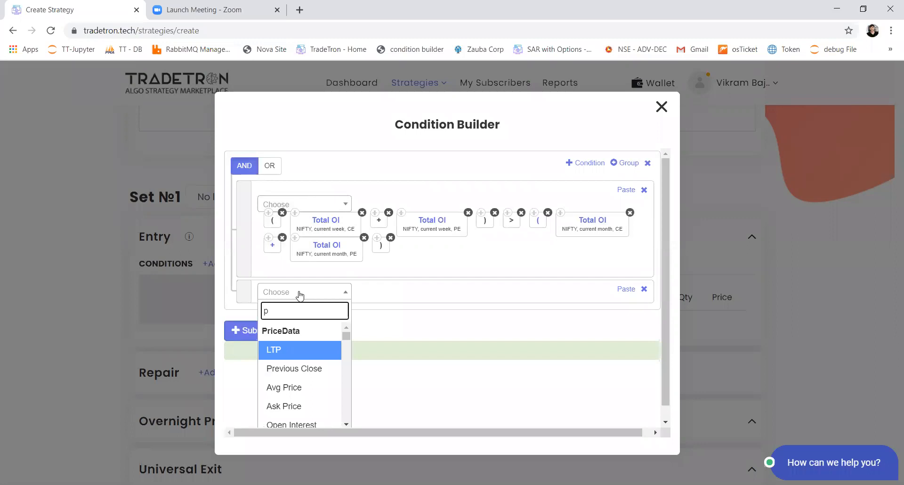
pyautogui.write('cr')
pyautogui.click(285, 351)
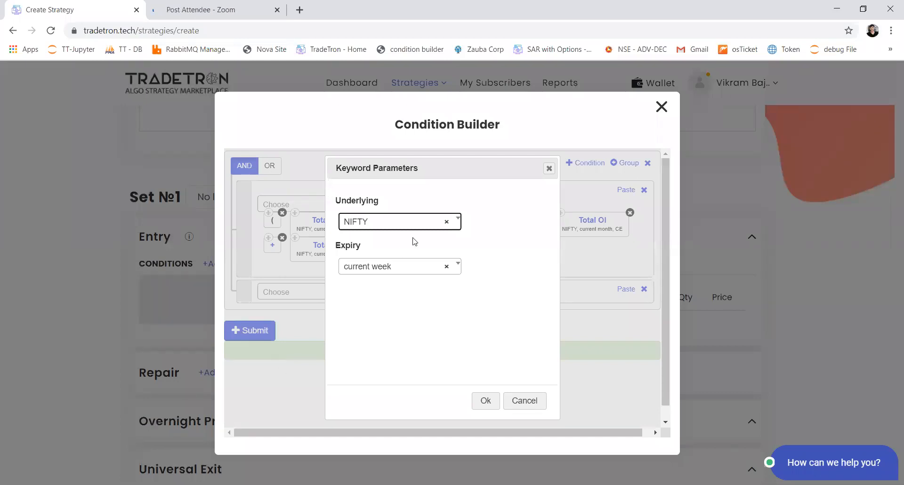
pyautogui.click(398, 265)
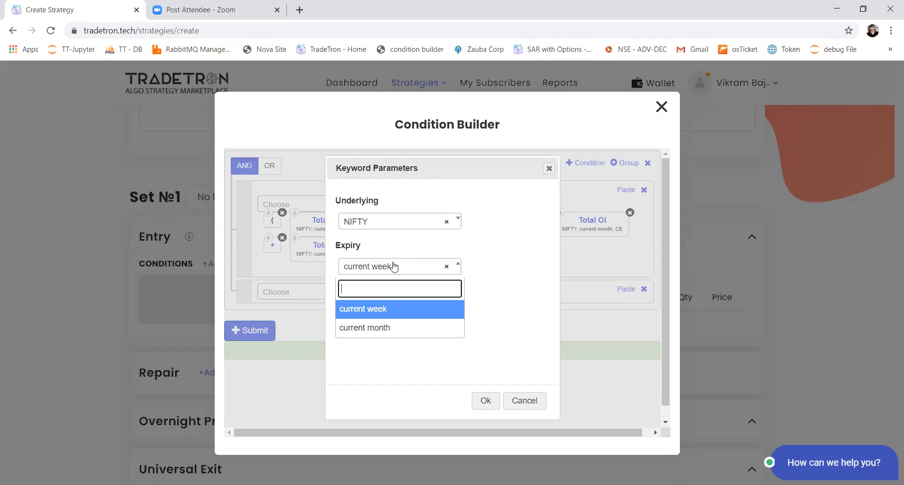
pyautogui.click(369, 311)
pyautogui.click(389, 272)
pyautogui.click(375, 328)
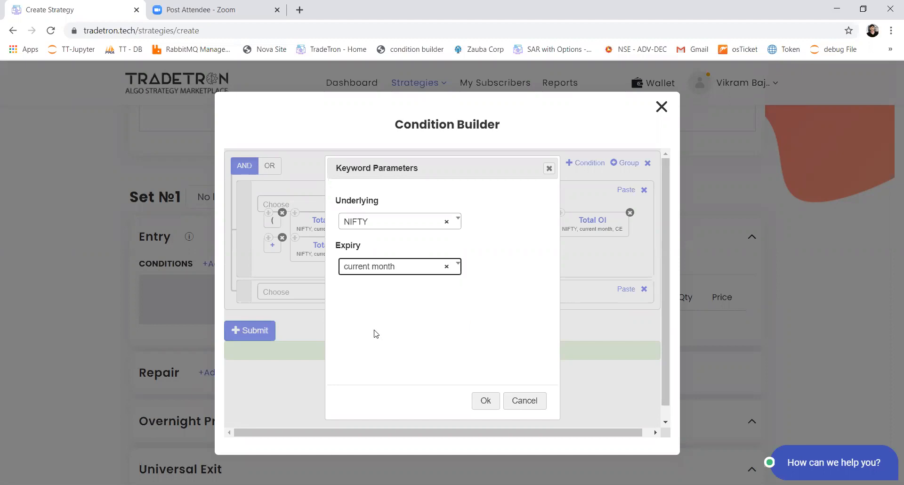
pyautogui.click(485, 401)
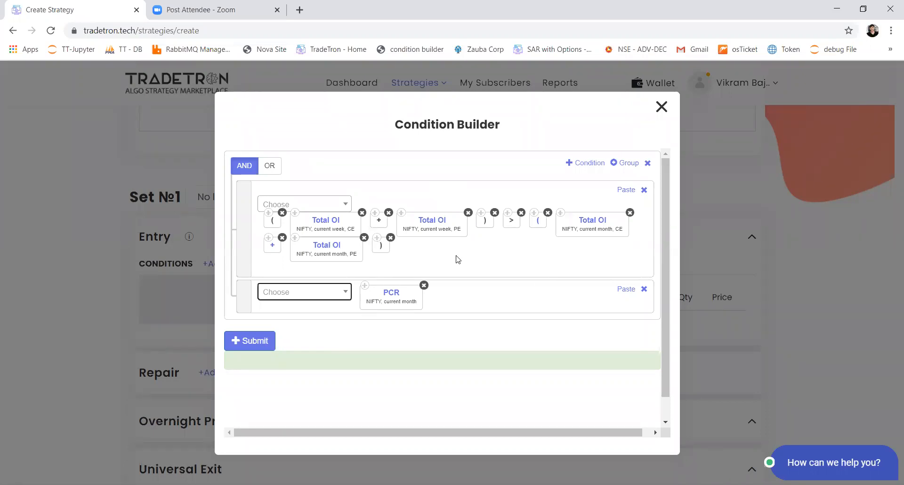
# Step: Complete the PCR condition with a > operator and a Number keyword of value 1
pyautogui.click(328, 299)
pyautogui.write('>')
pyautogui.press('Return')
pyautogui.click(329, 299)
pyautogui.write('numb')
pyautogui.press('Return')
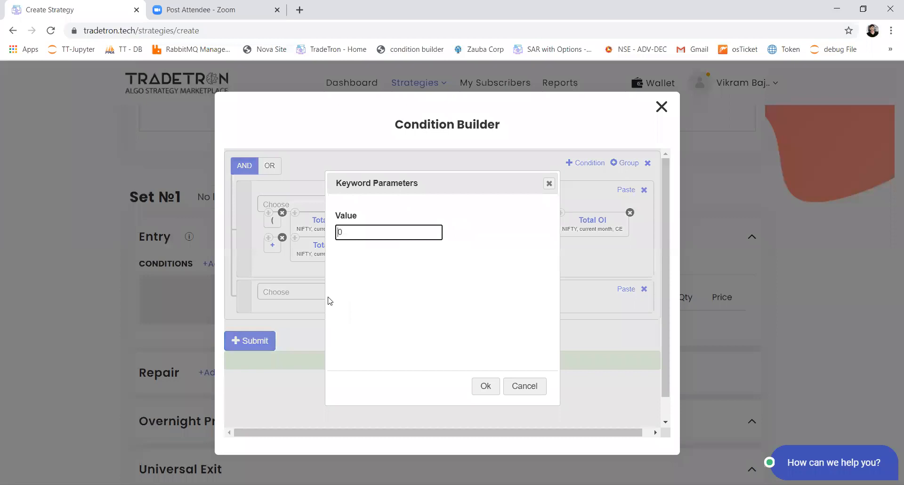
pyautogui.press('BackSpace')
pyautogui.write('1')
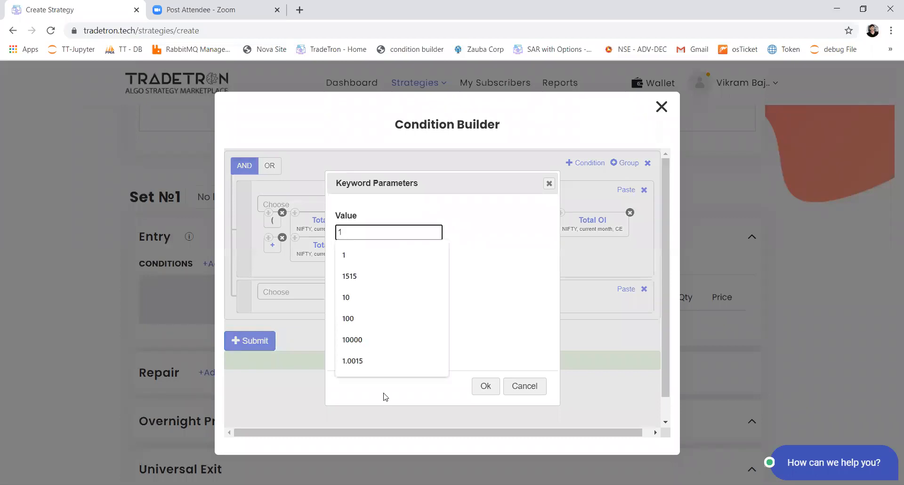
pyautogui.click(485, 386)
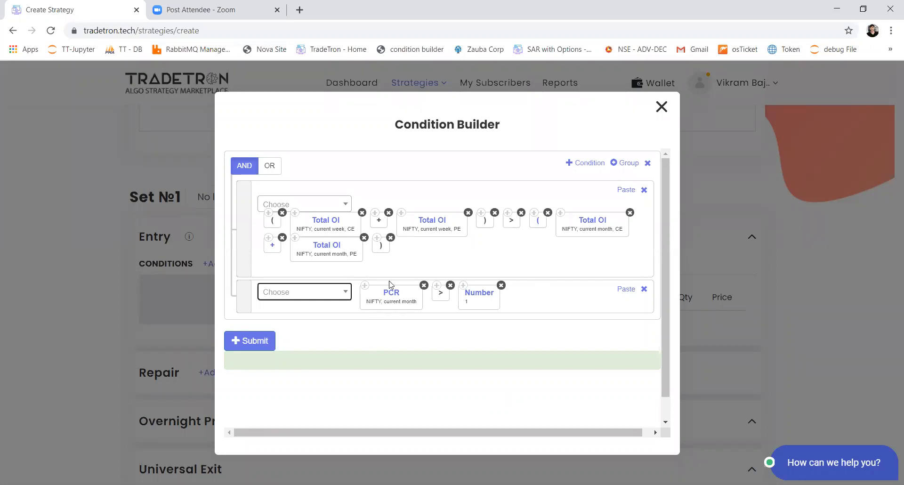
# Step: Add a third condition row with a Max OI Strike keyword for NIFTY, current week, CE
pyautogui.click(598, 166)
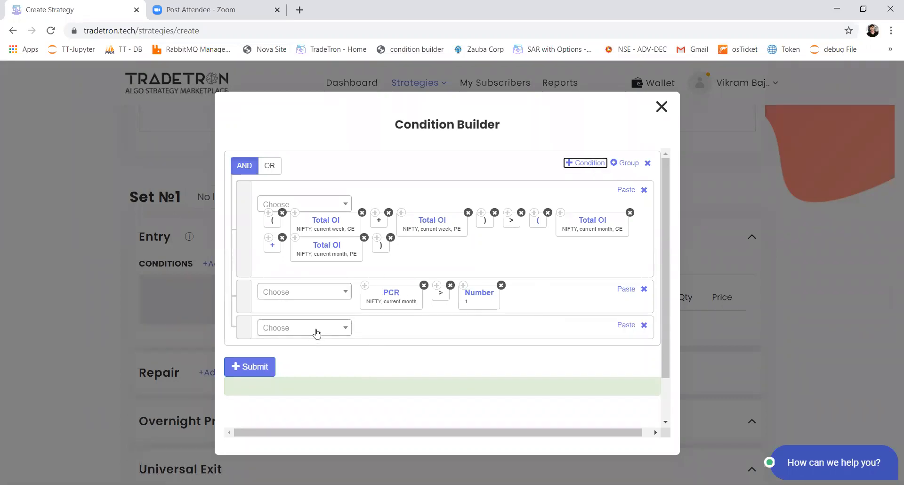
pyautogui.click(317, 332)
pyautogui.write('max')
pyautogui.press('Down')
pyautogui.press('Down')
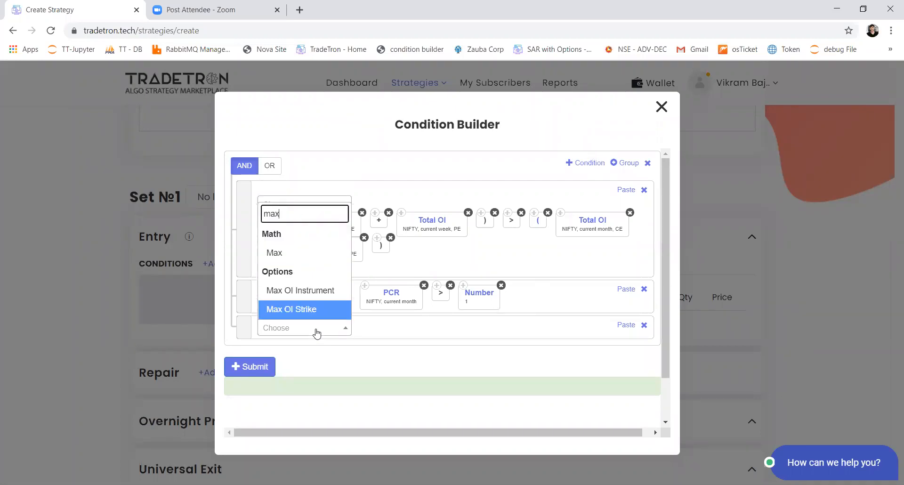
pyautogui.press('Return')
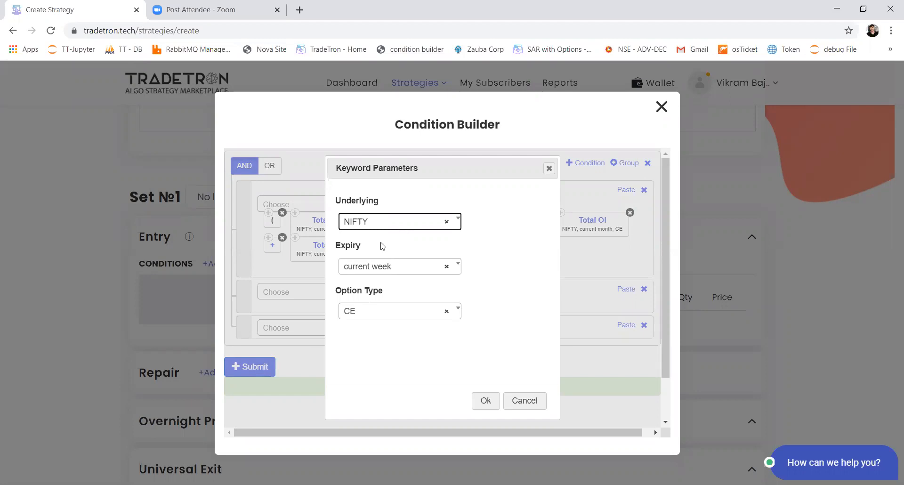
pyautogui.click(485, 399)
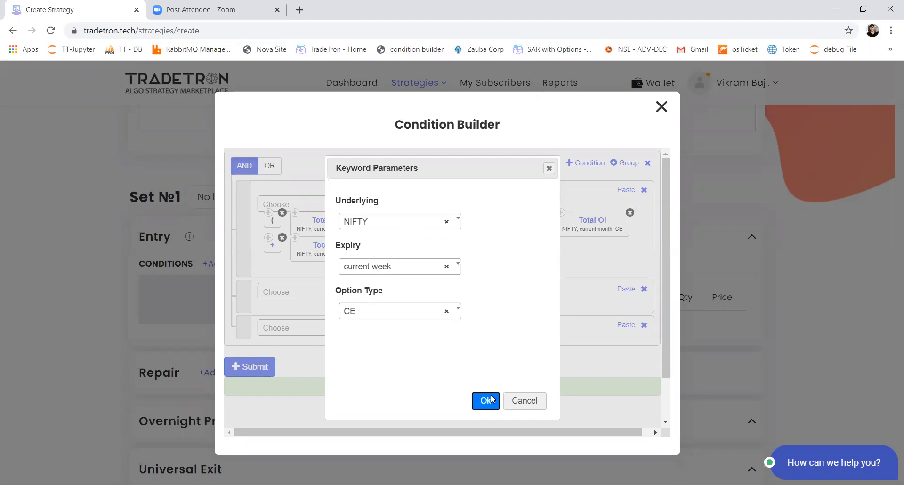
# Step: Add an LTP keyword using Instrument Name after the Max OI Strike block
pyautogui.click(314, 328)
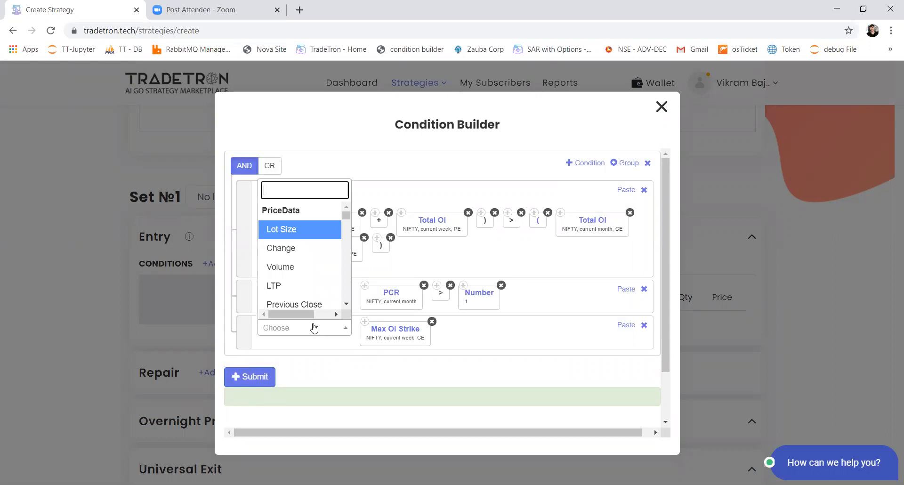
pyautogui.write('ltp')
pyautogui.press('Return')
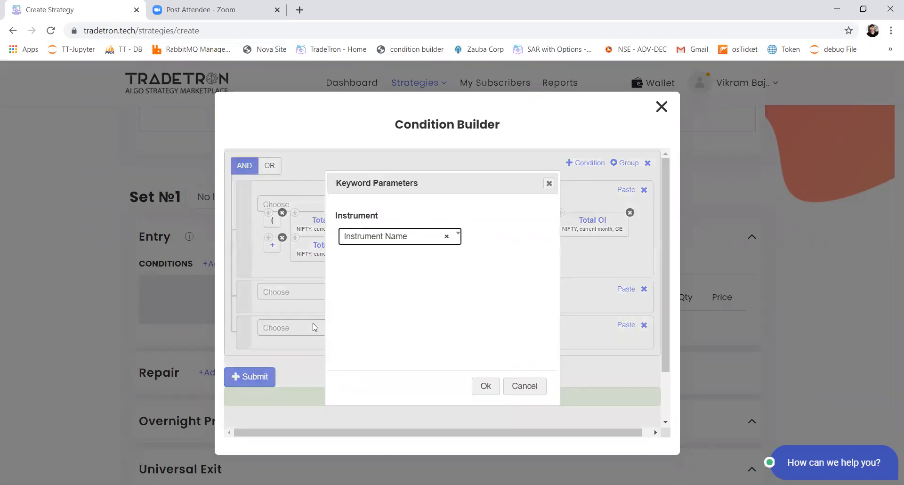
pyautogui.press('Tab')
pyautogui.press('Return')
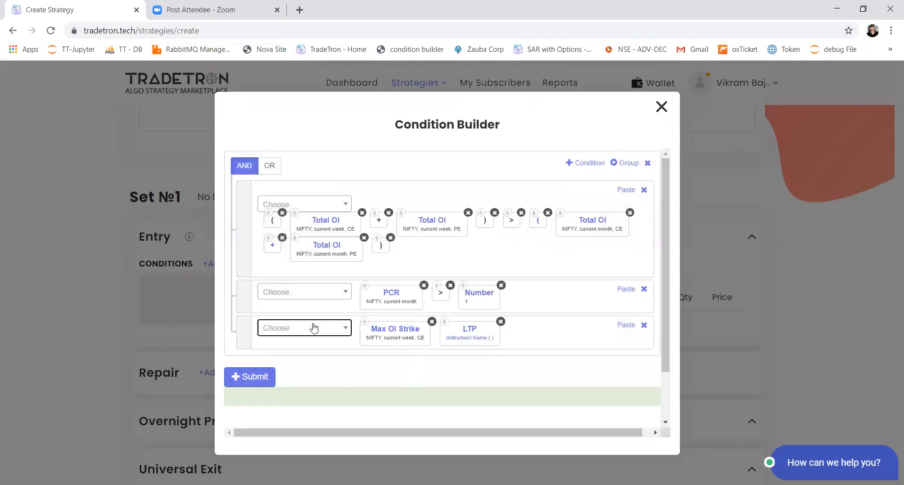
# Step: Set the LTP block's instrument to exchange NFO with underlying NFO - NIFTY 50
pyautogui.click(470, 342)
pyautogui.write('nfo')
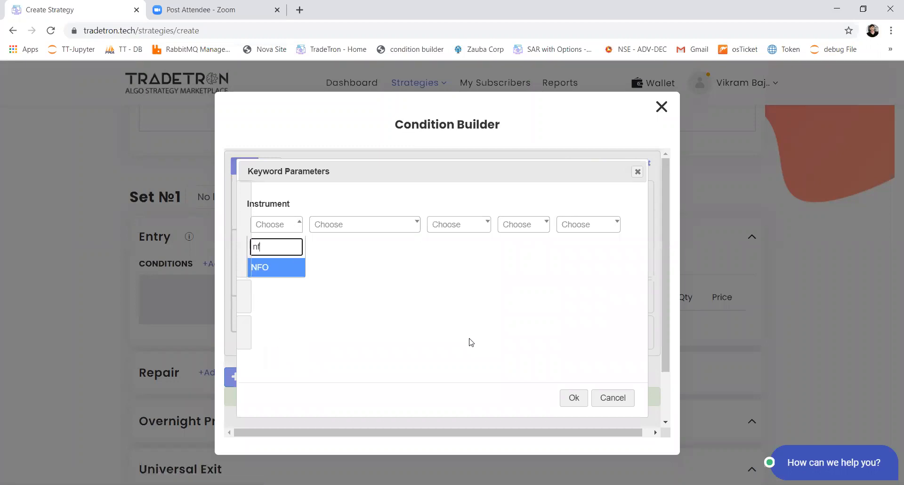
pyautogui.press('Return')
pyautogui.write('nifty')
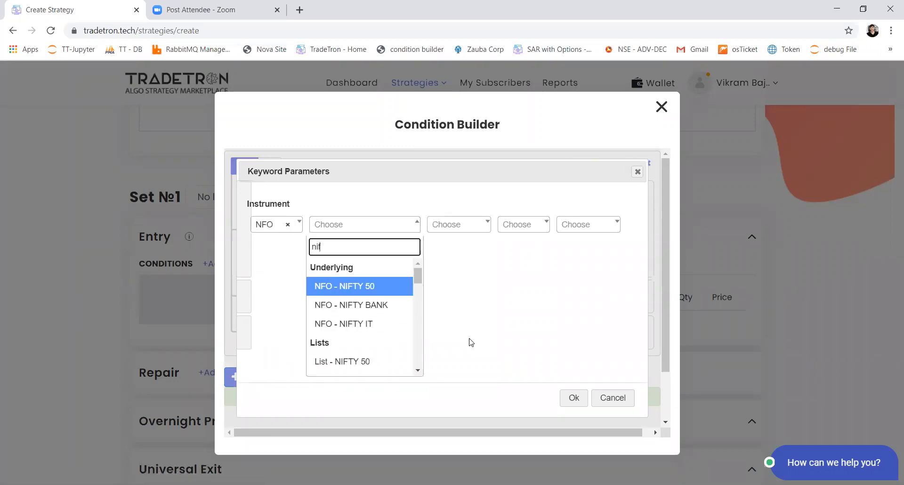
pyautogui.press('Return')
pyautogui.press('Tab')
pyautogui.press('Tab')
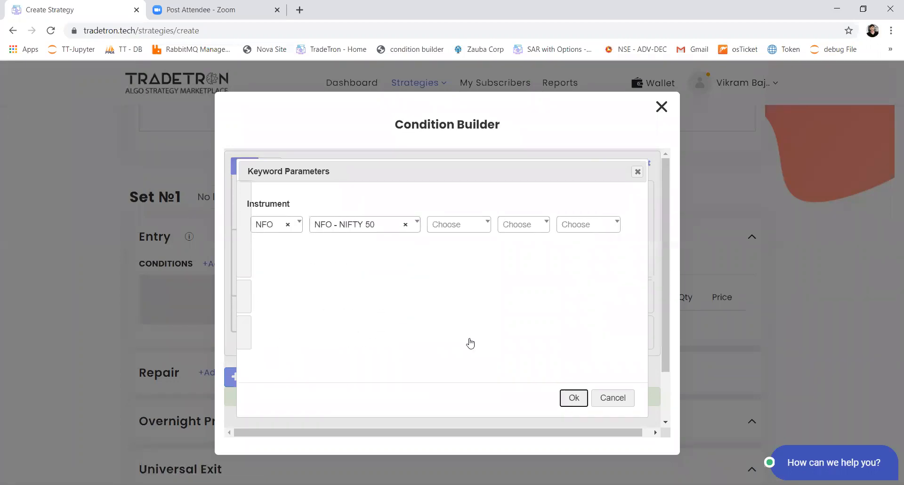
pyautogui.press('Return')
# Step: Add a > operator and move the Max OI Strike block behind it so the row reads LTP > Max OI Strike
pyautogui.write('>')
pyautogui.press('Return')
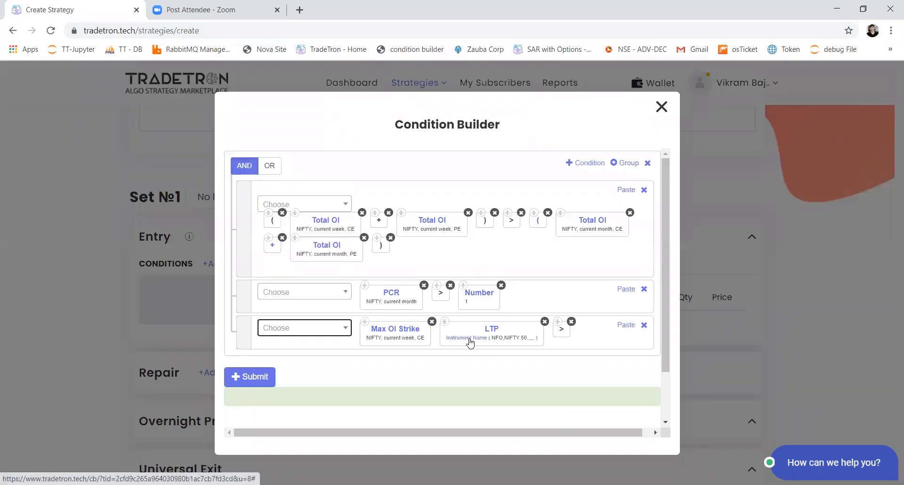
pyautogui.moveTo(426, 334); pyautogui.dragTo(557, 335)
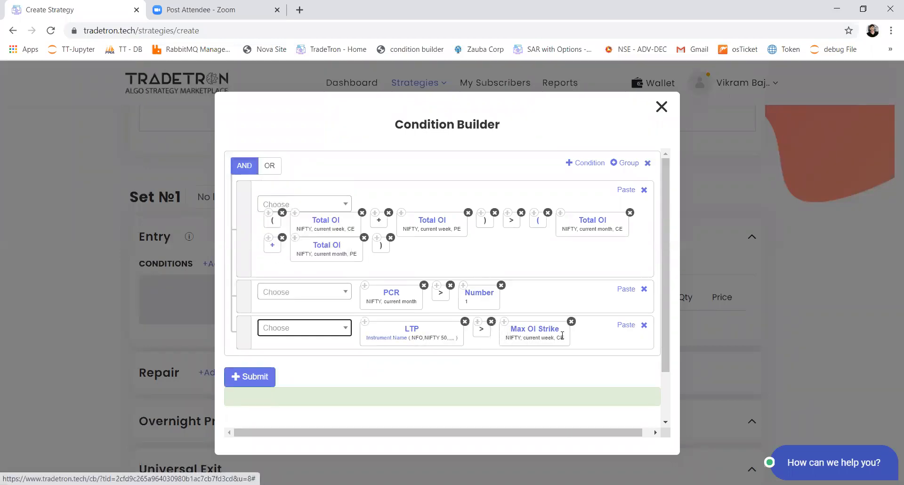
pyautogui.click(530, 335)
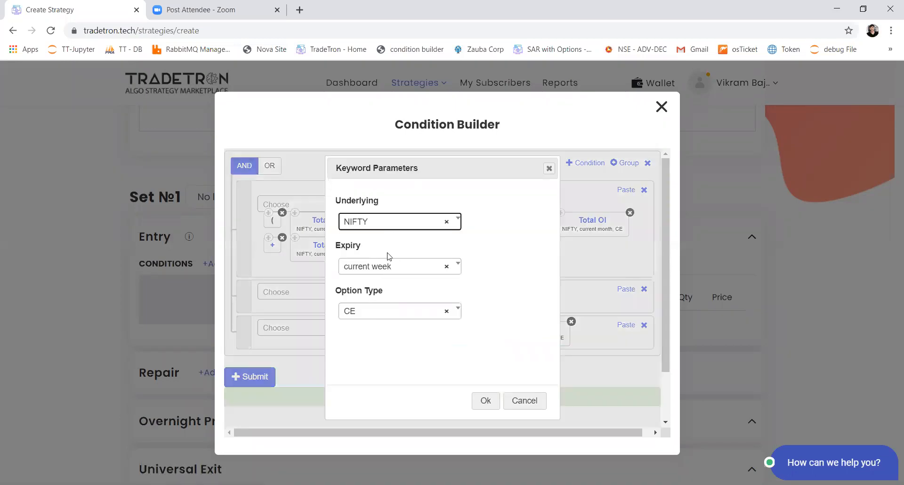
pyautogui.click(383, 266)
pyautogui.click(362, 327)
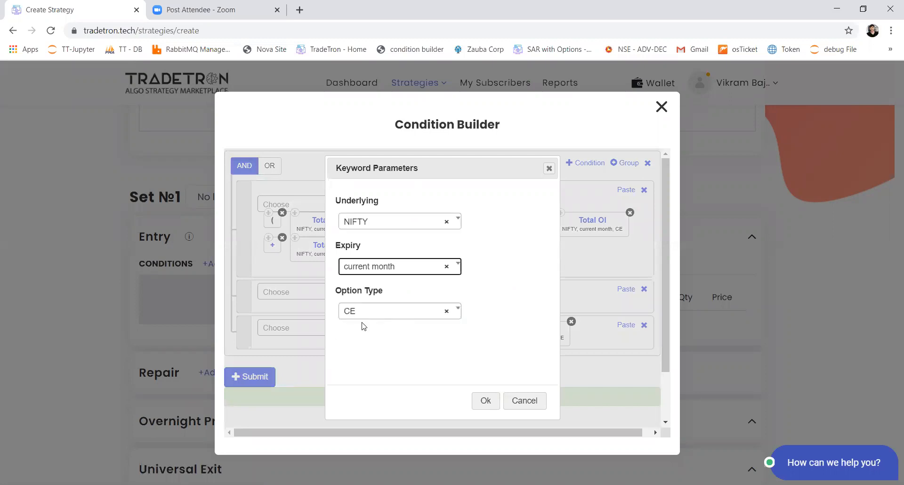
pyautogui.click(370, 312)
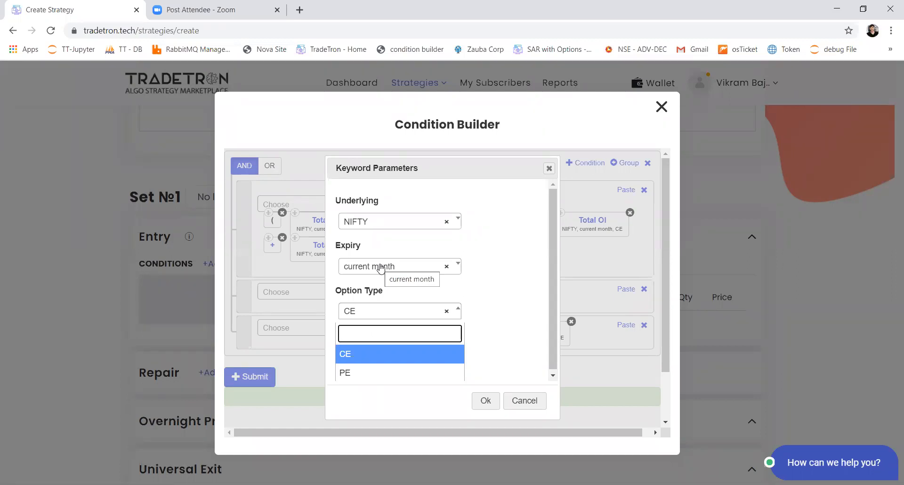
pyautogui.click(514, 401)
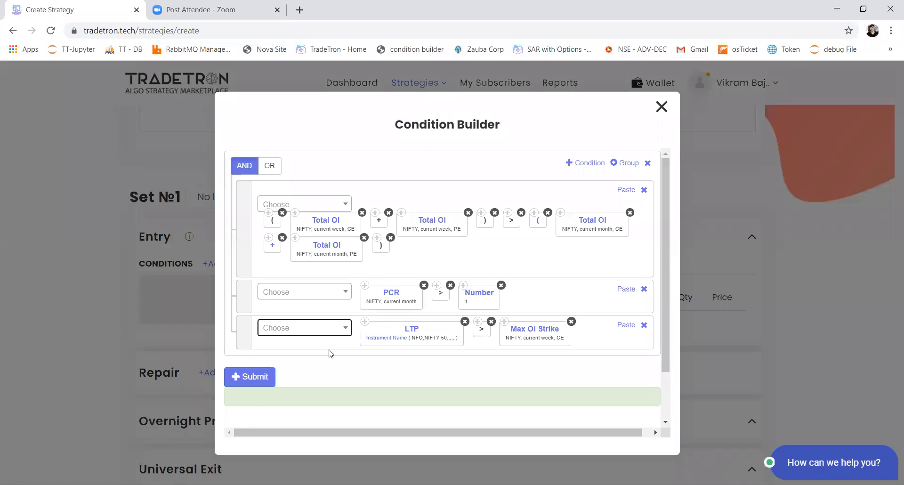
# Step: Submit the entry conditions and enter "50 strikes" in the strategy description
pyautogui.click(261, 377)
pyautogui.scroll(4, 264, 308)
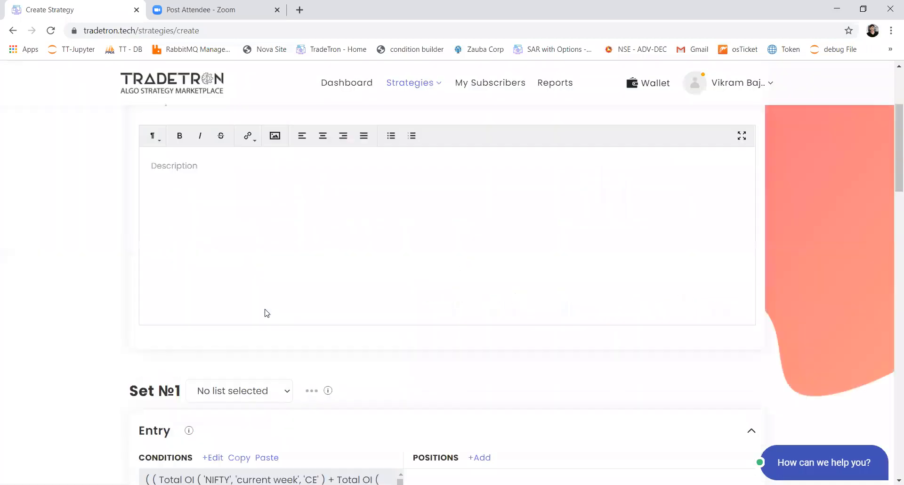
pyautogui.click(275, 289)
pyautogui.write('50 strikes')
pyautogui.scroll(-5, 237, 393)
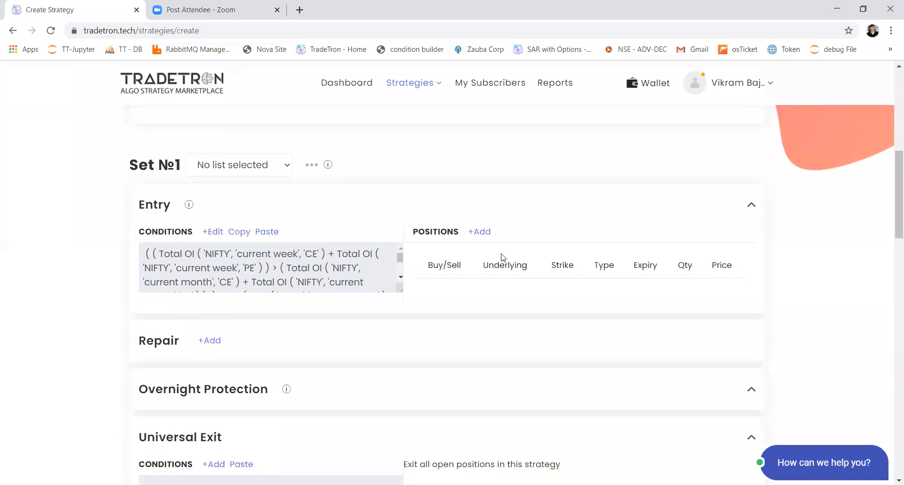
# Step: Start a new entry position in Set 1 with exchange NFO and option type Call
pyautogui.click(481, 233)
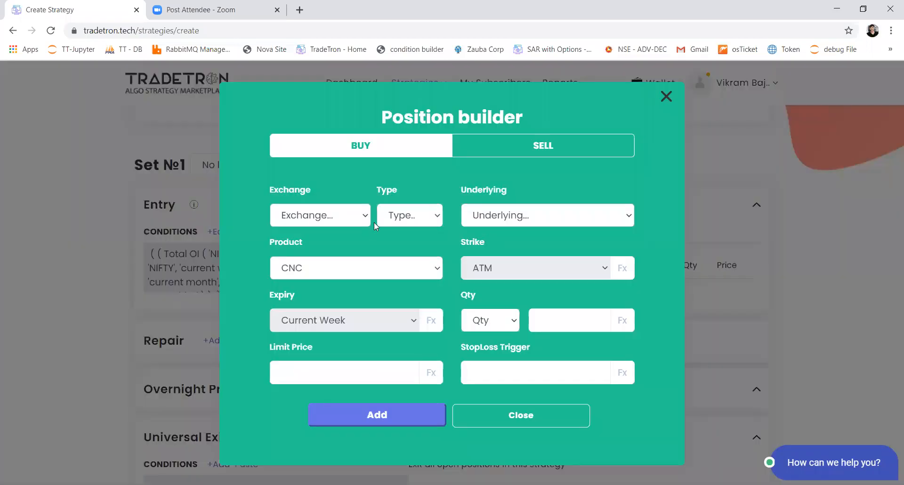
pyautogui.click(347, 224)
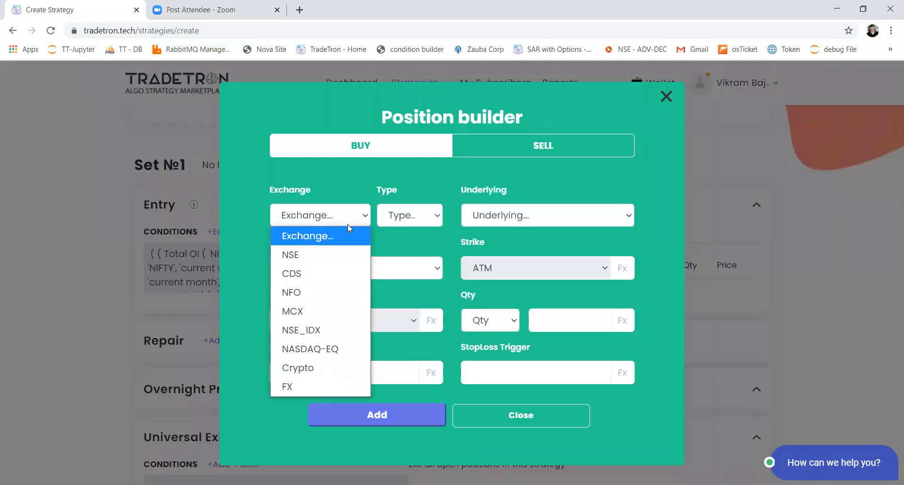
pyautogui.click(327, 287)
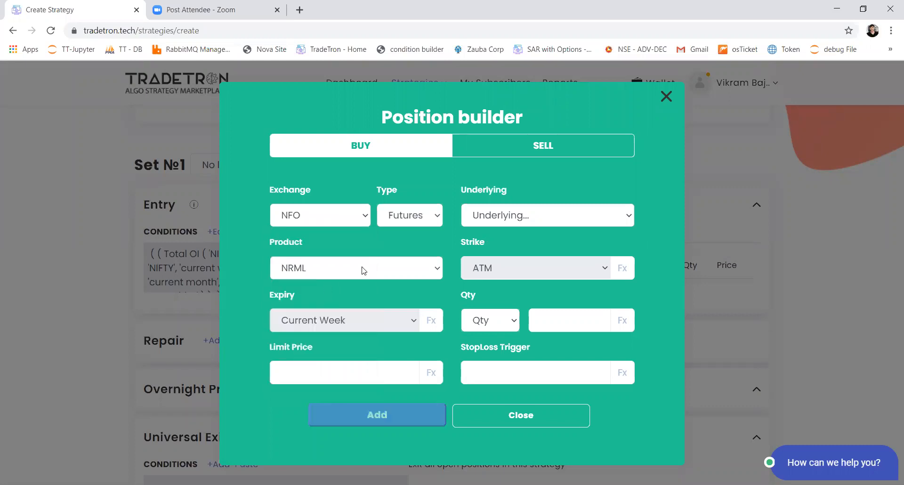
pyautogui.click(411, 227)
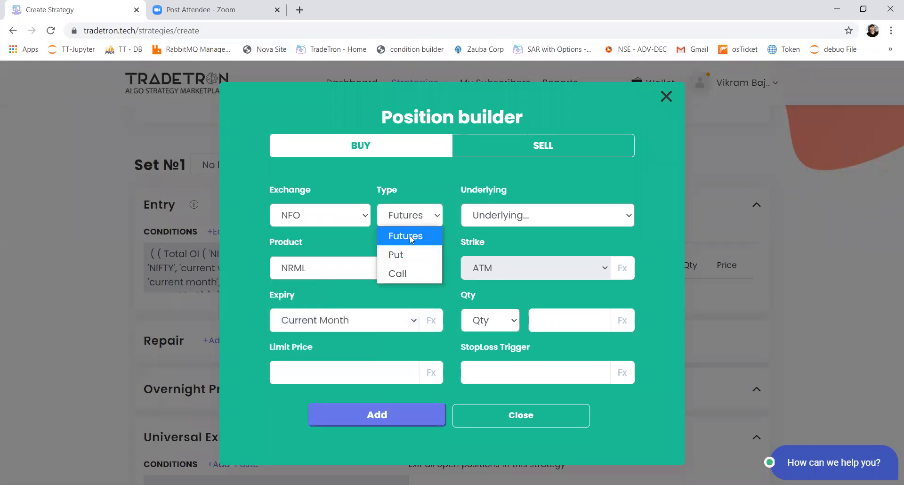
pyautogui.click(397, 277)
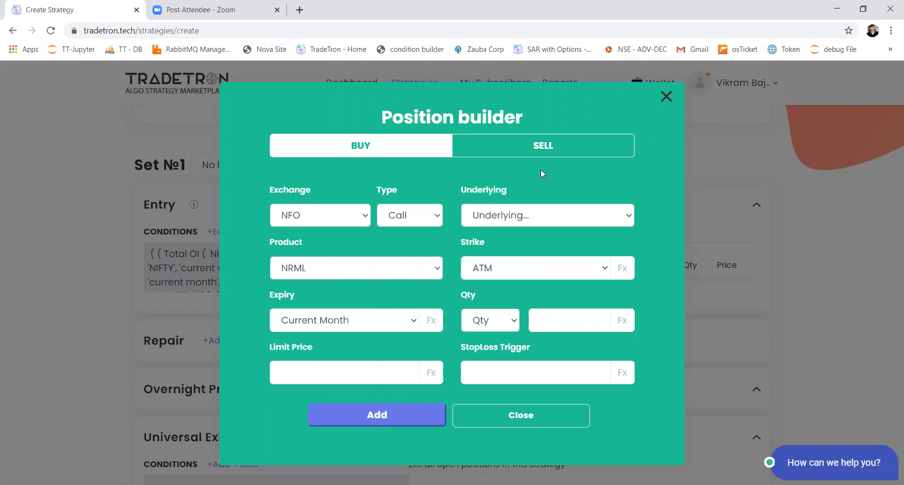
# Step: Make the position a Sell on underlying NIFTY 50 with Current Week expiry
pyautogui.click(540, 145)
pyautogui.click(517, 217)
pyautogui.write('nifty')
pyautogui.press('Return')
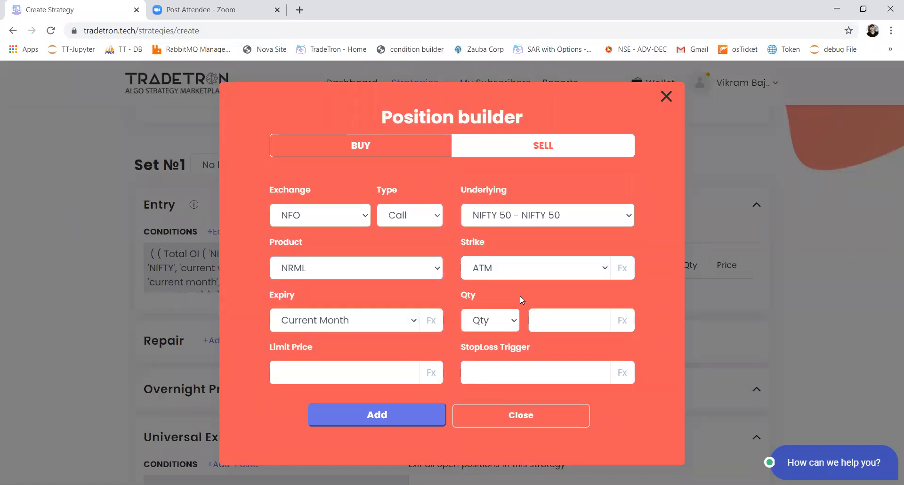
pyautogui.click(411, 320)
pyautogui.click(371, 14)
# Step: Define the strike by formula using the Max OI Strike keyword for NIFTY, current week, CE, and submit it
pyautogui.click(602, 268)
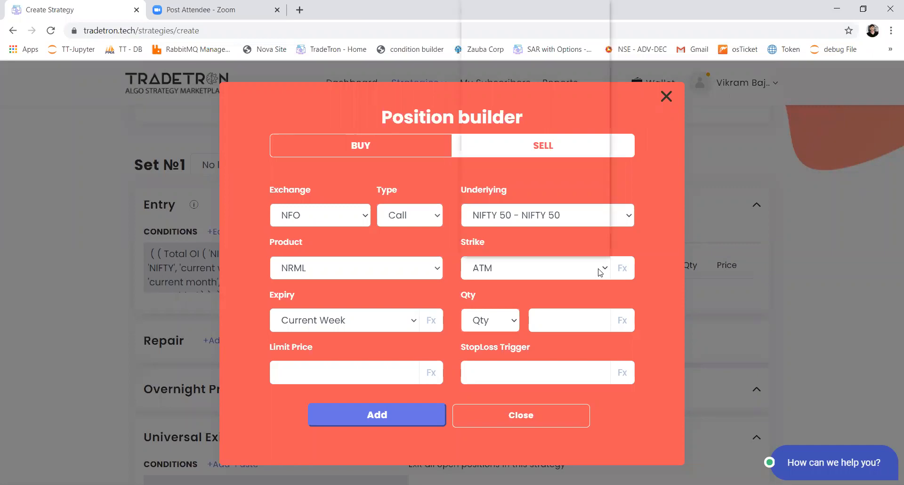
pyautogui.scroll(1, 541, 71)
pyautogui.click(527, 29)
pyautogui.click(623, 268)
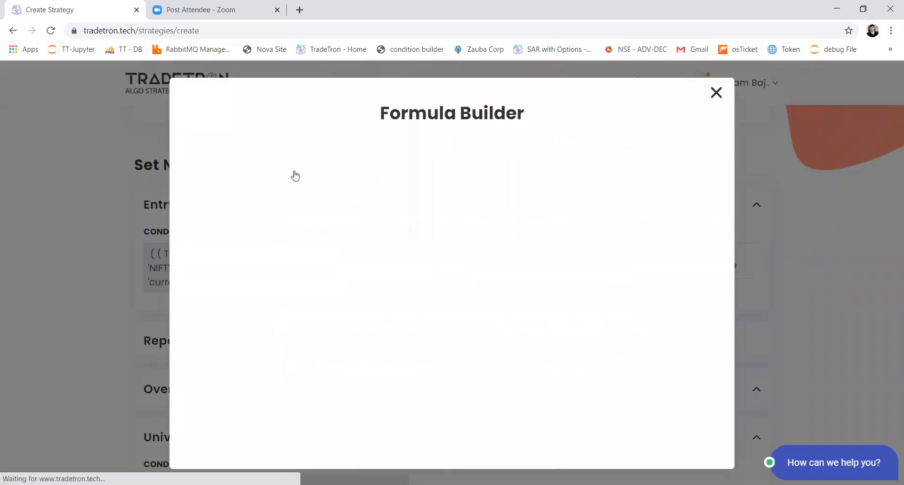
pyautogui.click(272, 177)
pyautogui.write('max')
pyautogui.press('Return')
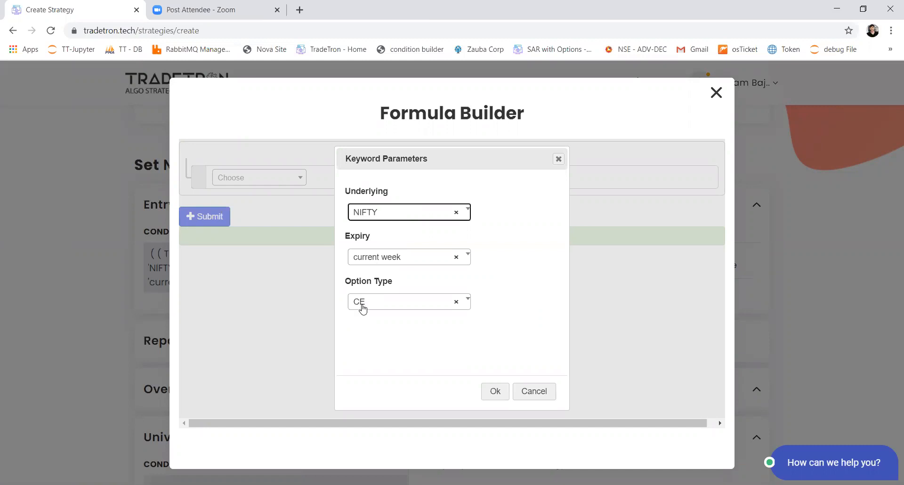
pyautogui.click(493, 390)
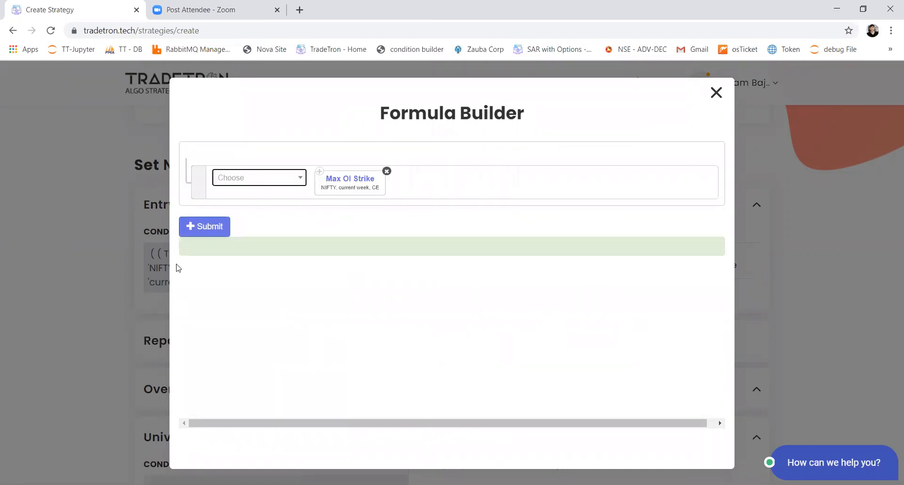
pyautogui.click(211, 234)
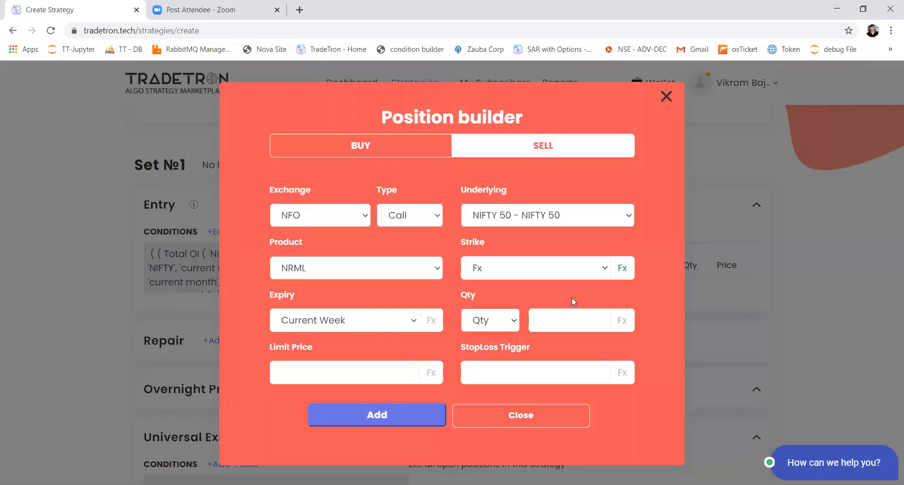
# Step: Extend the strike formula with + Number 100 after Max OI Strike and submit it
pyautogui.click(621, 268)
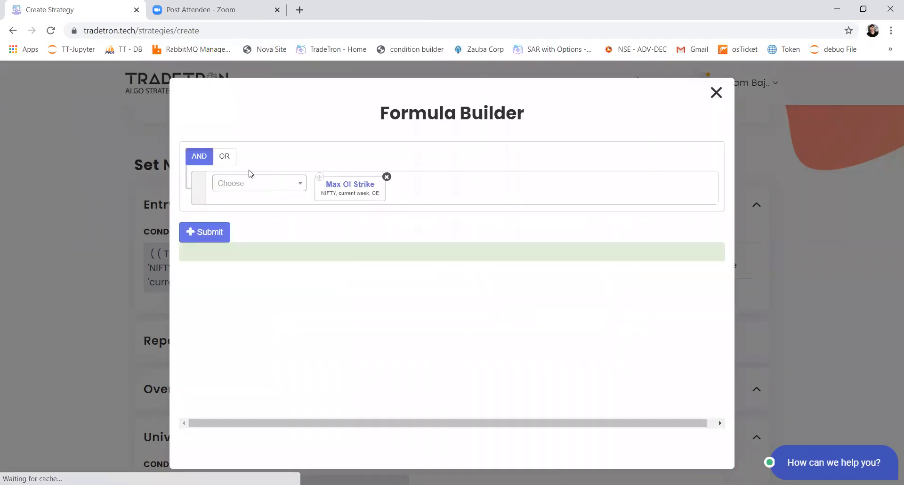
pyautogui.click(249, 189)
pyautogui.write('+')
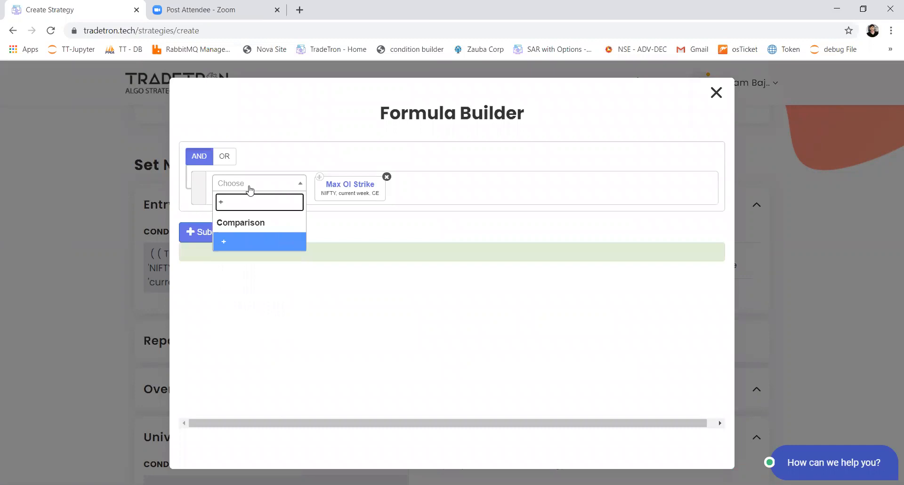
pyautogui.press('Return')
pyautogui.click(249, 189)
pyautogui.write('number')
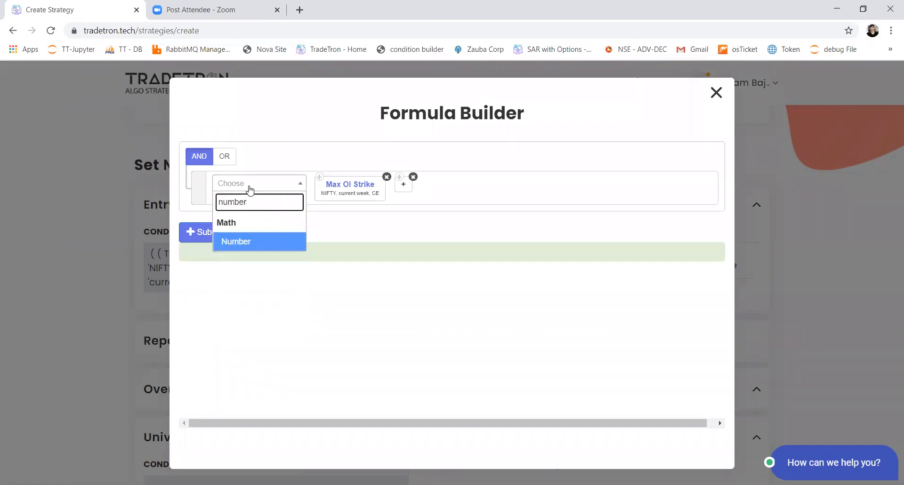
pyautogui.press('Return')
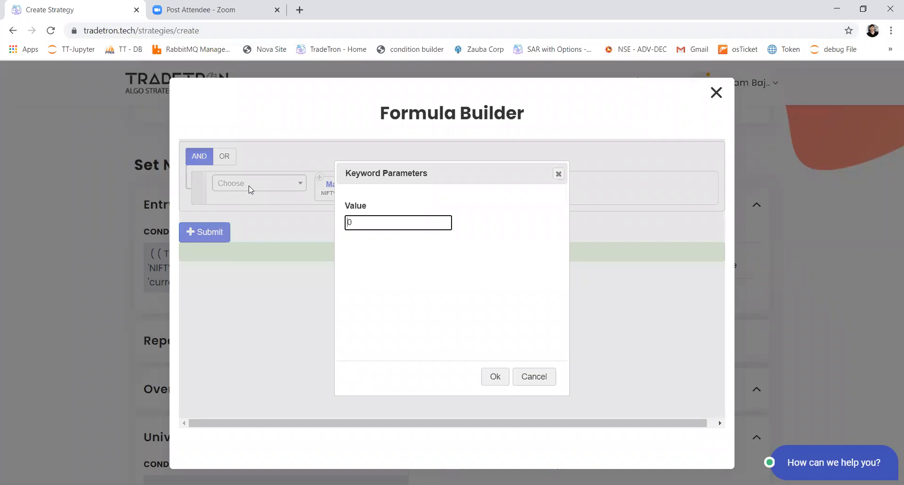
pyautogui.write('100')
pyautogui.click(495, 376)
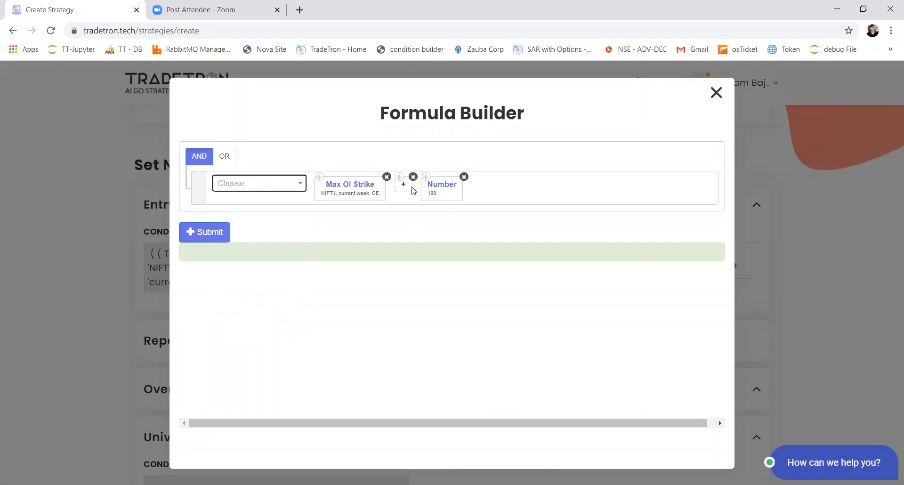
pyautogui.click(222, 232)
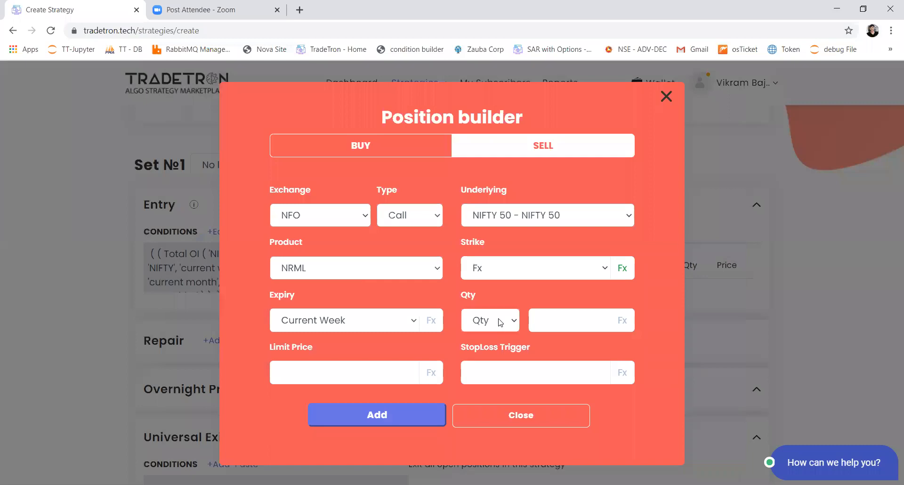
# Step: Set the quantity to 2 lots, add the position to the Set 1 entry and close the position builder
pyautogui.click(498, 320)
pyautogui.click(494, 349)
pyautogui.click(589, 320)
pyautogui.write('2')
pyautogui.click(378, 413)
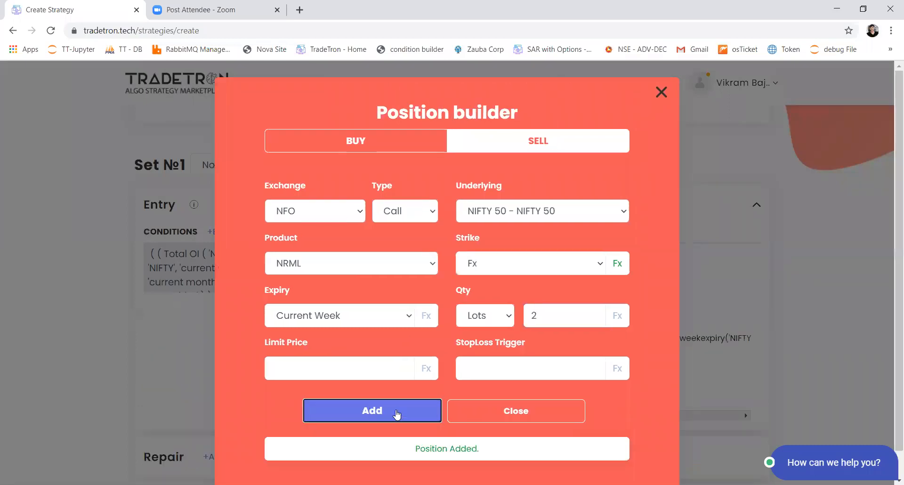
pyautogui.click(478, 413)
pyautogui.scroll(-3, 395, 349)
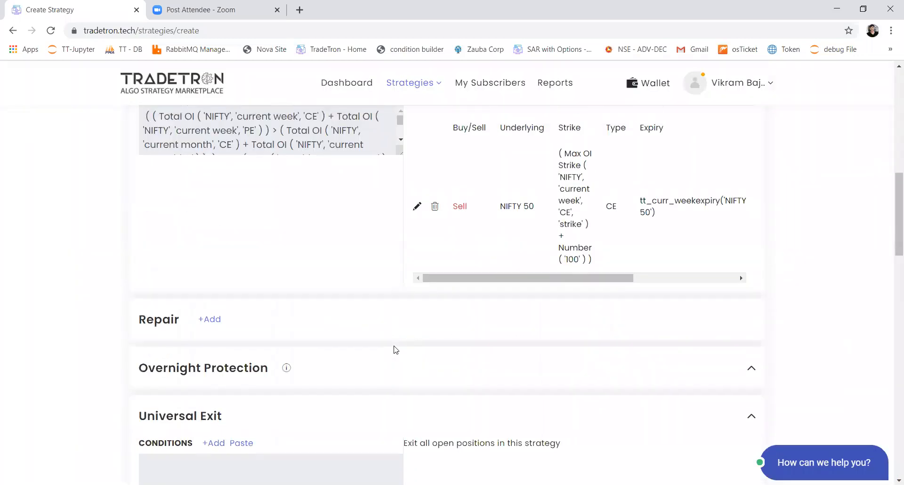
pyautogui.scroll(3, 395, 349)
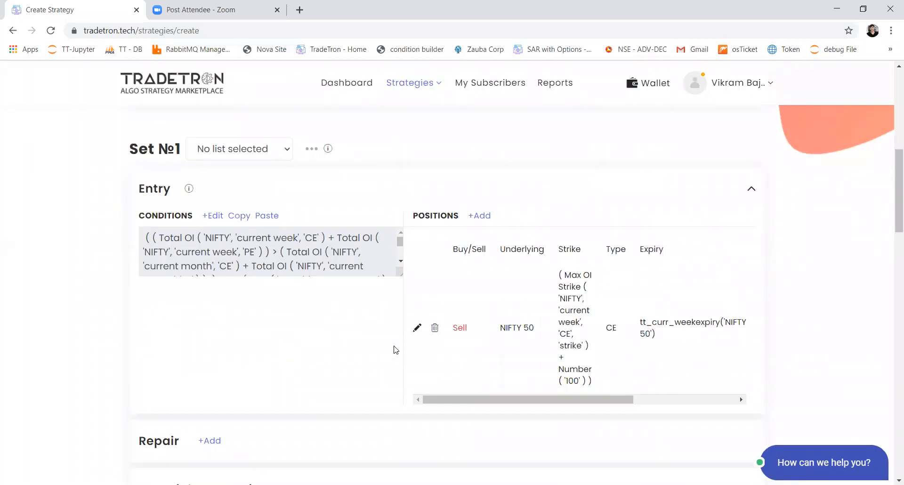
pyautogui.scroll(2, 395, 349)
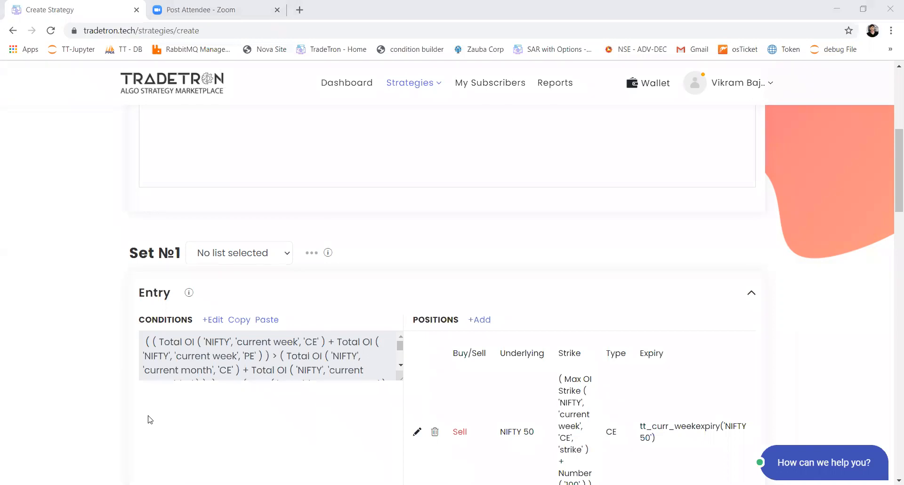
# Step: Add a second set and start its entry condition with the Positions Detail keyword
pyautogui.scroll(-12, 91, 403)
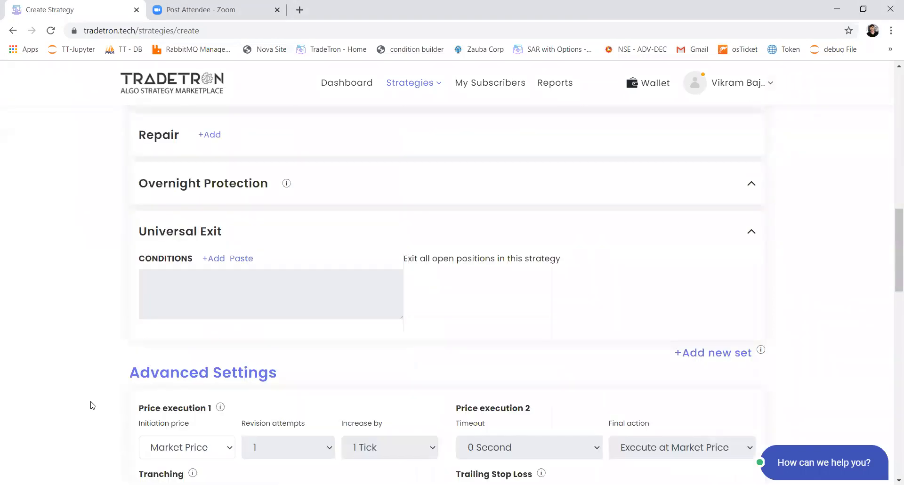
pyautogui.scroll(1, 694, 259)
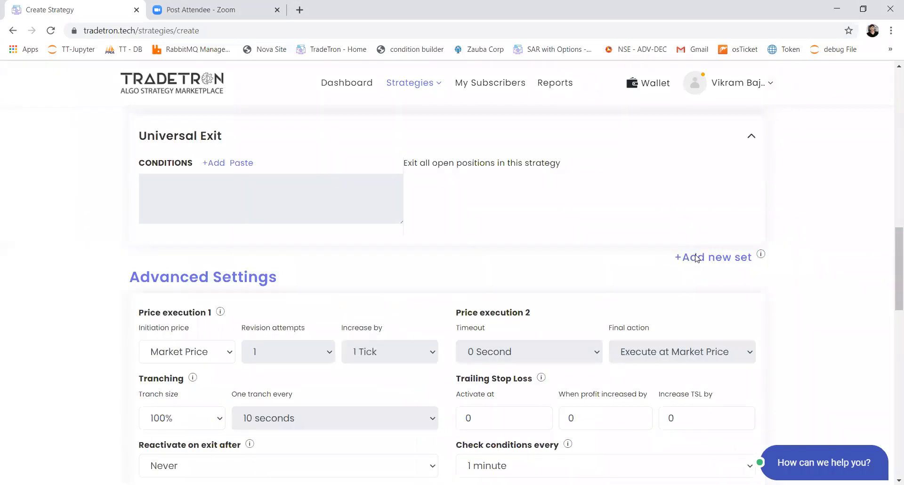
pyautogui.click(694, 257)
pyautogui.click(214, 304)
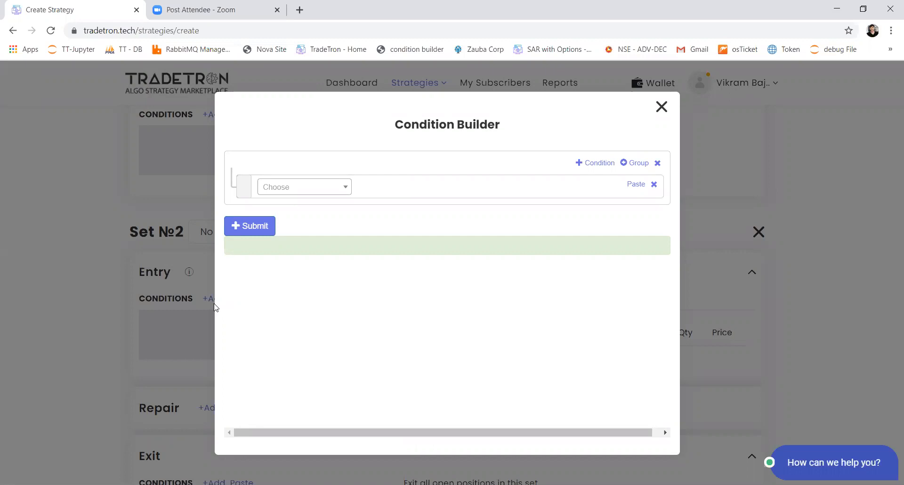
pyautogui.click(315, 192)
pyautogui.write('pos')
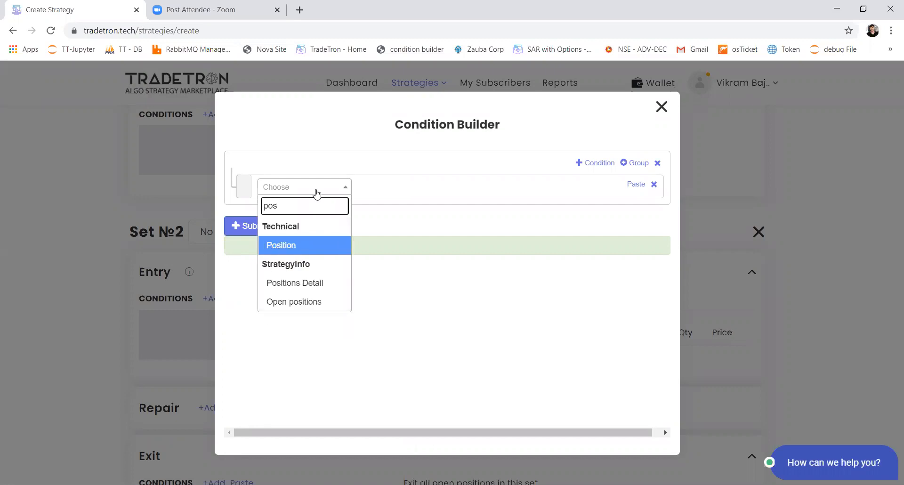
pyautogui.press('Down')
pyautogui.press('Return')
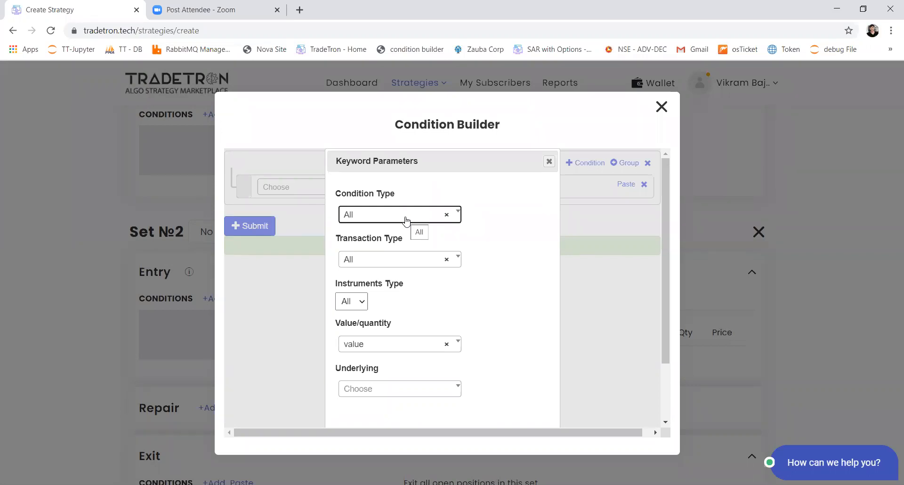
# Step: Set the Positions Detail condition type to Entry and its value/quantity option to quantity
pyautogui.click(407, 215)
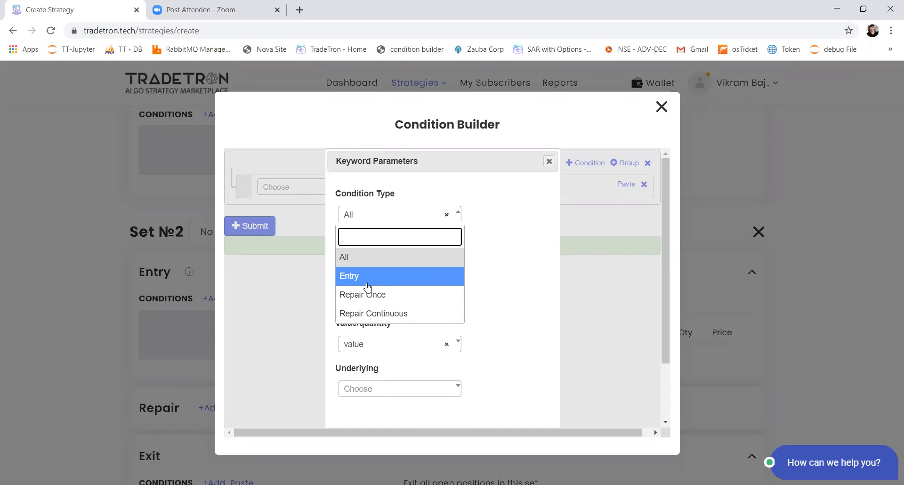
pyautogui.click(367, 281)
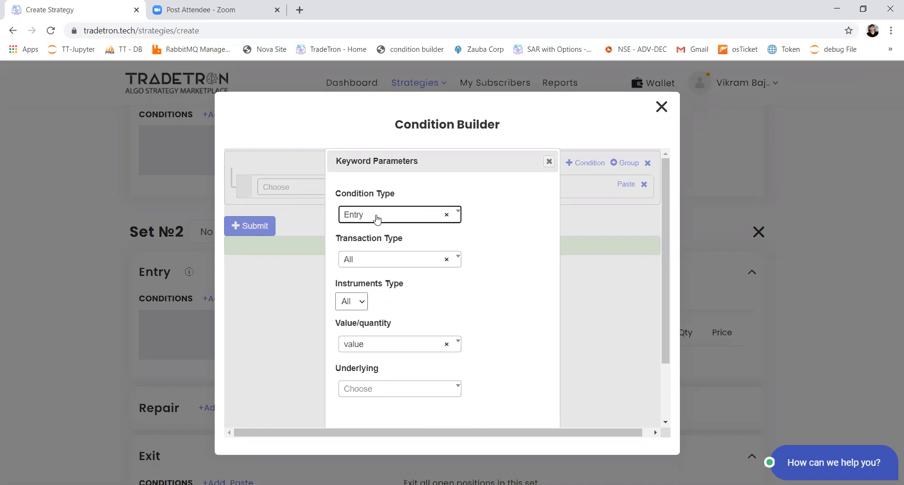
pyautogui.click(366, 351)
pyautogui.click(362, 386)
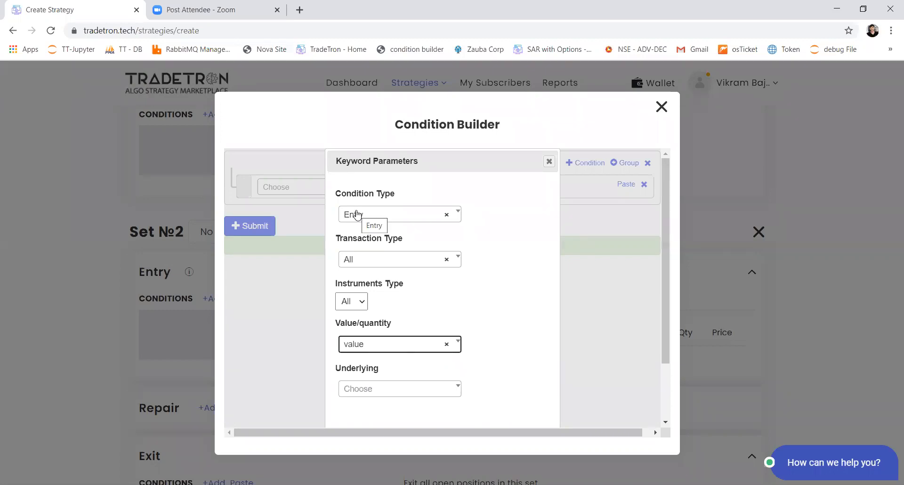
pyautogui.click(355, 344)
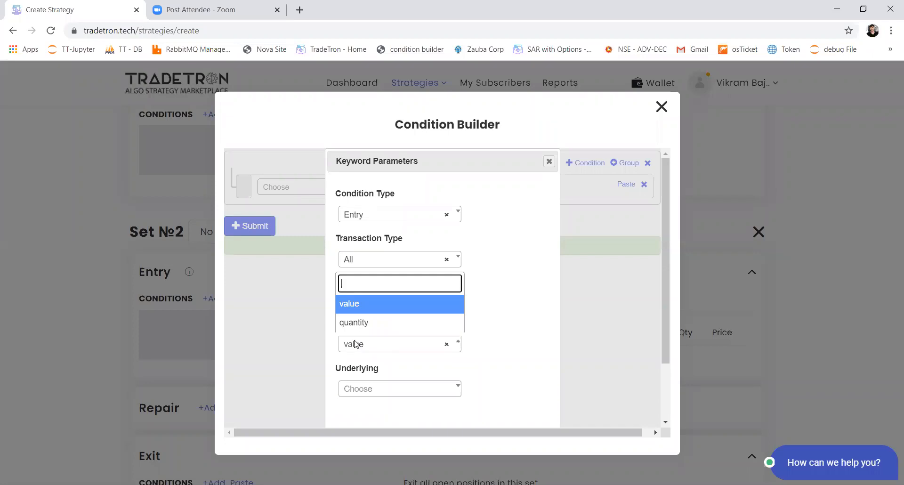
pyautogui.click(362, 322)
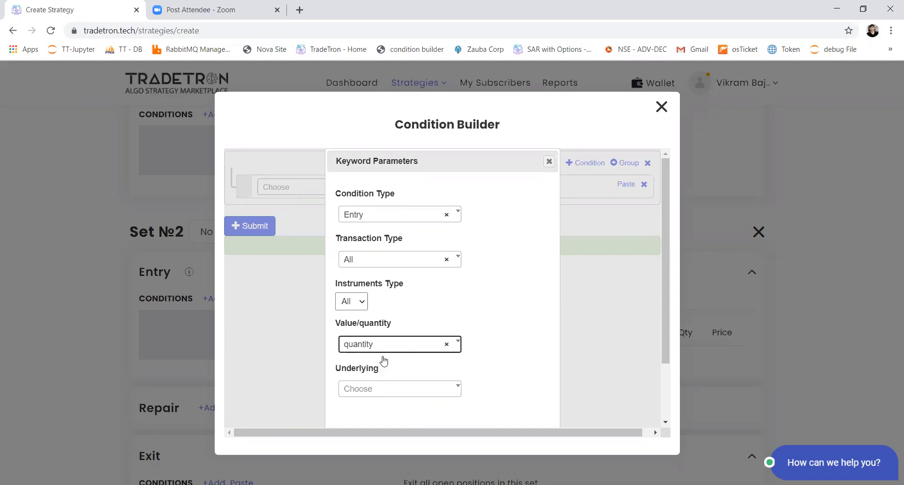
pyautogui.click(386, 394)
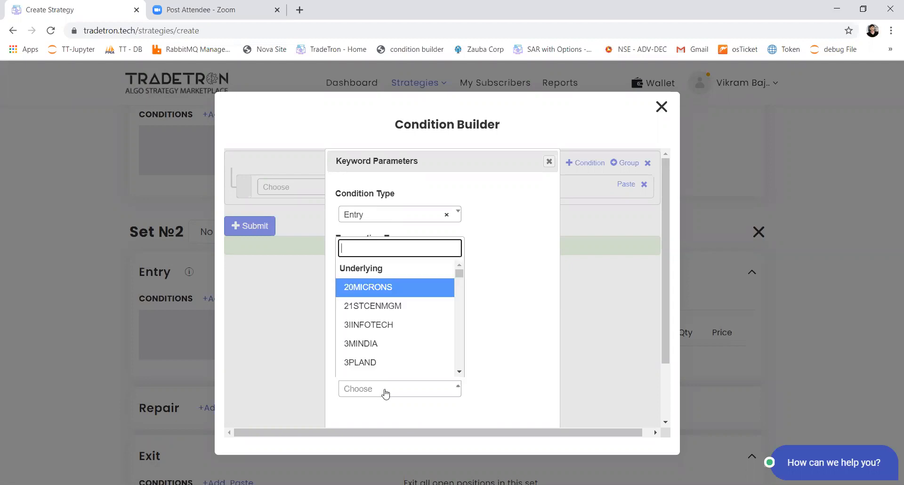
pyautogui.write('nifty')
pyautogui.press('Return')
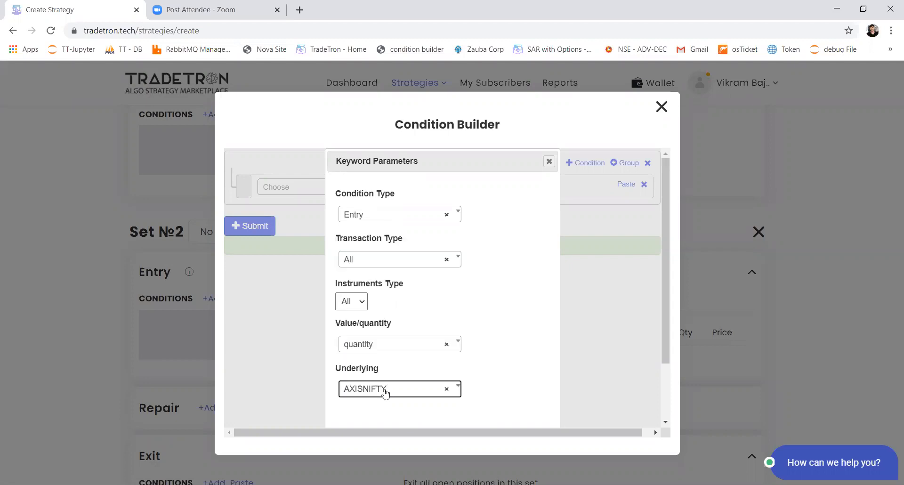
# Step: Set the Positions Detail underlying to NIFTY 50 and insert the keyword into the condition row
pyautogui.click(386, 394)
pyautogui.write('nifty')
pyautogui.press('Down')
pyautogui.press('Down')
pyautogui.press('Down')
pyautogui.press('Down')
pyautogui.press('Down')
pyautogui.press('Down')
pyautogui.press('Down')
pyautogui.press('Down')
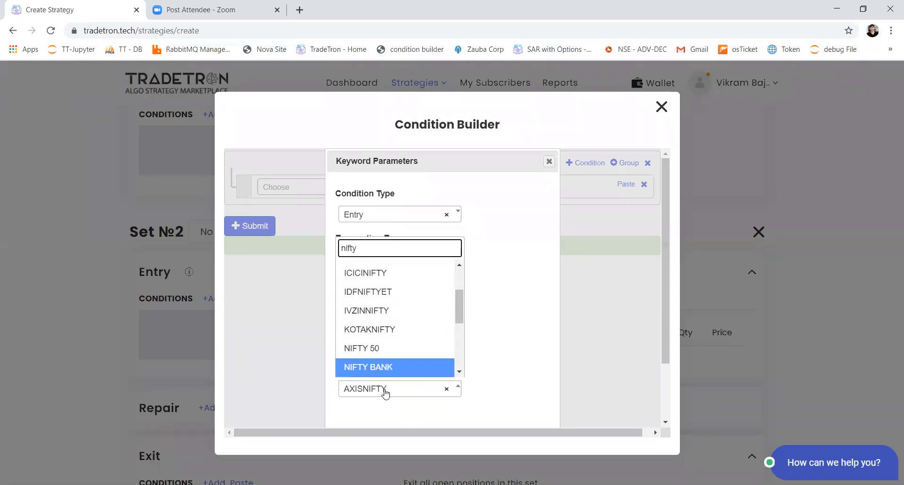
pyautogui.press('Up')
pyautogui.press('Return')
pyautogui.press('Return')
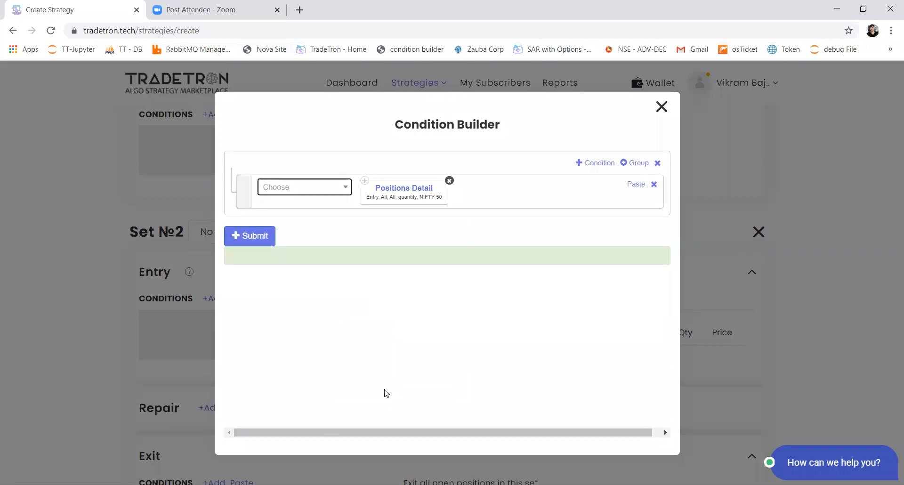
# Step: Complete the Set 2 entry condition by comparing the Positions Detail keyword for equality with Number 0
pyautogui.click(314, 190)
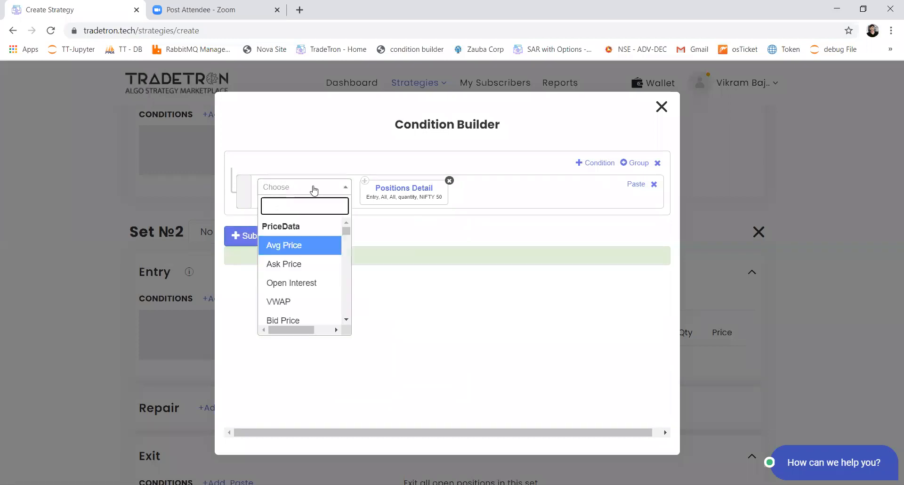
pyautogui.write('=')
pyautogui.press('Down')
pyautogui.press('Down')
pyautogui.press('Return')
pyautogui.click(314, 190)
pyautogui.write('number')
pyautogui.press('Return')
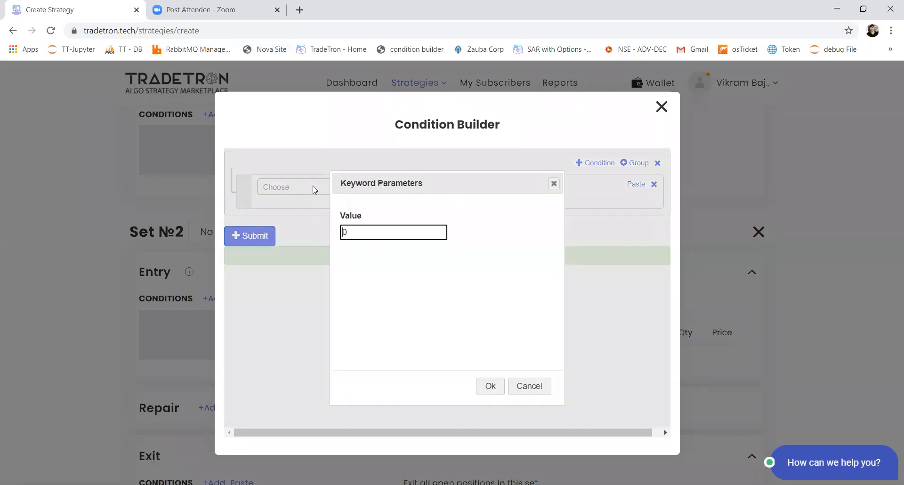
pyautogui.press('Return')
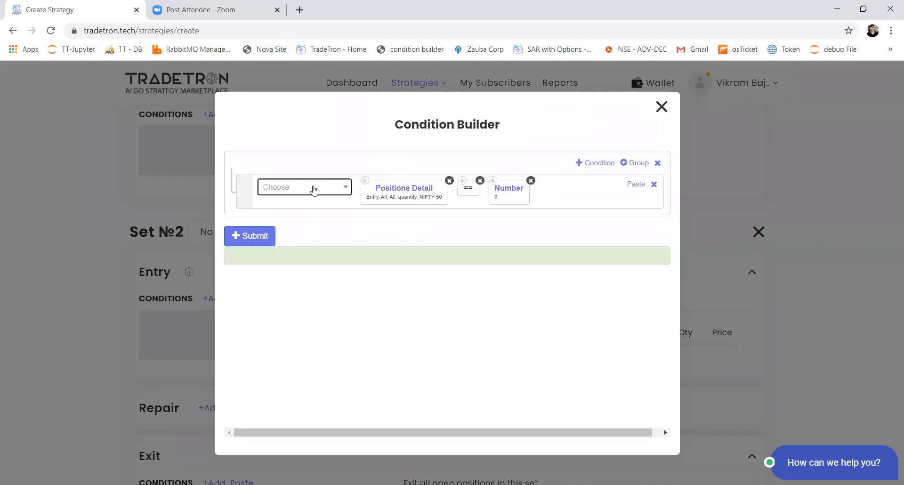
# Step: Check the transaction type options of the Positions Detail keyword, and close the condition builder without submitting
pyautogui.click(409, 193)
pyautogui.click(363, 257)
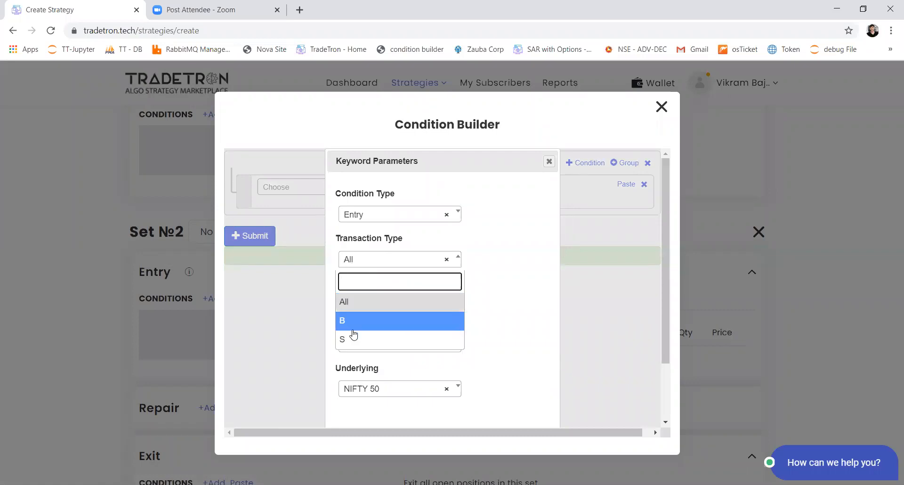
pyautogui.click(507, 272)
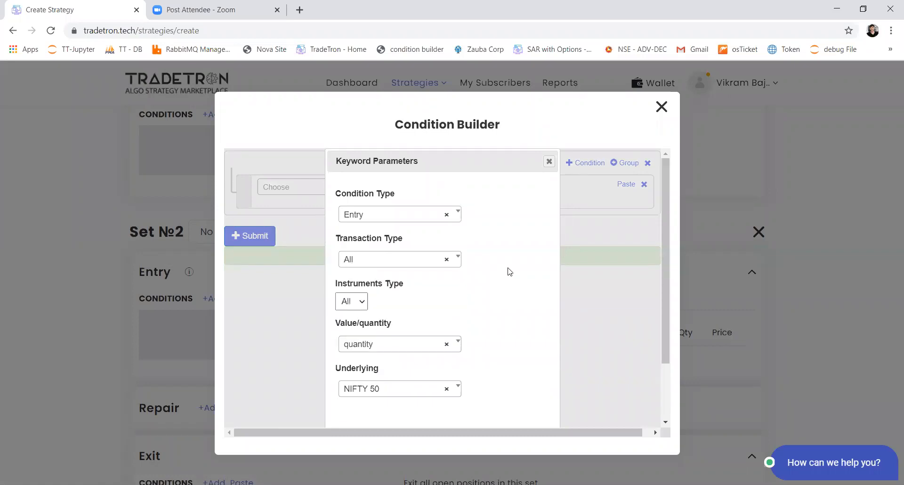
pyautogui.click(548, 161)
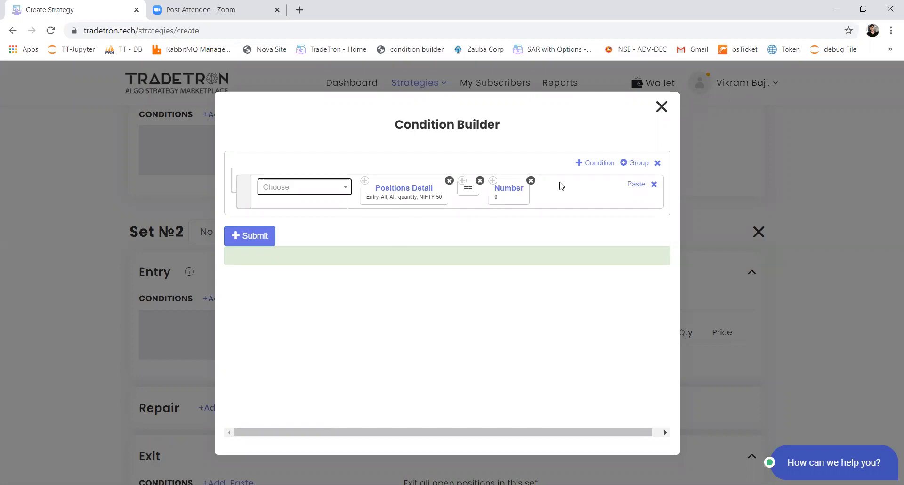
pyautogui.click(660, 107)
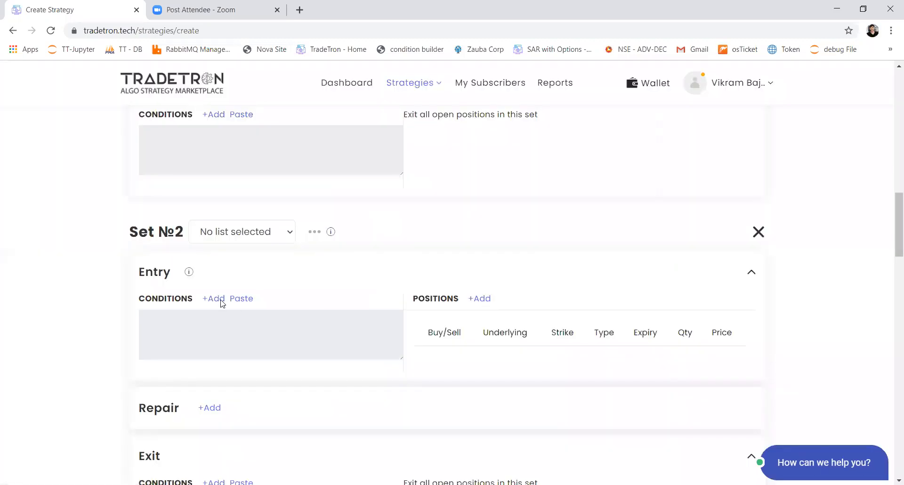
# Step: Start a new Set 2 entry condition with the Positions Detail keyword, using condition type Entry and transaction type B
pyautogui.click(223, 303)
pyautogui.click(322, 191)
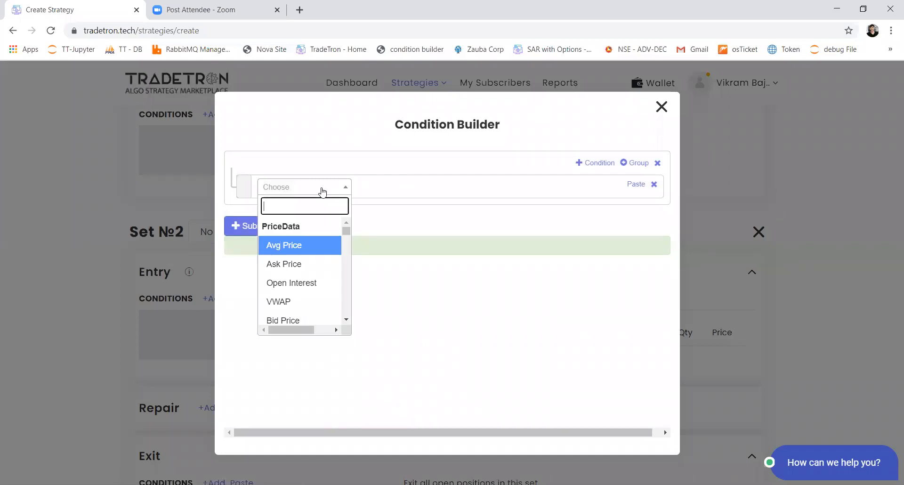
pyautogui.write('pos')
pyautogui.press('Return')
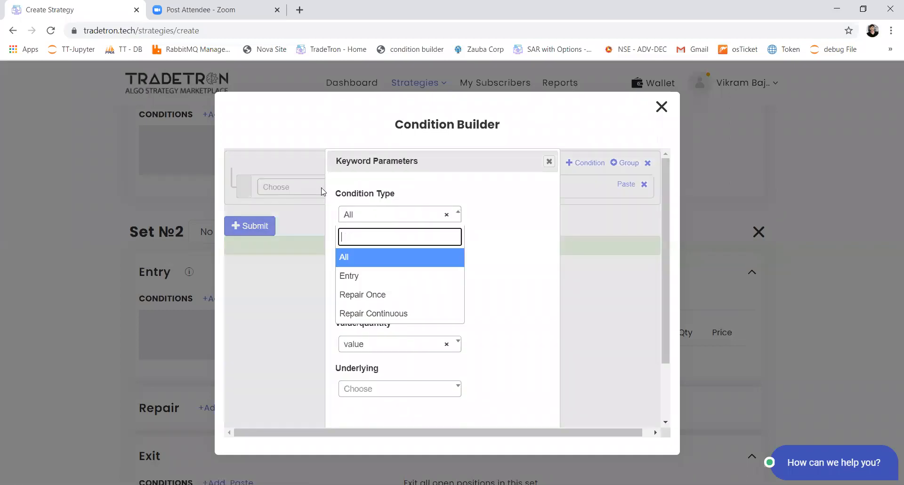
pyautogui.write('ent')
pyautogui.press('Return')
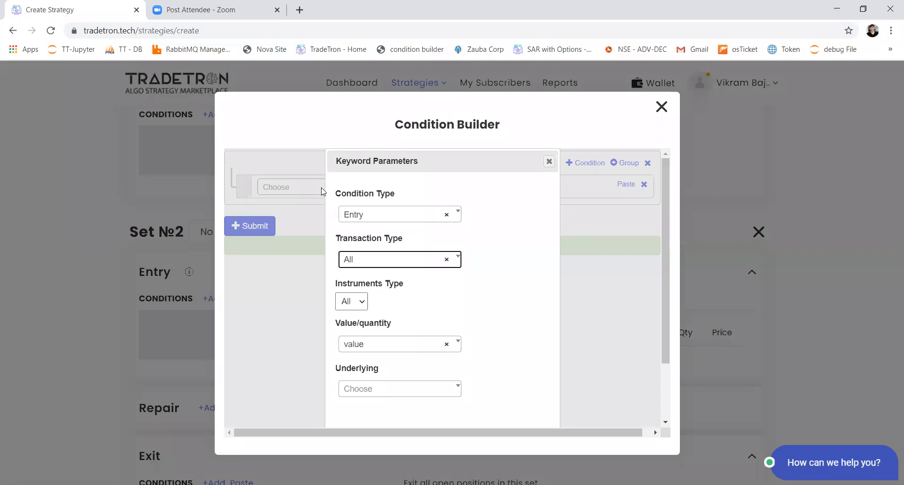
pyautogui.press('Tab')
pyautogui.press('Tab')
pyautogui.press('Tab')
pyautogui.press('Tab')
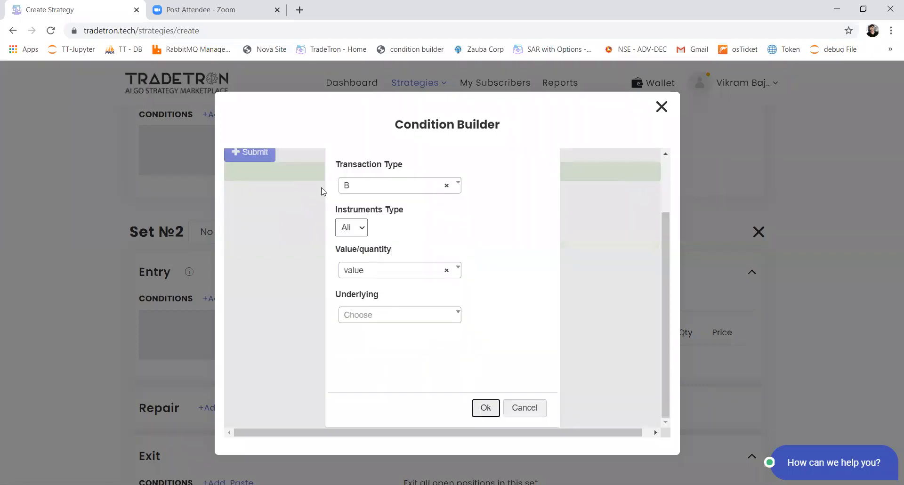
pyautogui.press('Return')
# Step: Append an equals comparison and the Number keyword with value 0 after the buy-side Positions Detail keyword
pyautogui.click(323, 192)
pyautogui.write('=')
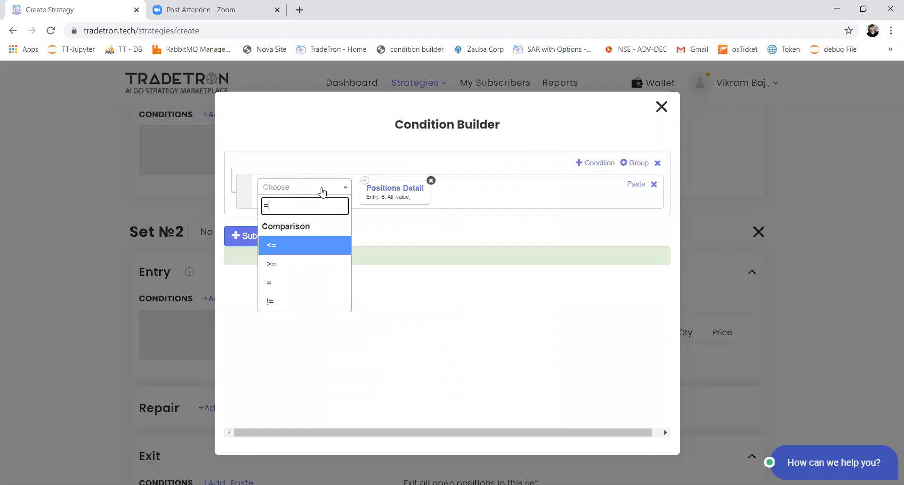
pyautogui.press('Down')
pyautogui.press('Down')
pyautogui.press('Return')
pyautogui.write('number')
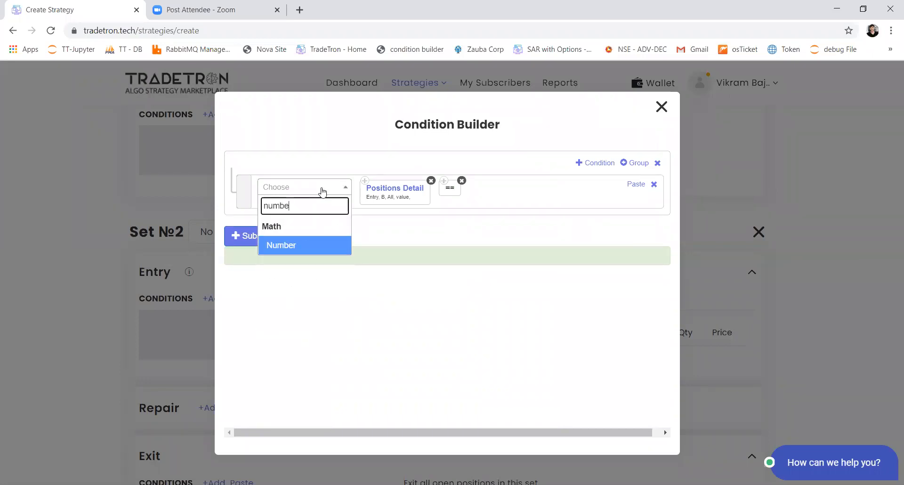
pyautogui.press('Return')
pyautogui.press('Tab')
pyautogui.press('Return')
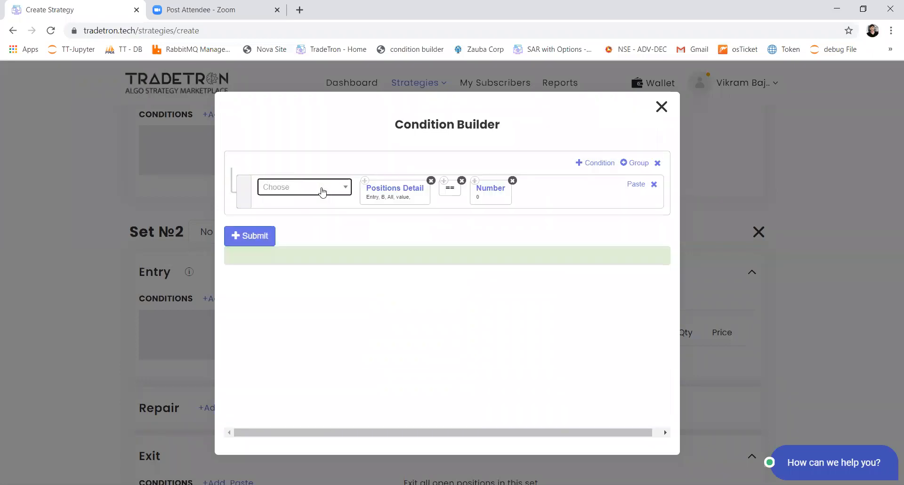
# Step: Change the Positions Detail value/quantity option to quantity and submit the Set 2 entry condition
pyautogui.click(414, 188)
pyautogui.click(356, 345)
pyautogui.click(350, 403)
pyautogui.scroll(-1, 434, 411)
pyautogui.click(254, 243)
# Step: Add a buy position of 1 lot of NIFTY 50 futures on the NFO exchange to the Set 2 entry
pyautogui.click(481, 298)
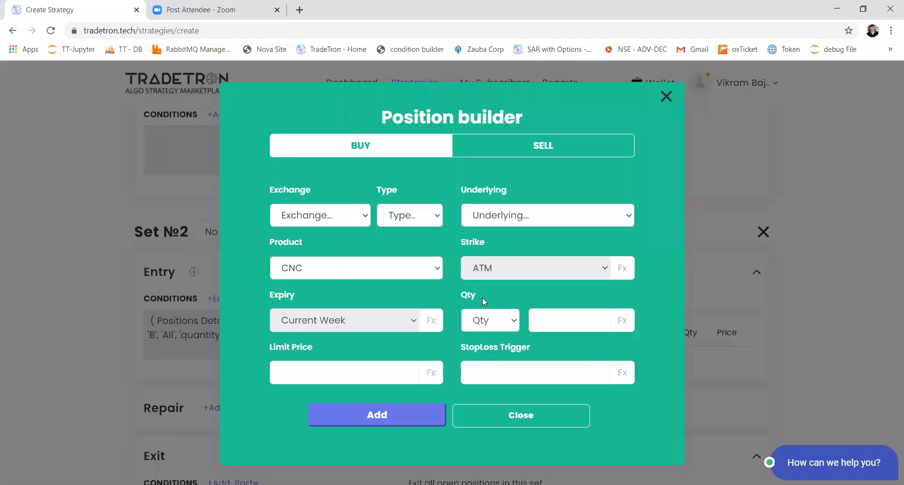
pyautogui.click(320, 216)
pyautogui.click(321, 289)
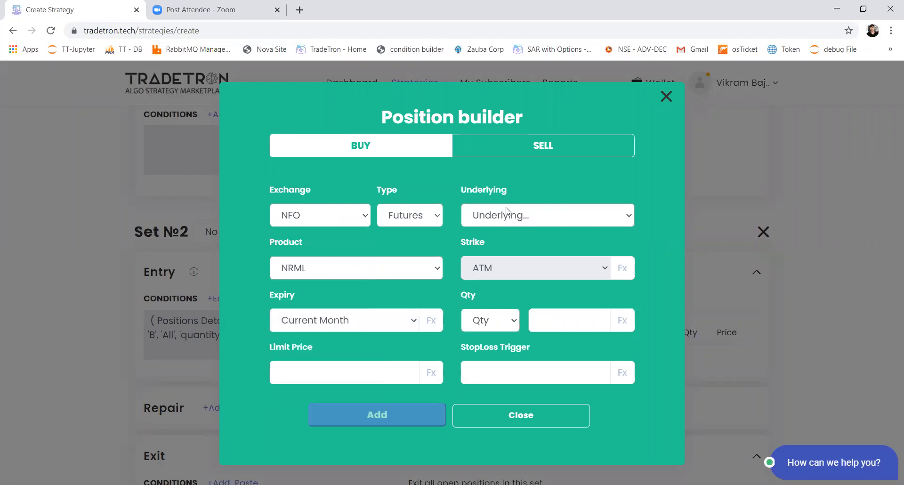
pyautogui.click(512, 317)
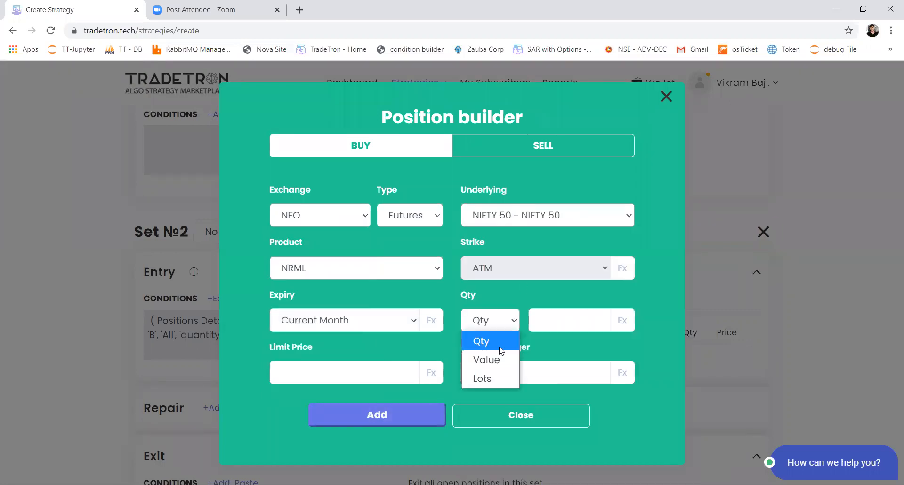
pyautogui.click(491, 377)
pyautogui.click(559, 322)
pyautogui.write('1')
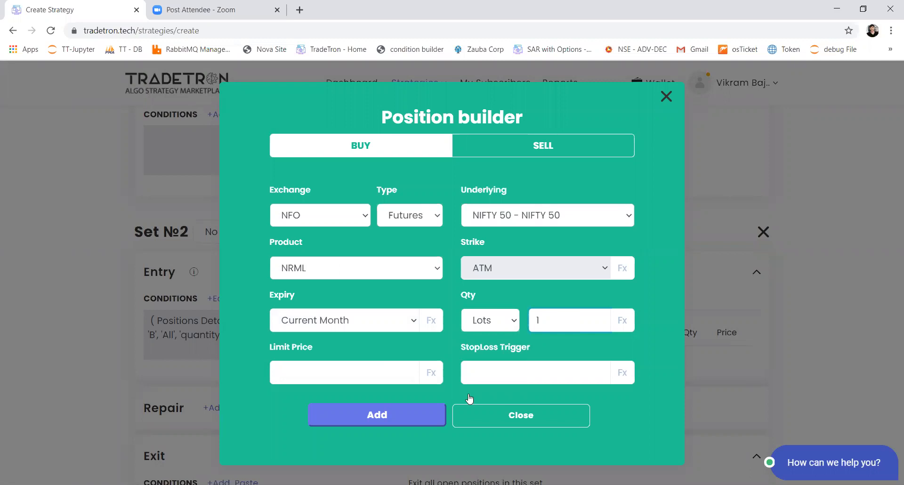
pyautogui.click(439, 414)
# Step: Add a third set to the strategy
pyautogui.scroll(-5, 471, 400)
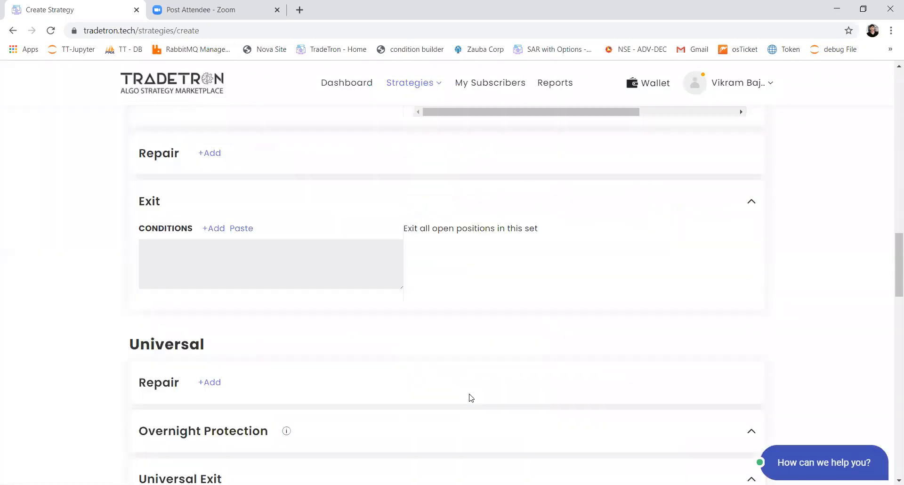
pyautogui.scroll(-7, 471, 398)
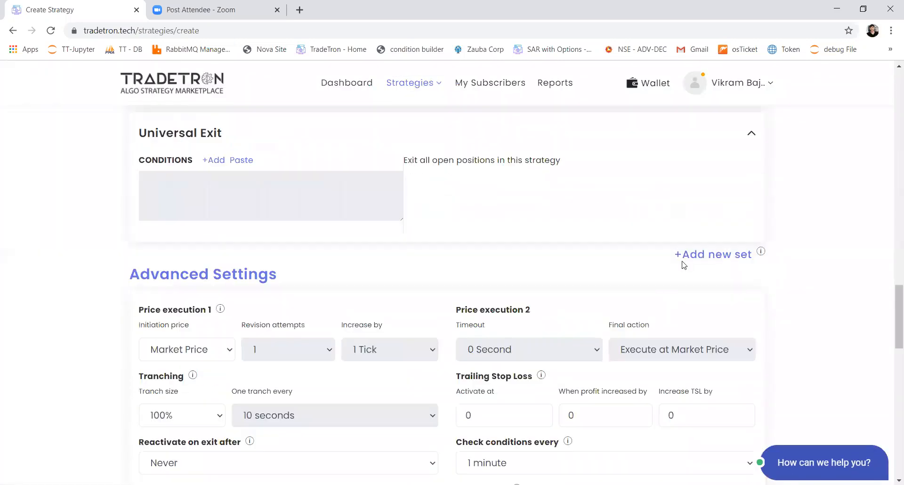
pyautogui.scroll(-1, 683, 265)
pyautogui.click(695, 221)
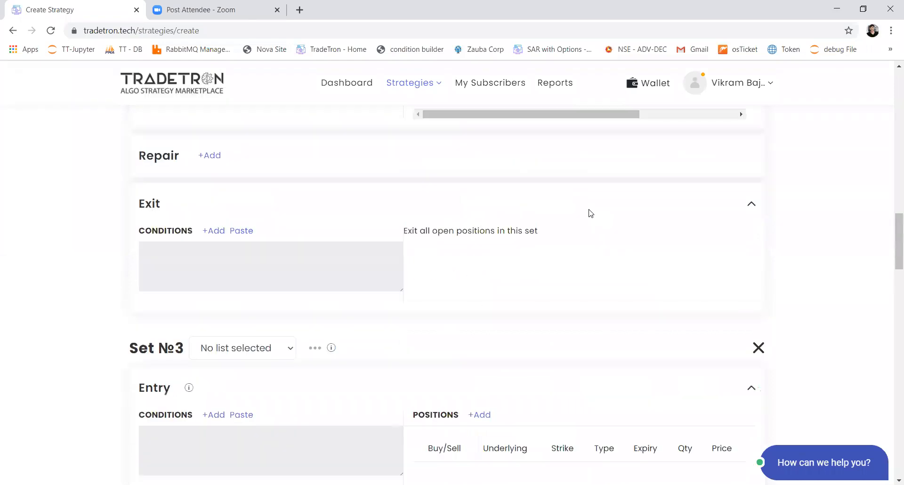
# Step: Start a sell position for the Set 3 entry with exchange NFO, type Futures and underlying NIFTY 50
pyautogui.scroll(-1, 520, 347)
pyautogui.click(479, 384)
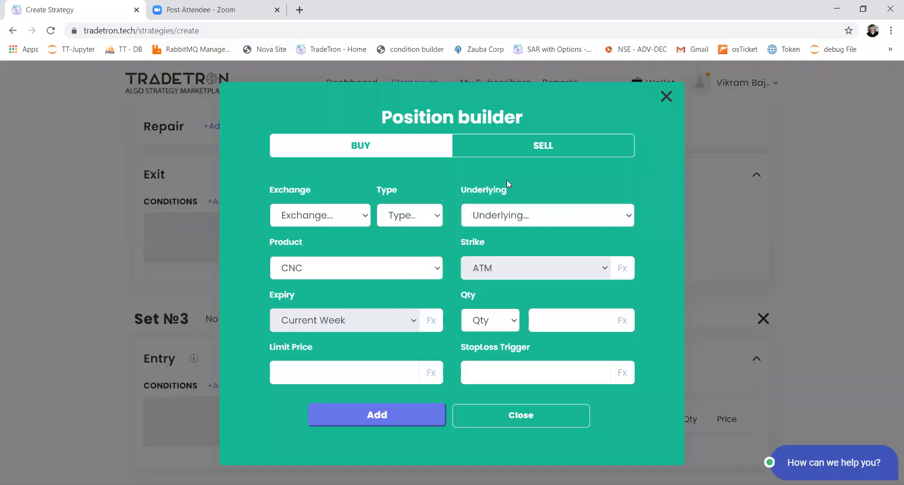
pyautogui.click(510, 151)
pyautogui.click(335, 218)
pyautogui.click(315, 287)
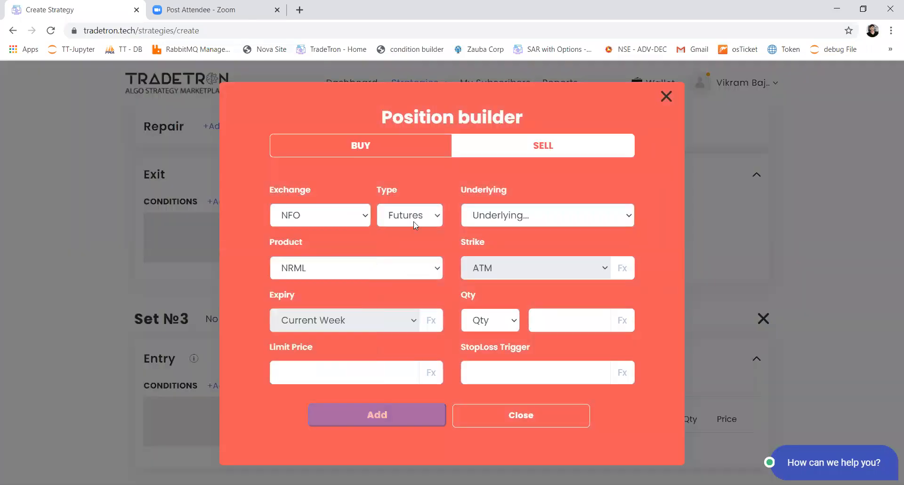
pyautogui.click(480, 217)
pyautogui.write('nifty')
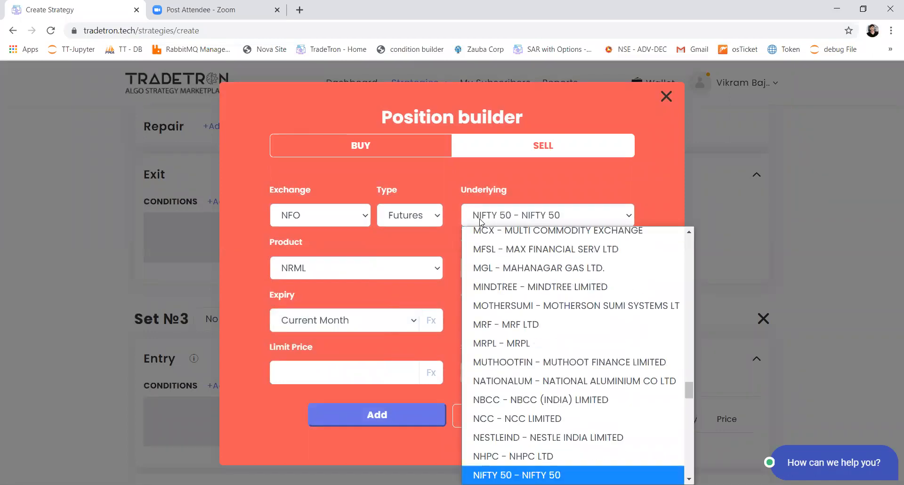
pyautogui.press('Return')
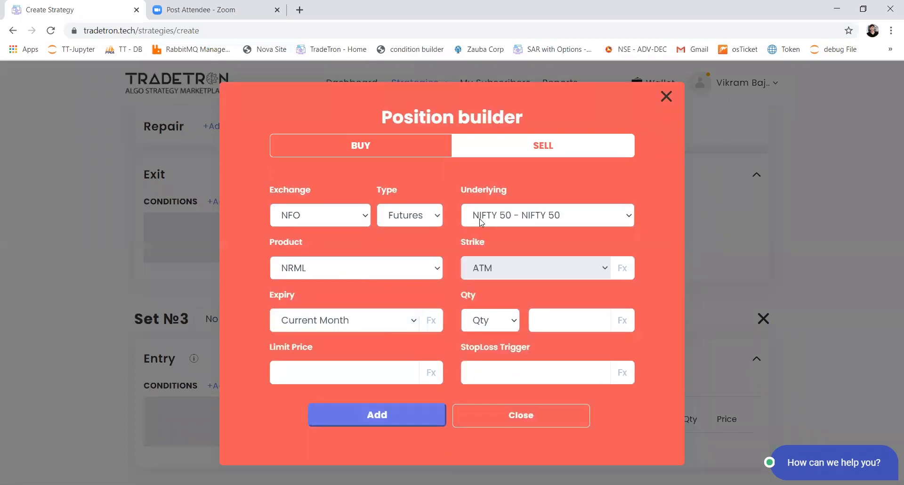
# Step: Set the sell position's quantity to 1 lot, add it to the Set 3 entry and close the position builder
pyautogui.click(495, 329)
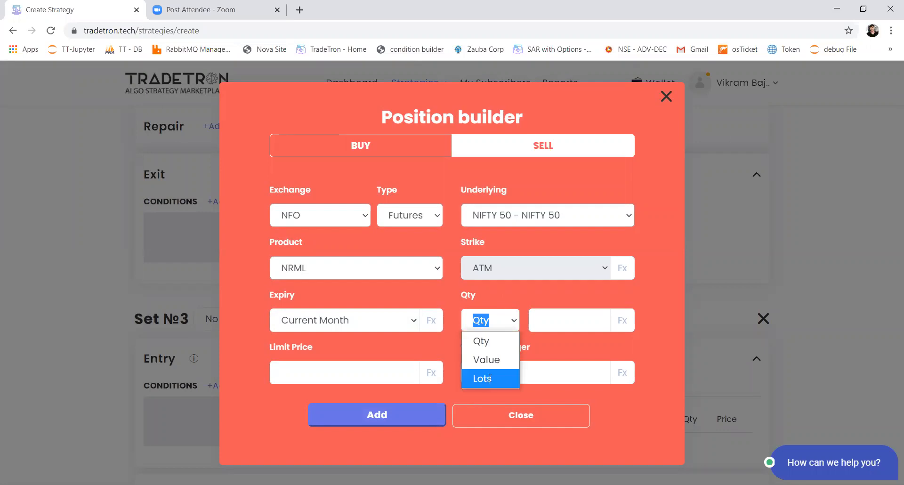
pyautogui.click(487, 376)
pyautogui.click(555, 318)
pyautogui.write('1')
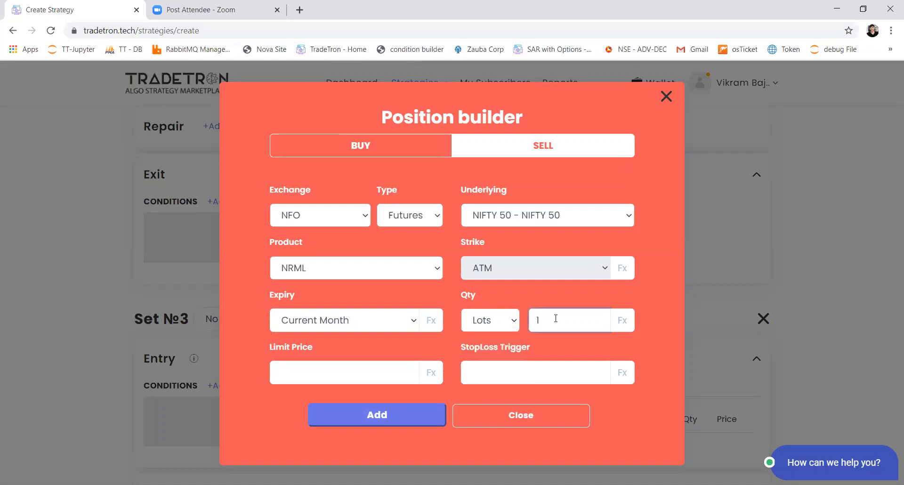
pyautogui.click(377, 414)
pyautogui.click(518, 412)
# Step: Copy the Set 2 entry condition and paste it into the Set 3 entry conditions
pyautogui.scroll(7, 257, 311)
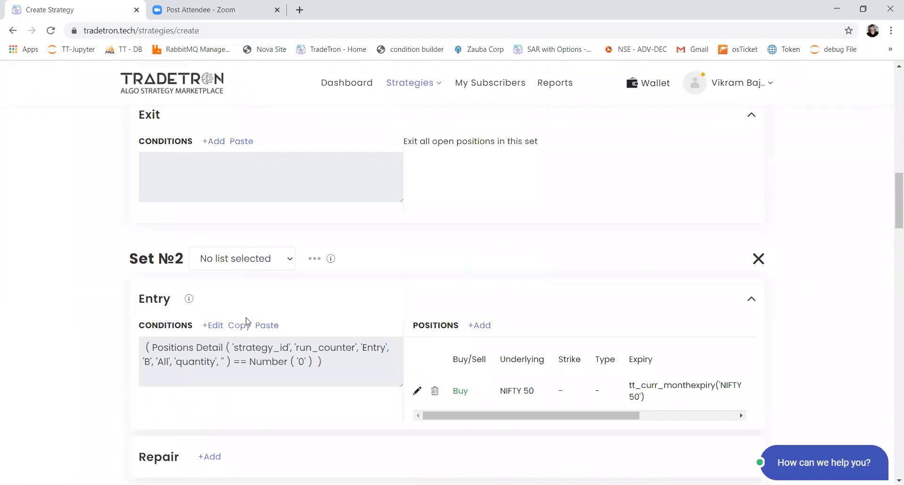
pyautogui.click(246, 323)
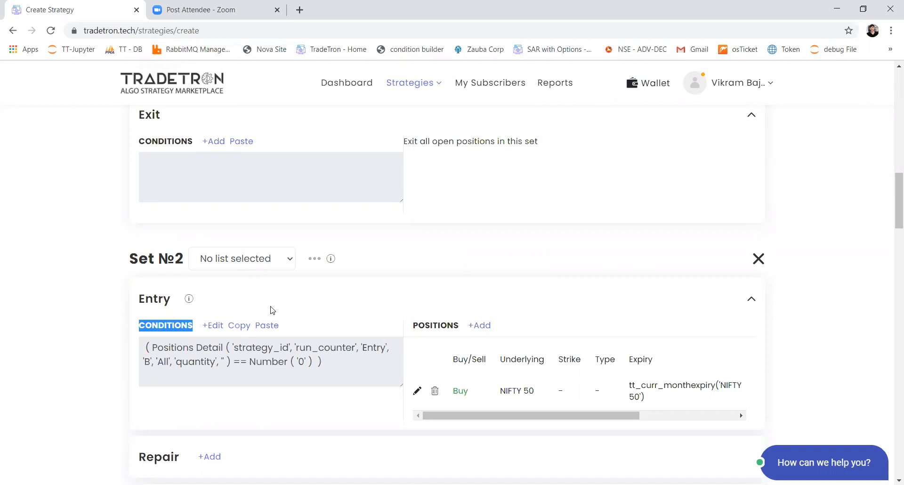
pyautogui.click(239, 325)
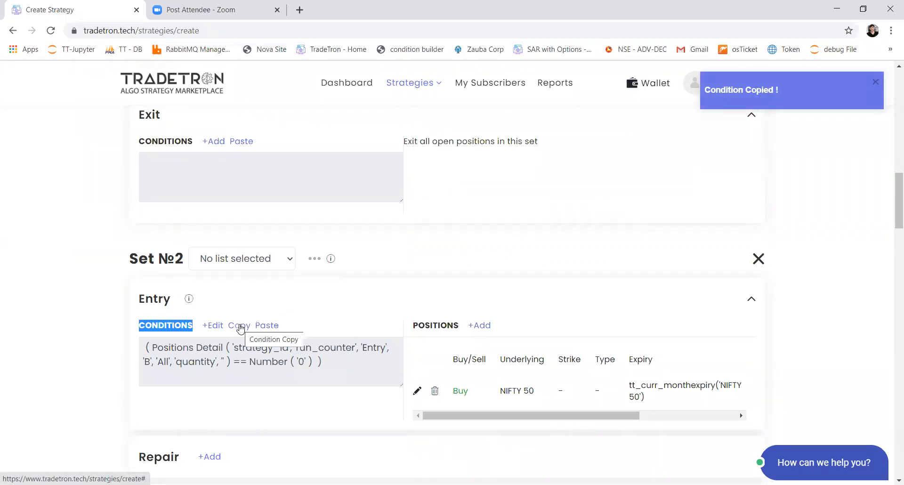
pyautogui.scroll(-5, 240, 329)
pyautogui.scroll(-3, 240, 329)
pyautogui.click(240, 346)
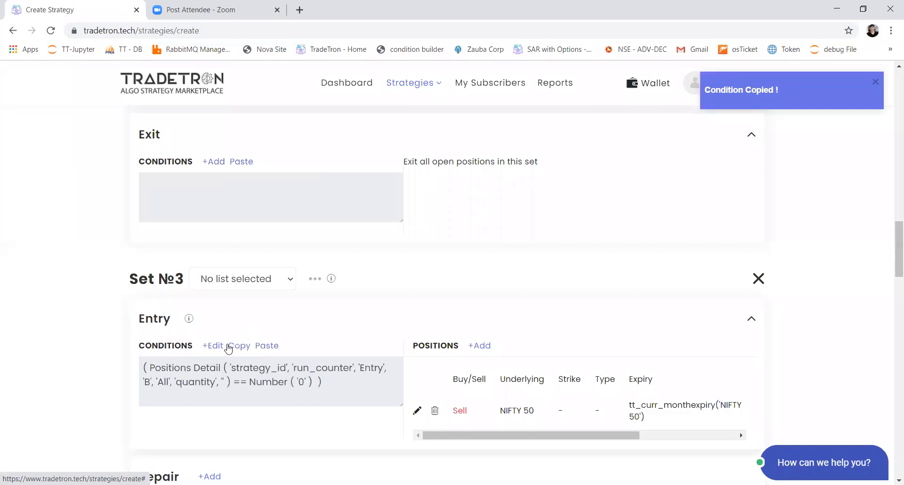
# Step: Edit the pasted Set 3 condition so that its Positions Detail keyword uses transaction type S
pyautogui.click(215, 346)
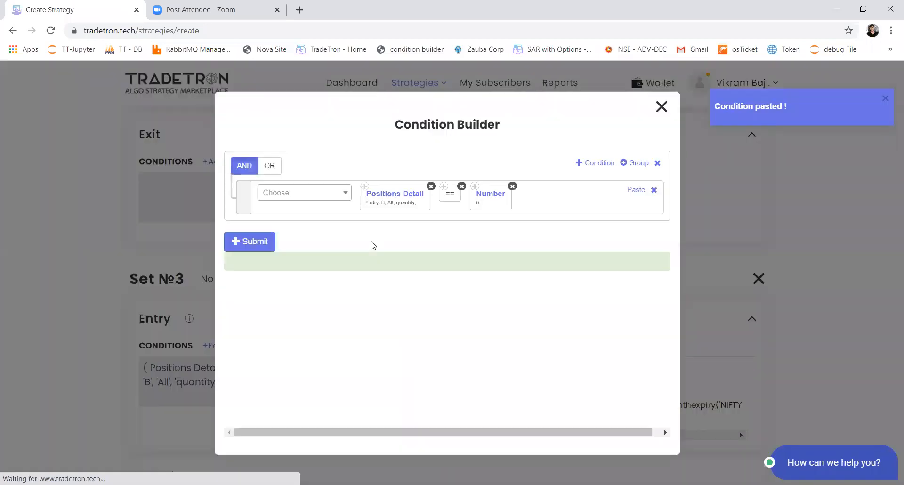
pyautogui.click(390, 200)
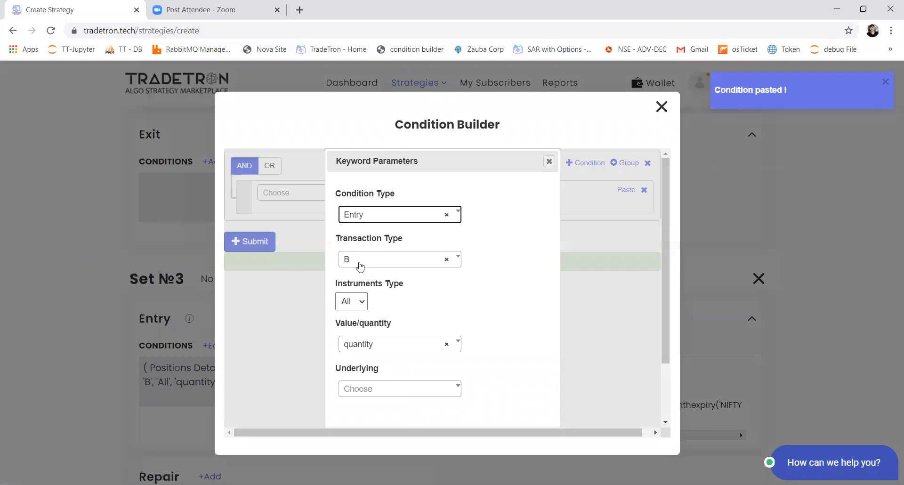
pyautogui.click(359, 262)
pyautogui.click(345, 339)
pyautogui.scroll(-2, 369, 345)
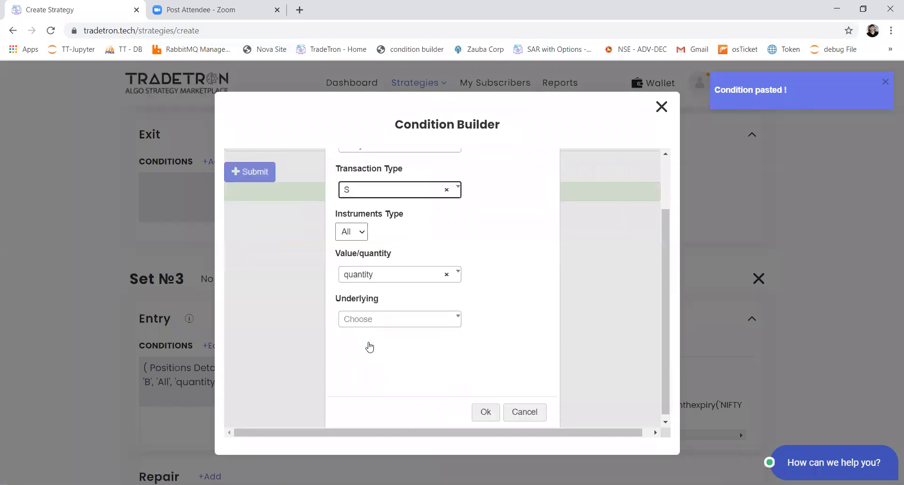
pyautogui.click(483, 407)
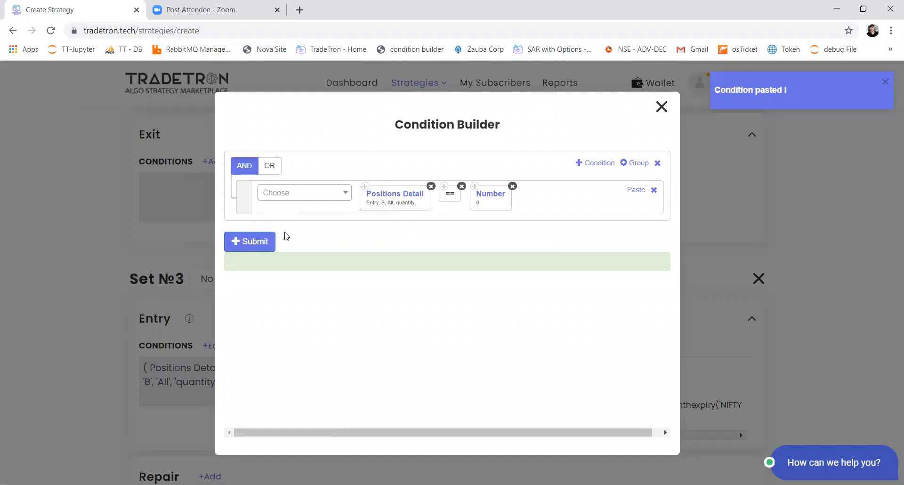
# Step: Submit the edited Set 3 entry condition, and reopen its Positions Detail keyword to set the instruments type to CE
pyautogui.click(260, 242)
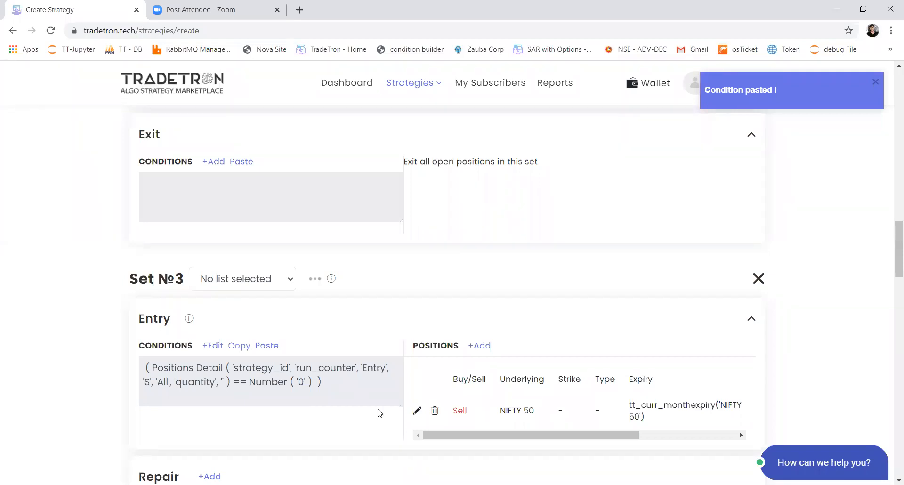
pyautogui.click(221, 345)
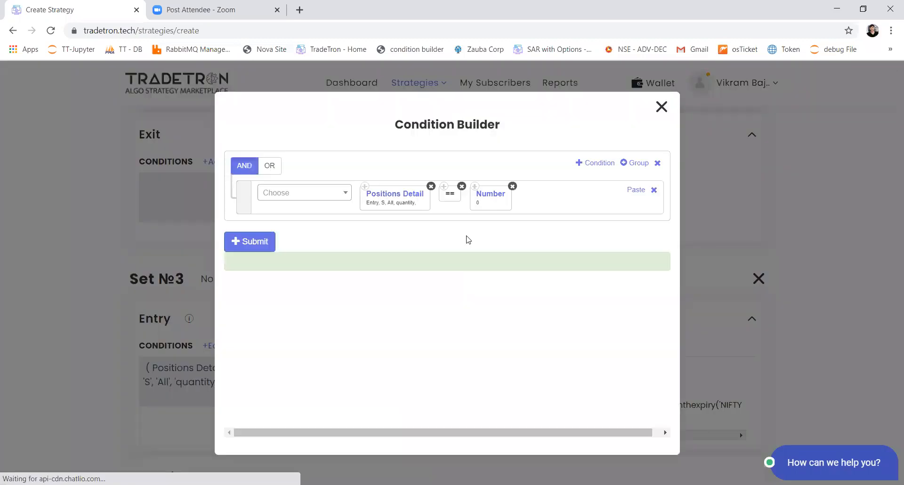
pyautogui.click(391, 197)
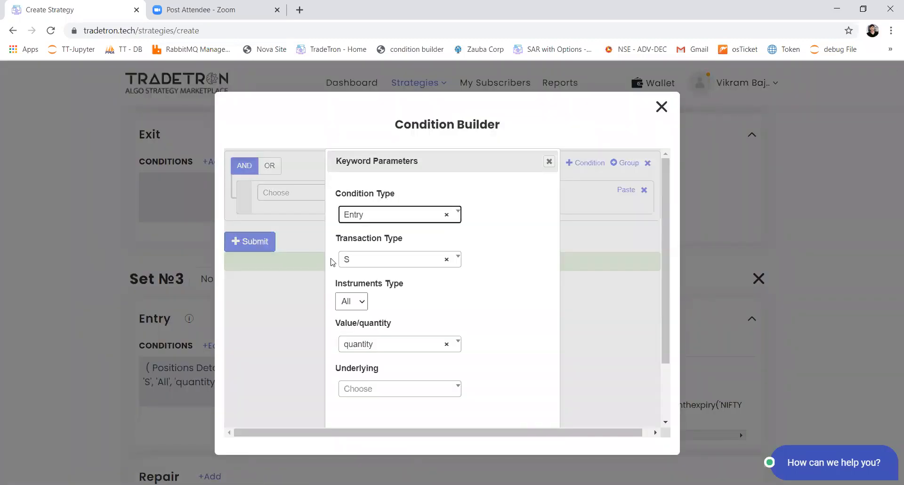
pyautogui.click(360, 301)
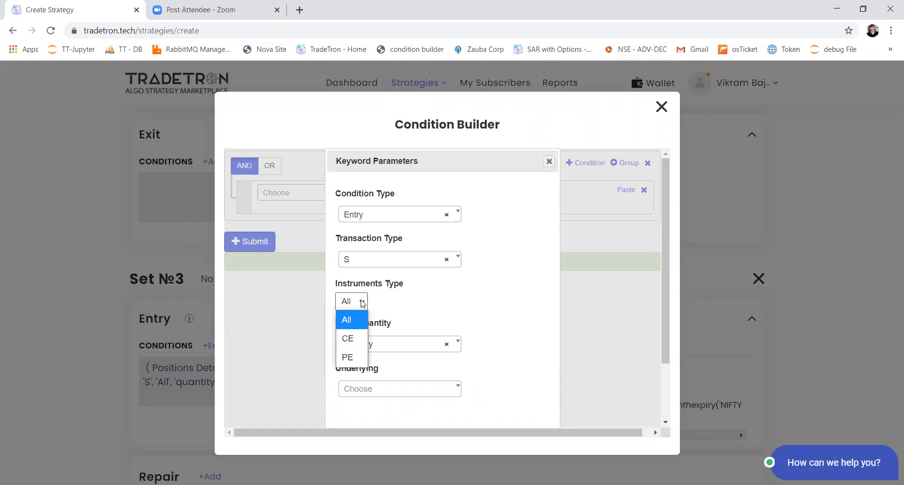
pyautogui.click(356, 334)
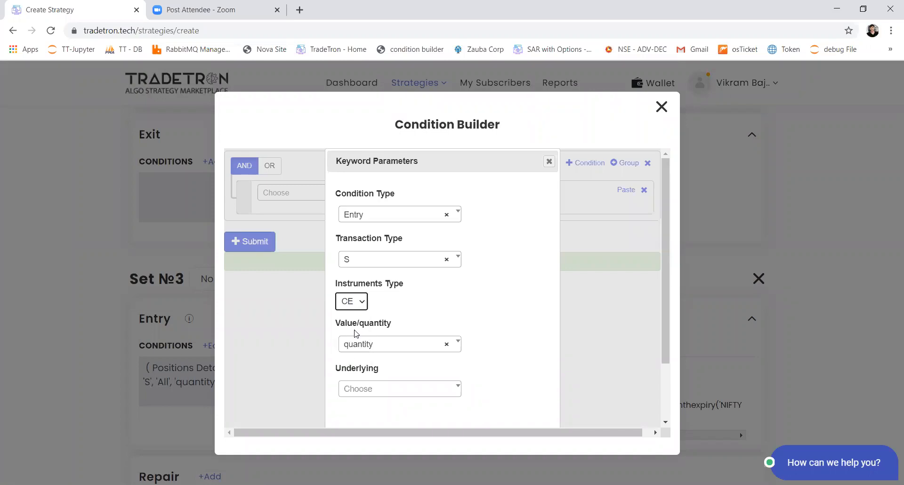
pyautogui.click(353, 302)
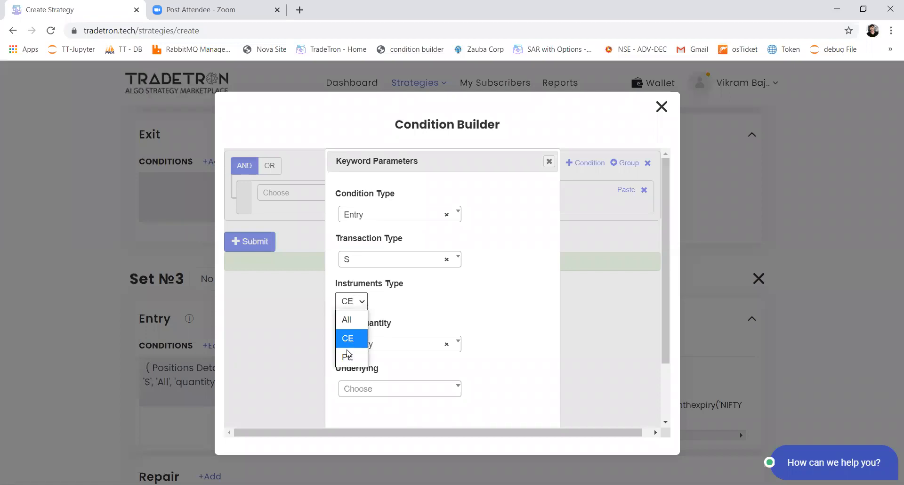
pyautogui.click(351, 308)
pyautogui.click(386, 218)
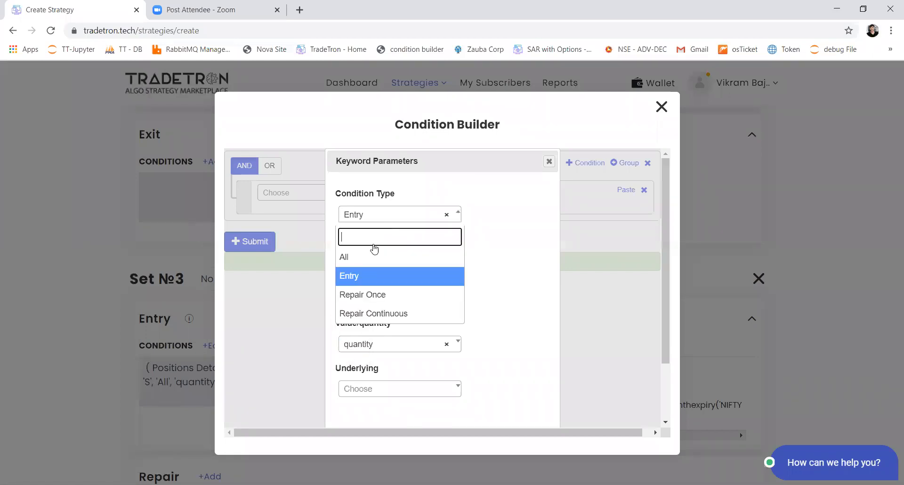
pyautogui.click(367, 259)
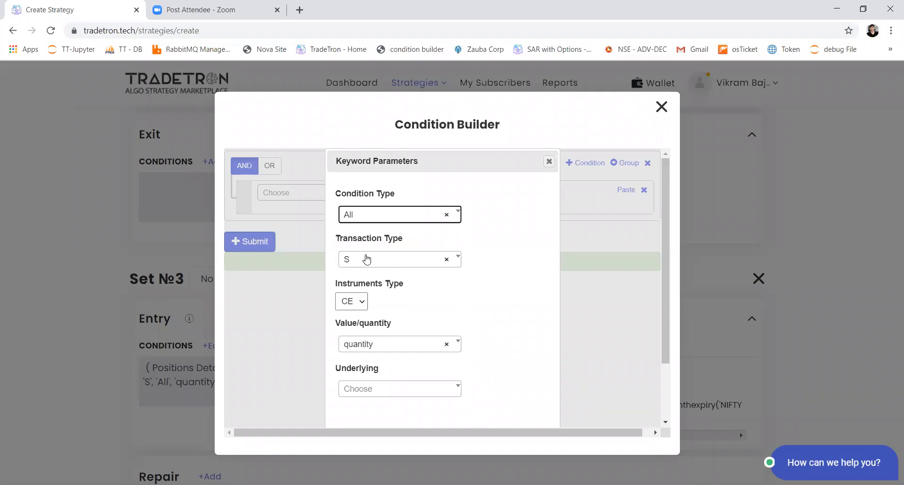
pyautogui.click(371, 218)
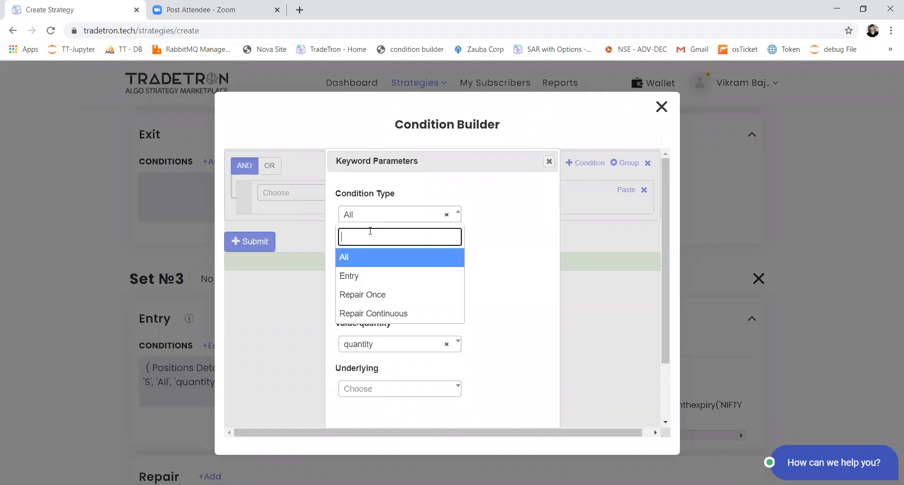
pyautogui.click(351, 277)
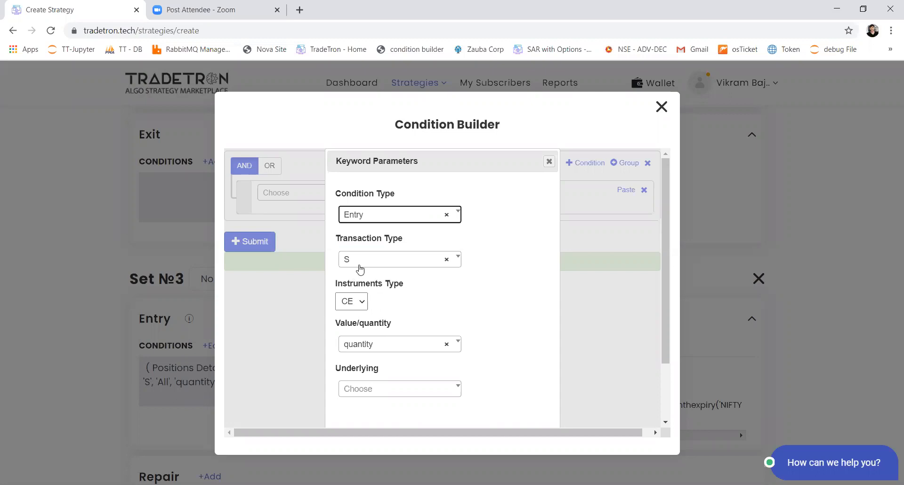
# Step: Set the Positions Detail transaction type to All, confirm the keyword parameters and submit the Set 3 entry condition
pyautogui.click(359, 262)
pyautogui.click(349, 302)
pyautogui.scroll(-2, 371, 340)
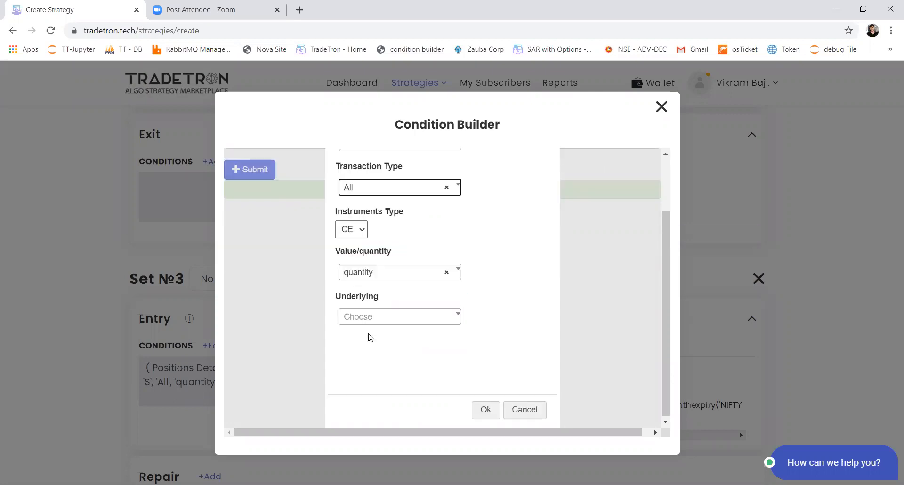
pyautogui.click(486, 407)
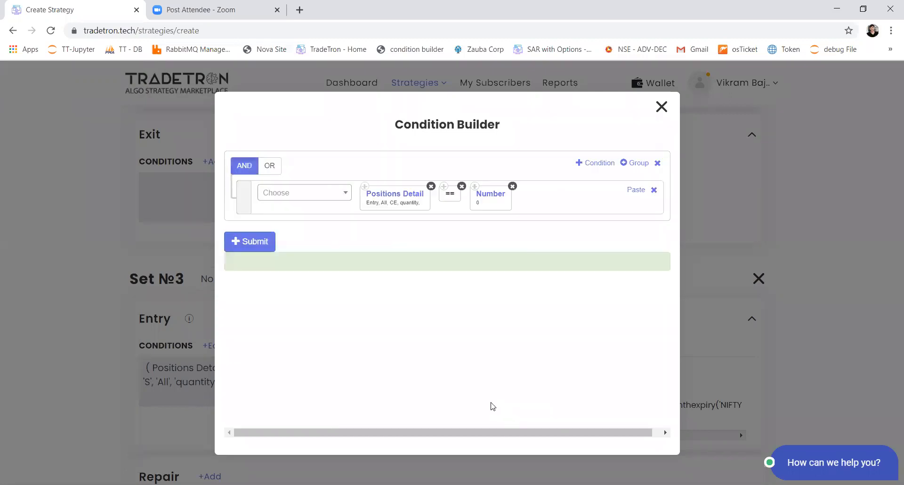
pyautogui.click(260, 242)
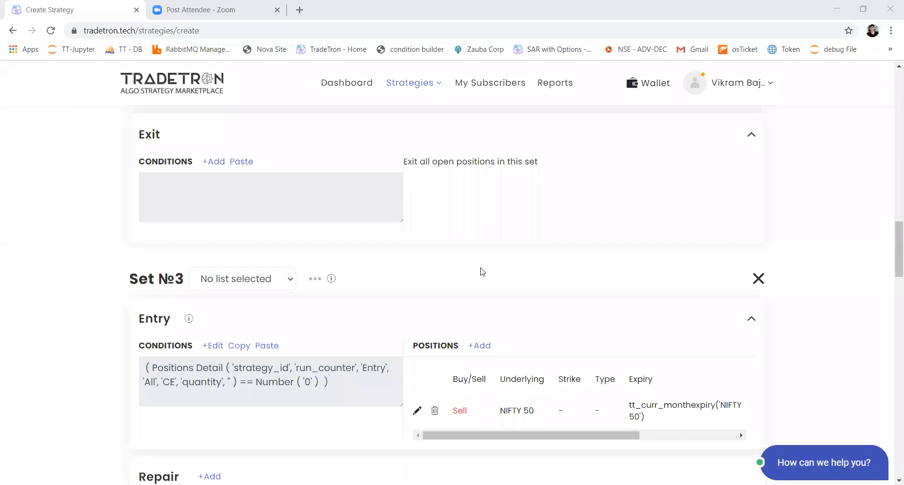
# Step: Add the line "SLM - Repair Once" to the strategy description below "50 strikes"
pyautogui.scroll(20, 482, 272)
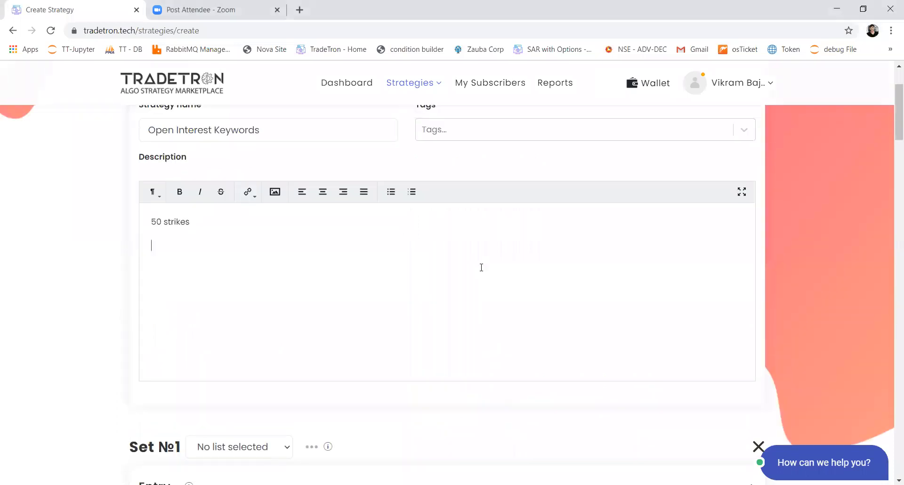
pyautogui.write('SLM -')
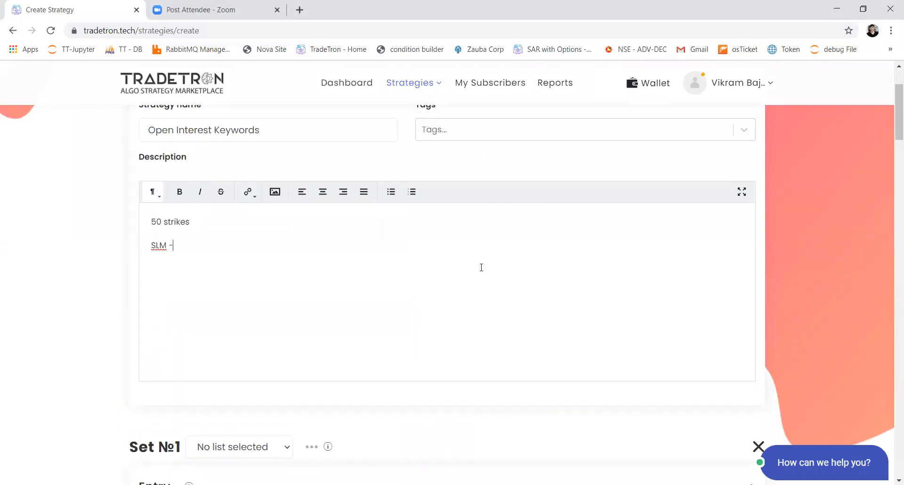
pyautogui.write(' Repair Once')
# Step: Add a Repair Once section to Set 1
pyautogui.scroll(-8, 393, 278)
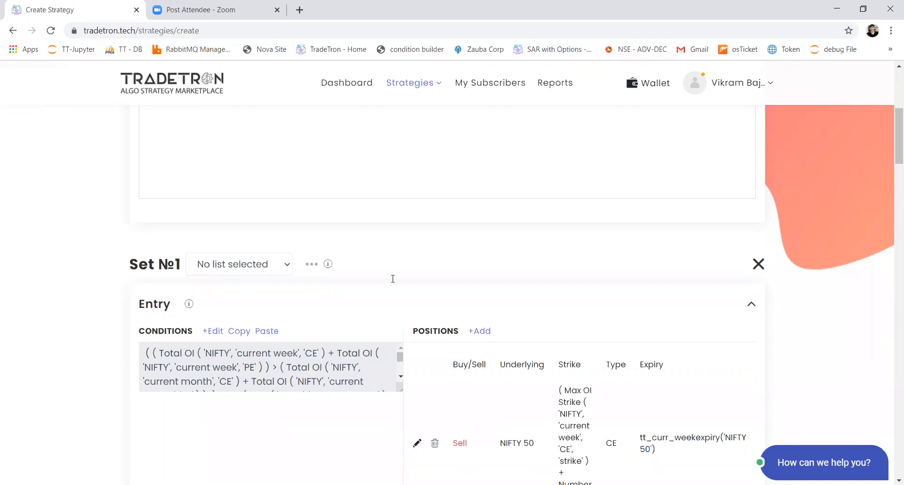
pyautogui.scroll(-2, 298, 306)
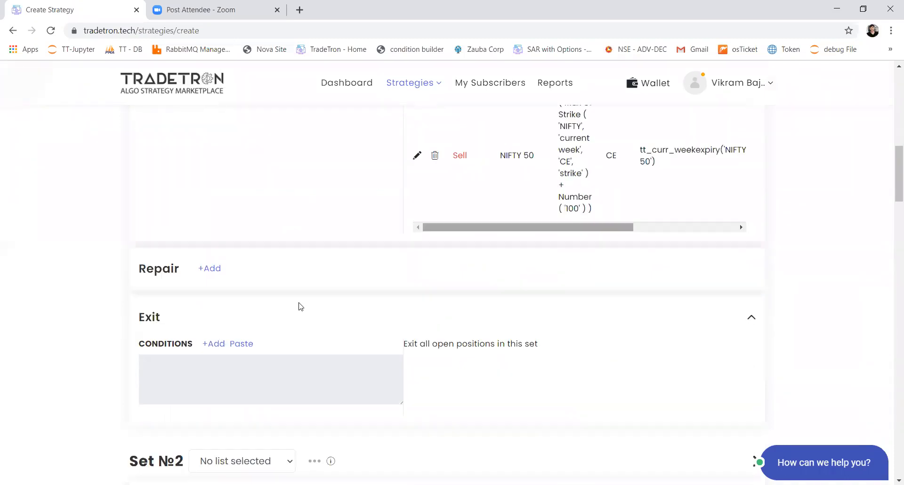
pyautogui.click(219, 250)
# Step: Start a buy position in Set 1's Repair Once section with exchange NFO, type Call and underlying NIFTY 50
pyautogui.scroll(3, 355, 224)
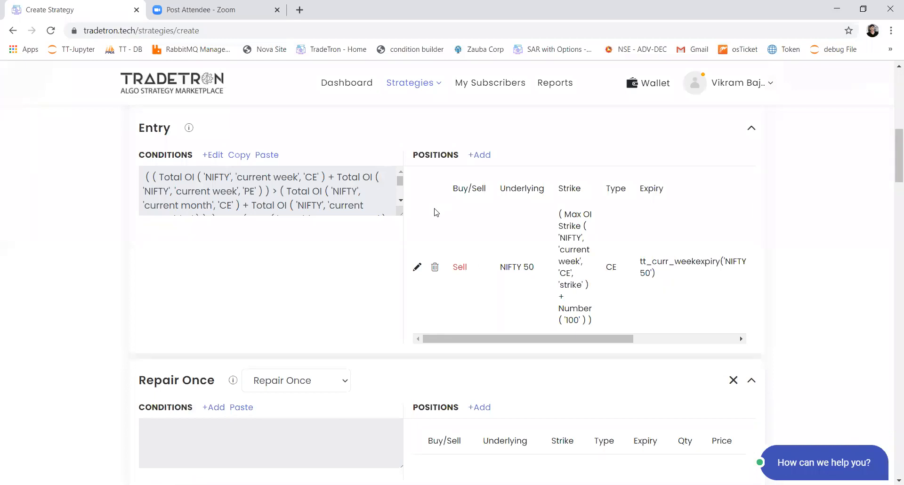
pyautogui.scroll(-3, 434, 211)
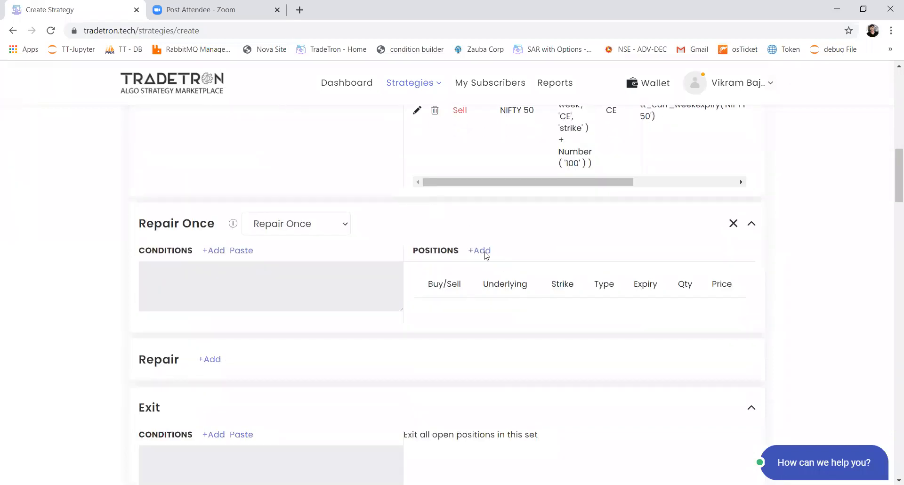
pyautogui.click(485, 254)
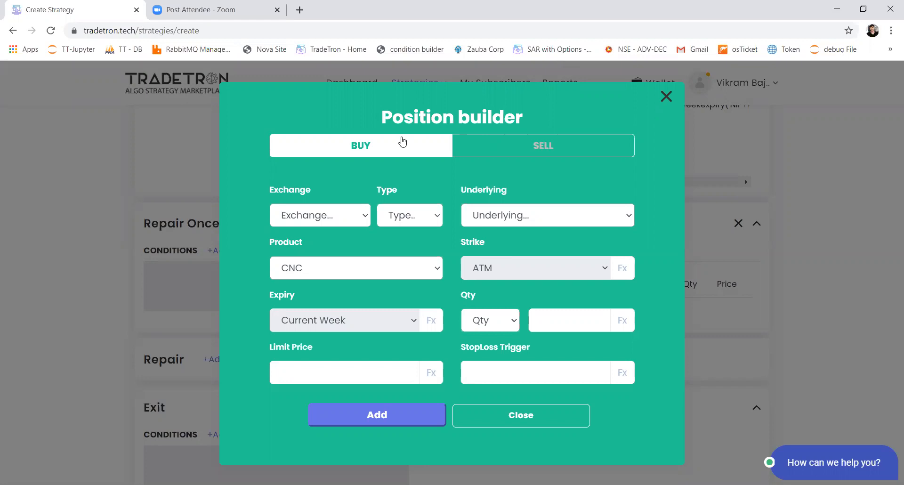
pyautogui.click(337, 210)
pyautogui.click(303, 293)
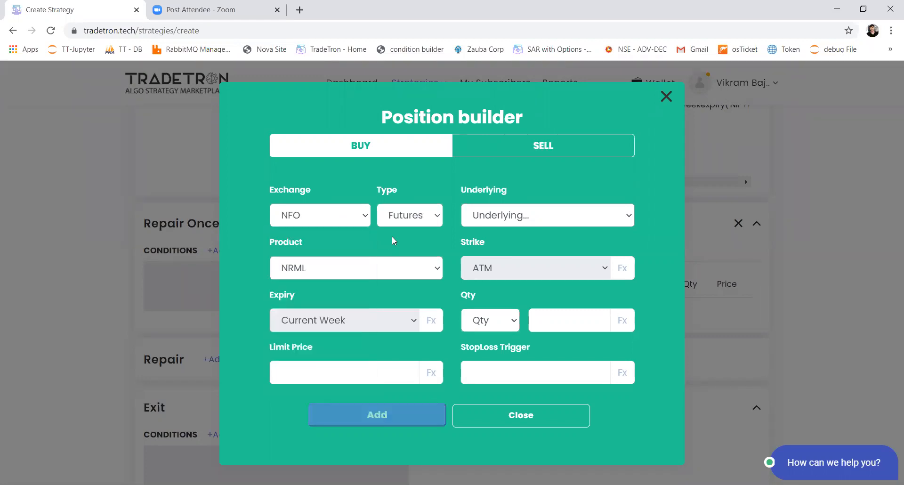
pyautogui.click(404, 217)
pyautogui.click(393, 272)
pyautogui.click(465, 224)
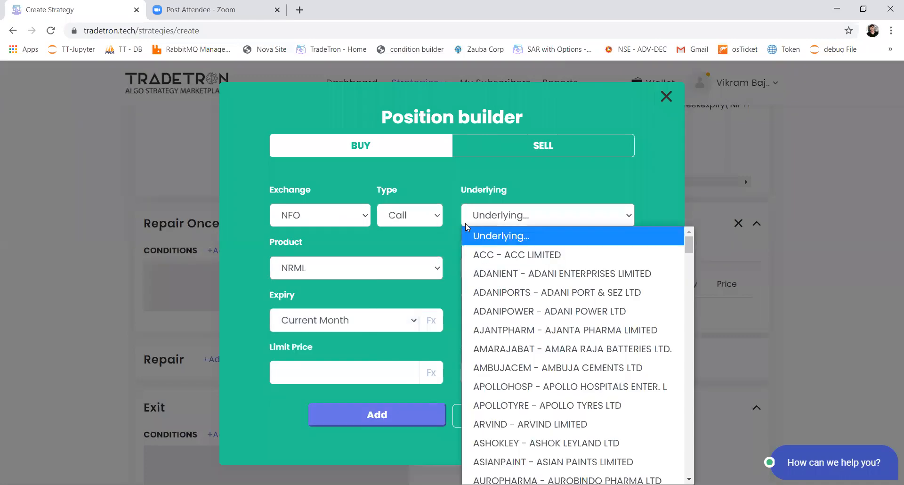
pyautogui.write('NIFTY 50 - NIFTY 50')
pyautogui.press('Return')
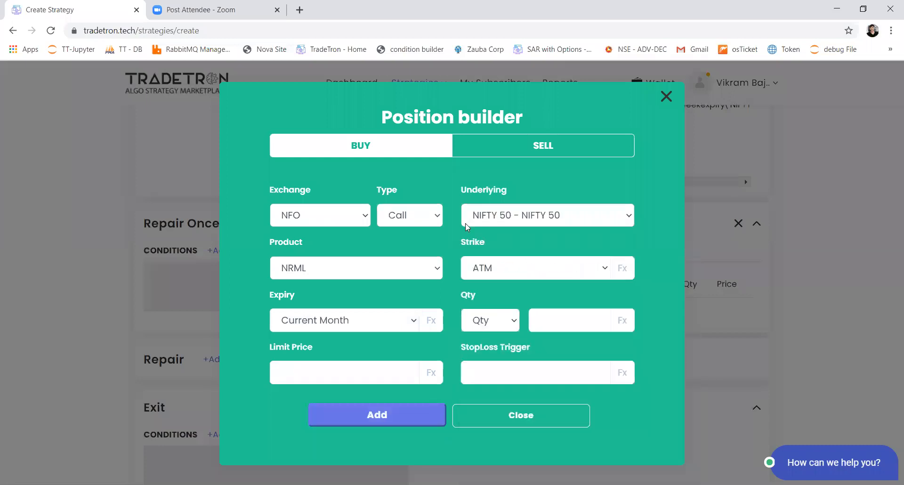
# Step: Open the formula builder for the position's StopLoss Trigger and choose the Round keyword with base 0.05
pyautogui.moveTo(474, 348); pyautogui.dragTo(527, 349)
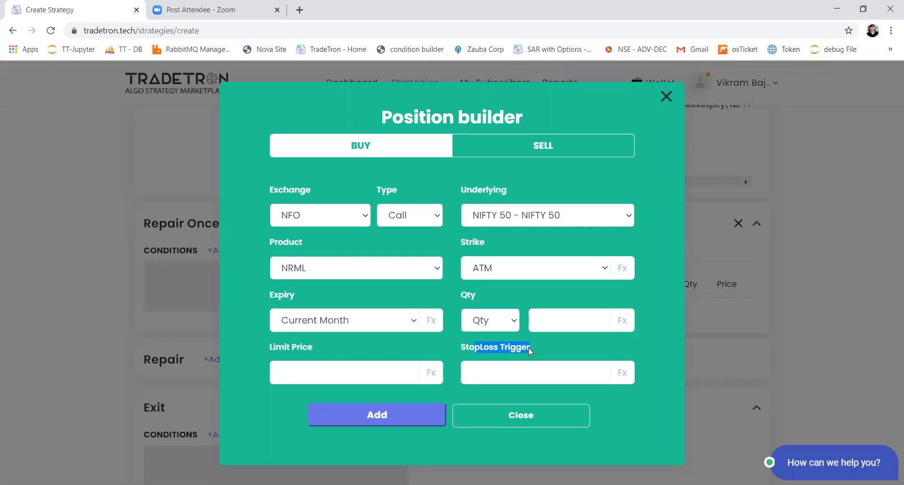
pyautogui.click(613, 371)
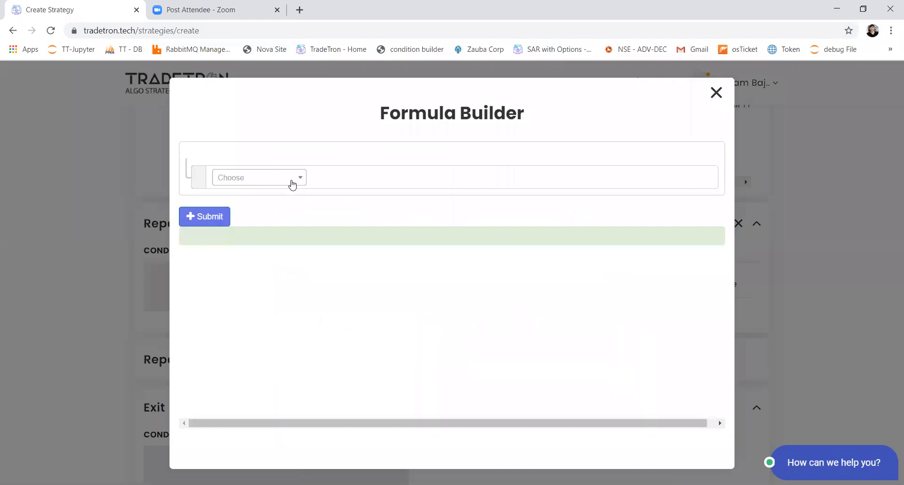
pyautogui.click(293, 183)
pyautogui.write('rou')
pyautogui.press('Return')
pyautogui.click(388, 267)
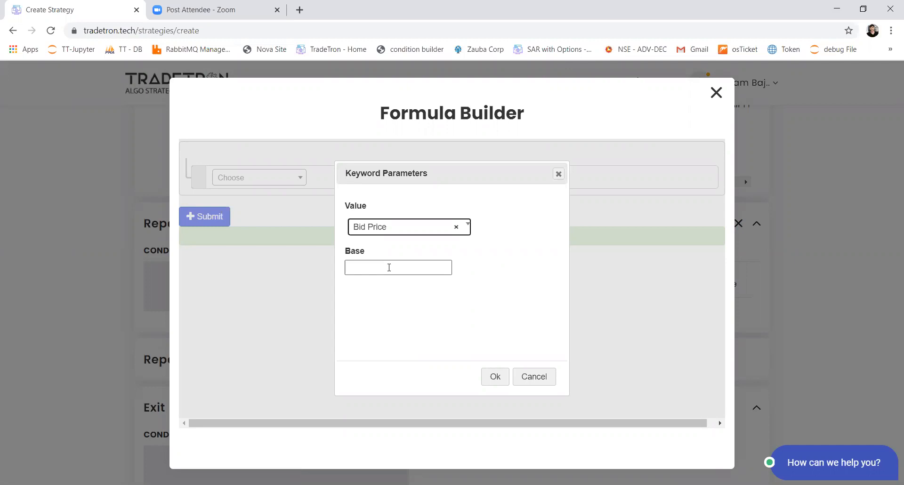
pyautogui.click(389, 267)
pyautogui.write('0.05')
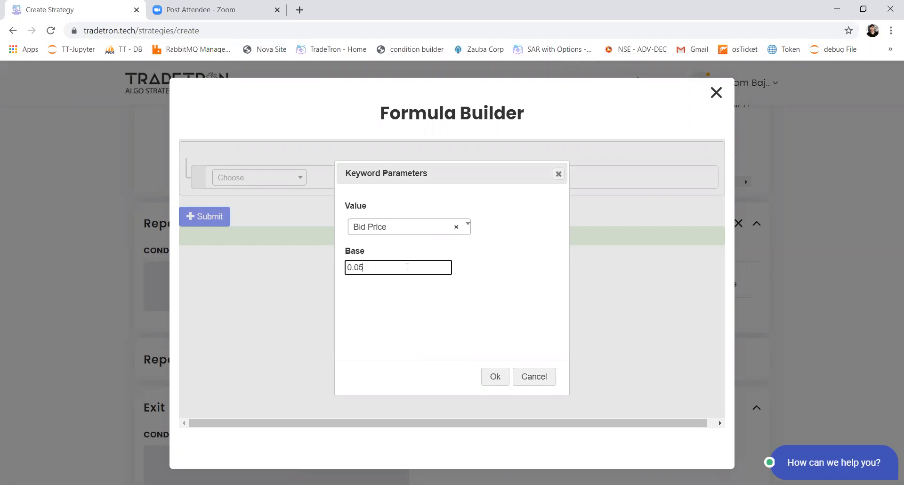
# Step: Set the Round keyword's value to Math Operation and confirm its parameters
pyautogui.click(408, 228)
pyautogui.write('math')
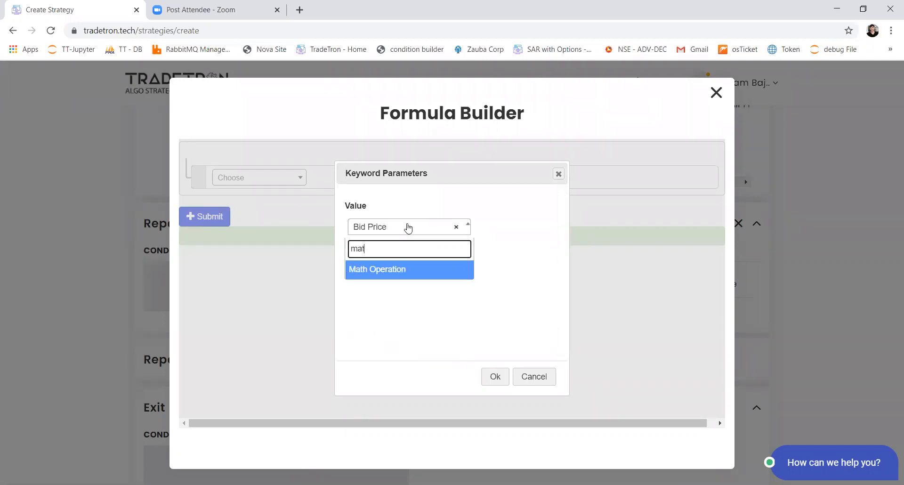
pyautogui.press('Return')
pyautogui.press('Tab')
pyautogui.press('Tab')
pyautogui.press('Return')
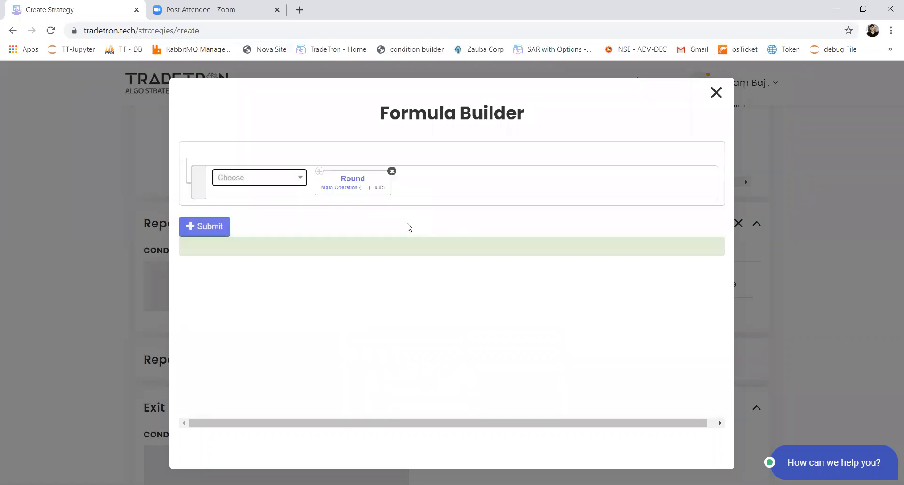
# Step: Open the nested Math Operation's parameters and set Number 1 to LTP
pyautogui.click(335, 187)
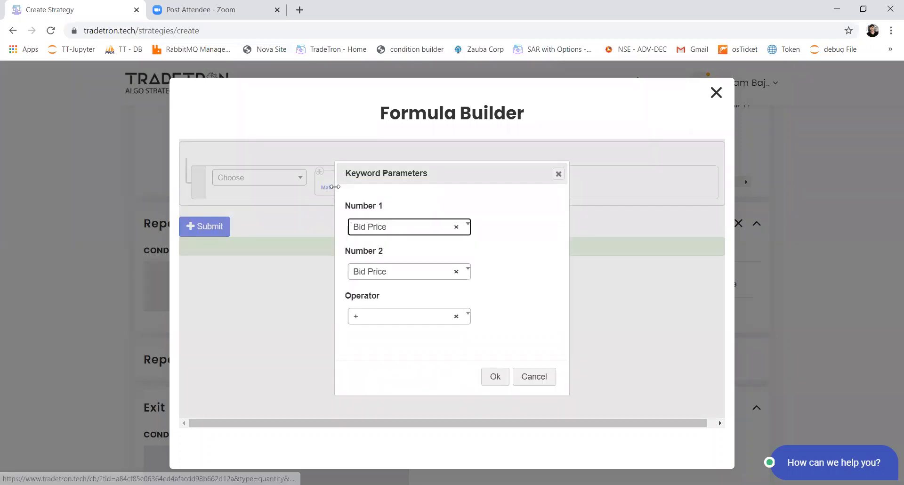
pyautogui.click(383, 226)
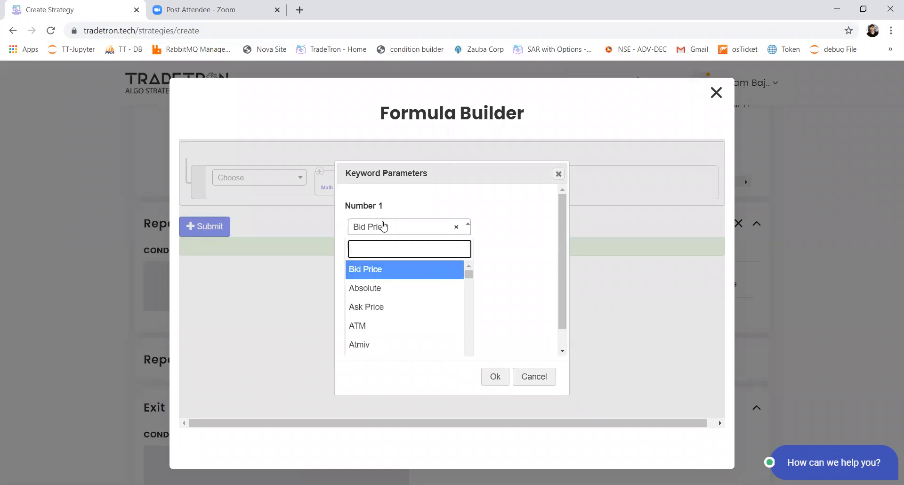
pyautogui.write('ltp')
pyautogui.press('Return')
pyautogui.press('Tab')
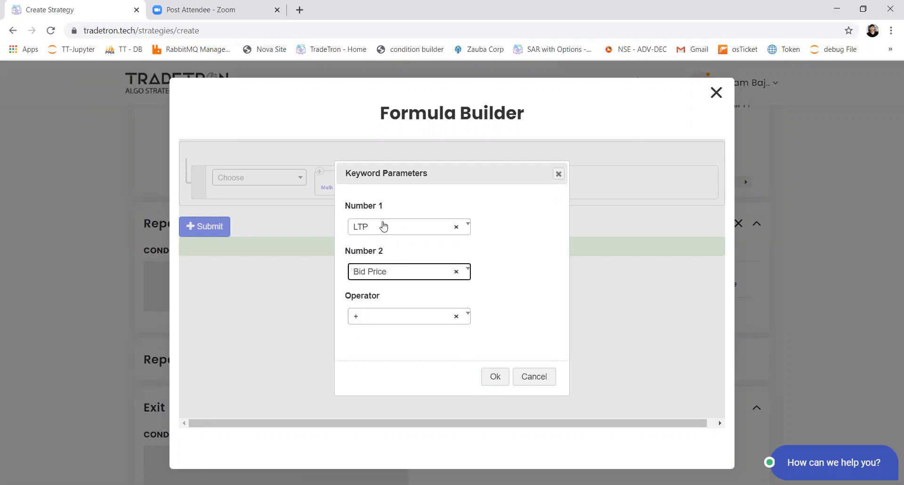
# Step: Set the Math Operation's Number 2 to the Number keyword and its operator to *, and confirm the parameters
pyautogui.press('Return')
pyautogui.write('num')
pyautogui.press('Return')
pyautogui.press('Tab')
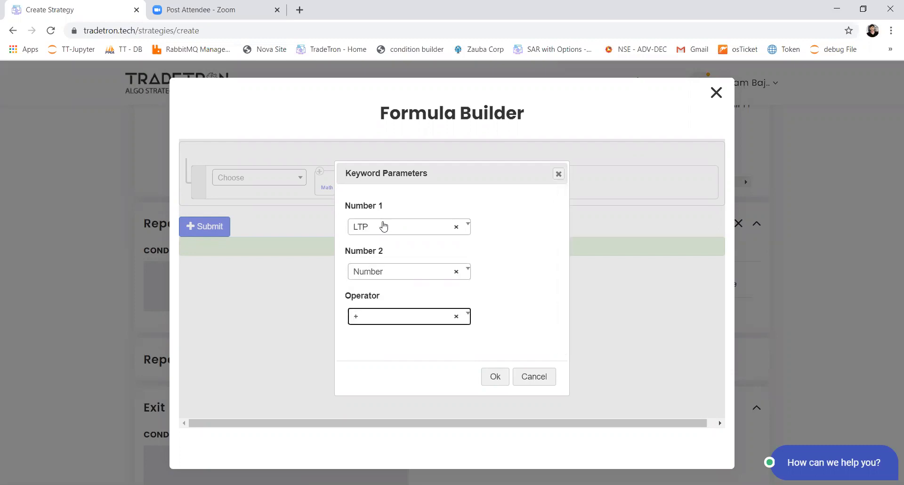
pyautogui.press('Return')
pyautogui.write('*')
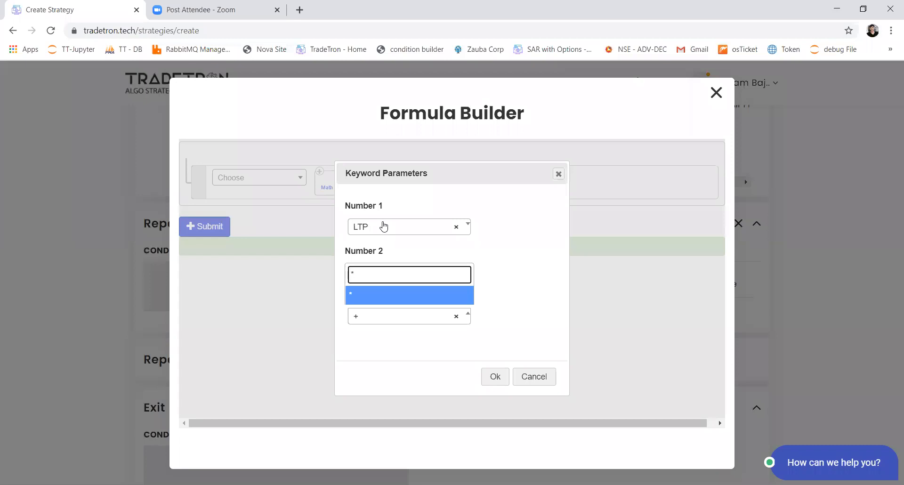
pyautogui.press('Return')
pyautogui.press('Return')
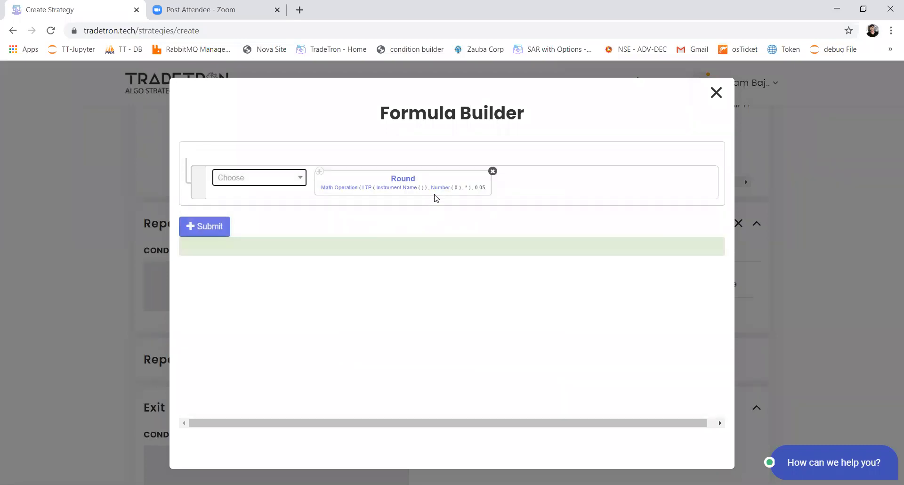
# Step: Submit the StopLoss Trigger formula with its nested Number set to 1.2, and close the position builder without adding the position
pyautogui.click(434, 188)
pyautogui.click(383, 221)
pyautogui.write('1.2')
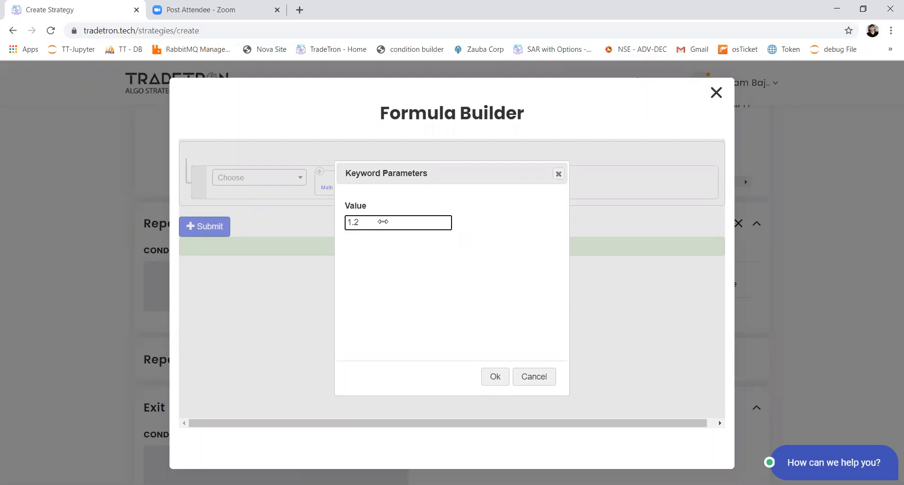
pyautogui.press('Return')
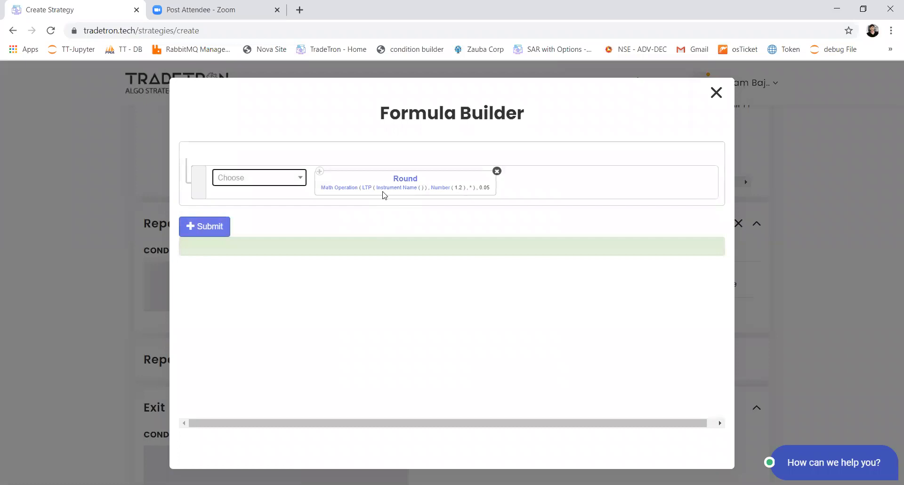
pyautogui.click(228, 227)
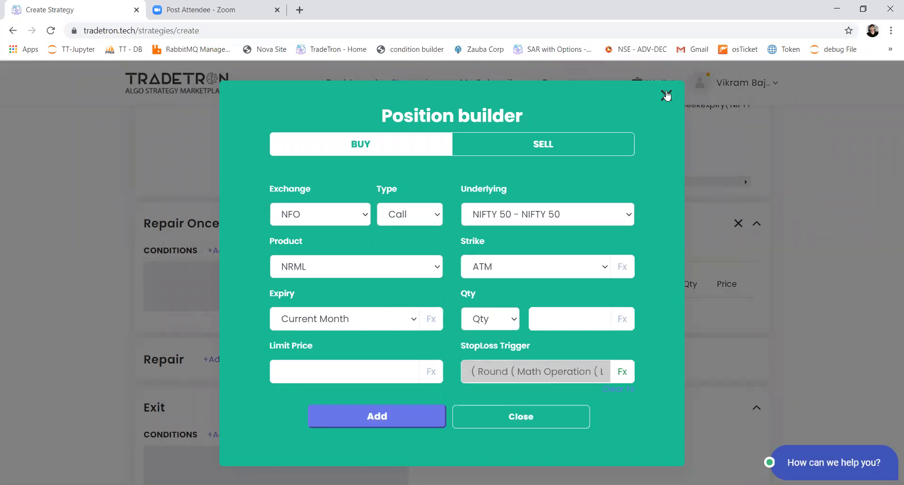
pyautogui.click(467, 423)
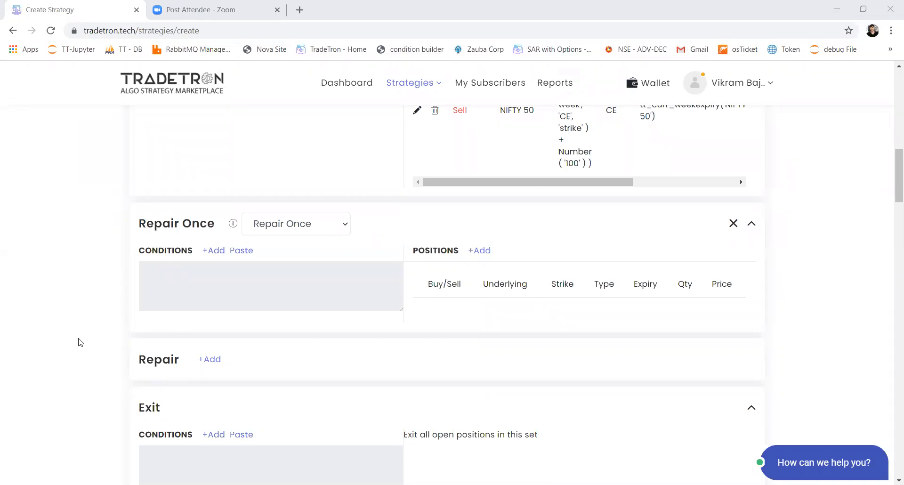
# Step: Start a condition for the Universal Exit and choose the PNL keyword as its first element
pyautogui.scroll(-7, 80, 343)
pyautogui.scroll(4, 80, 342)
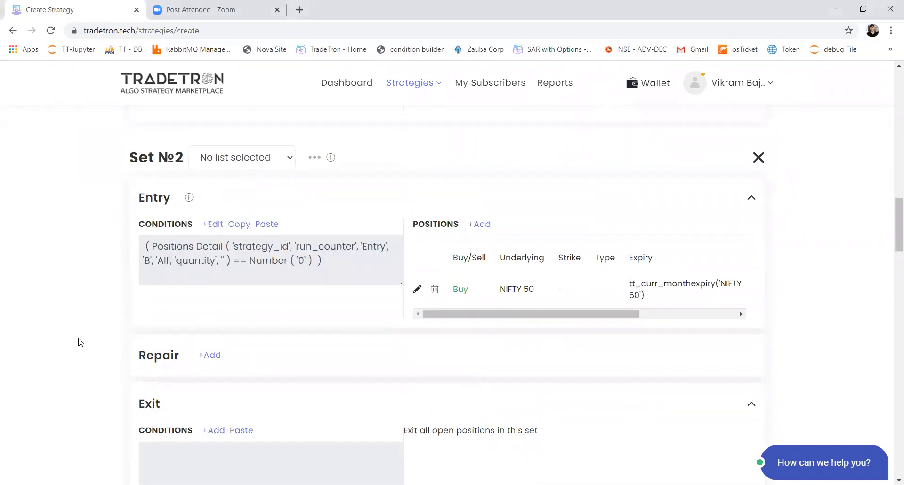
pyautogui.scroll(-8, 80, 342)
pyautogui.scroll(2, 80, 342)
pyautogui.scroll(-3, 80, 343)
pyautogui.scroll(-4, 80, 342)
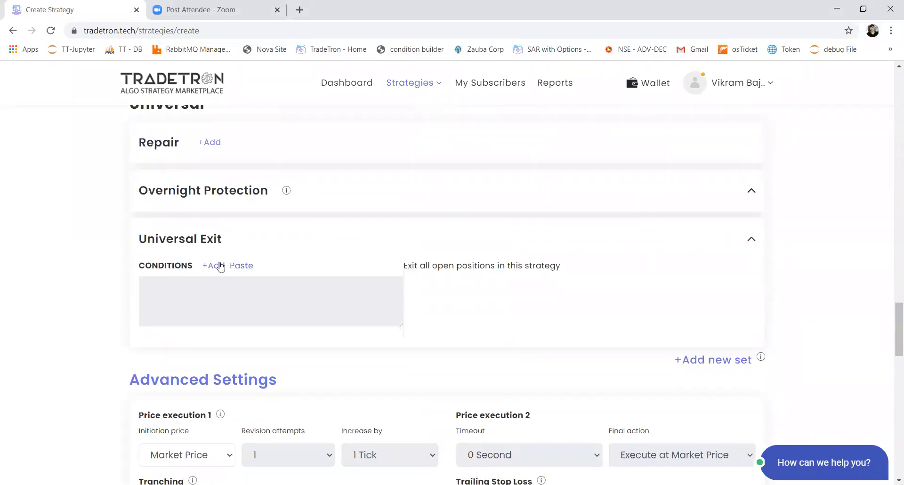
pyautogui.click(205, 269)
pyautogui.click(296, 191)
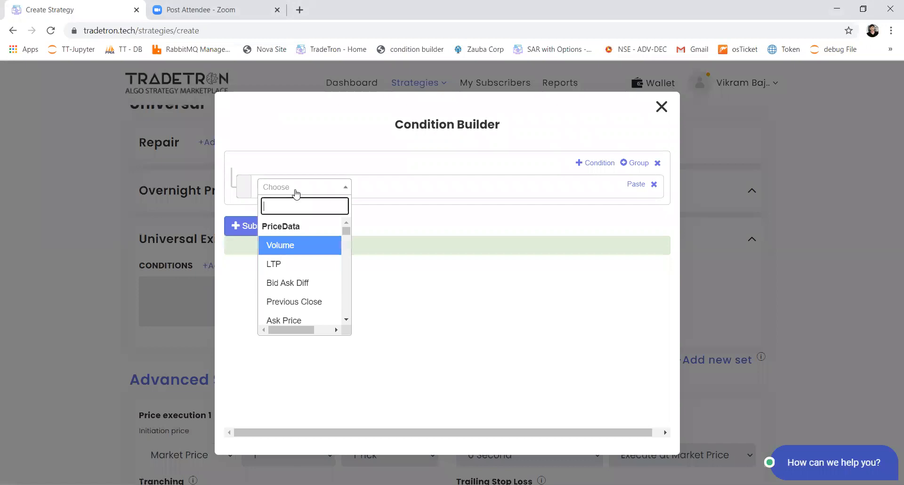
pyautogui.write('pnl')
pyautogui.press('Down')
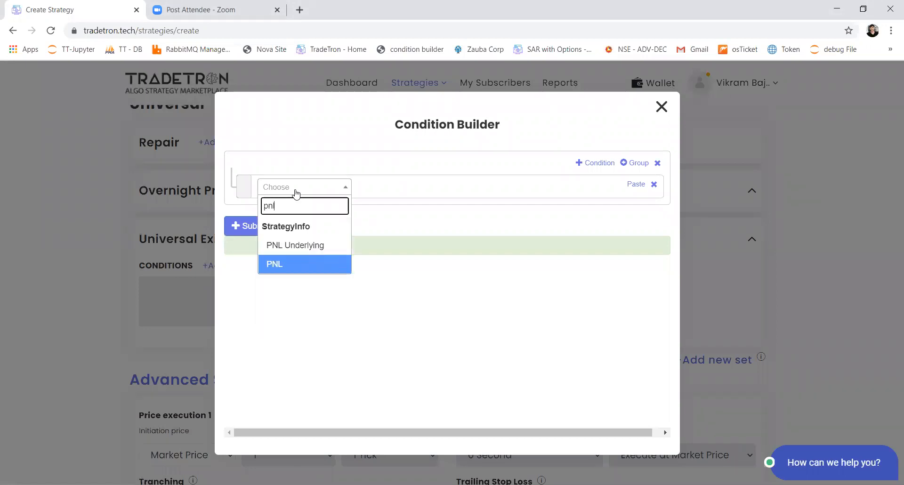
pyautogui.press('Return')
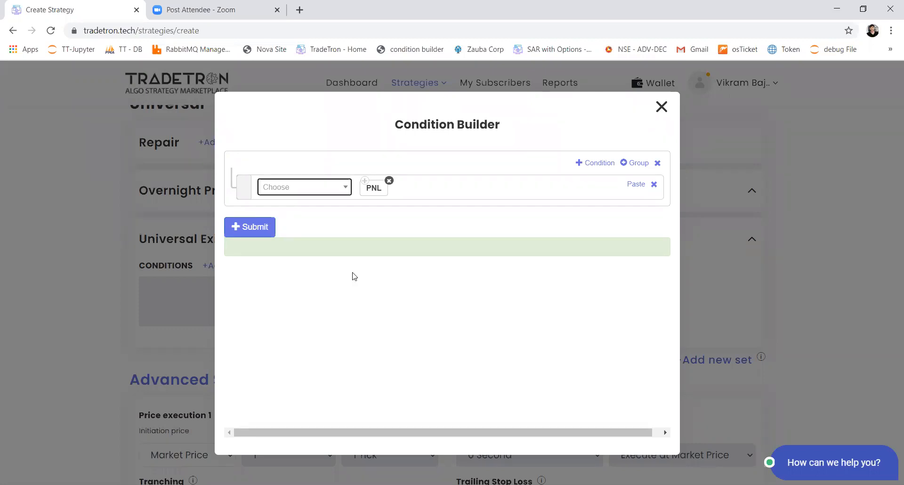
# Step: Extend the Universal Exit condition with the > operator and a Number of 2500
pyautogui.press('Return')
pyautogui.write('>')
pyautogui.press('Return')
pyautogui.write('number')
pyautogui.press('Return')
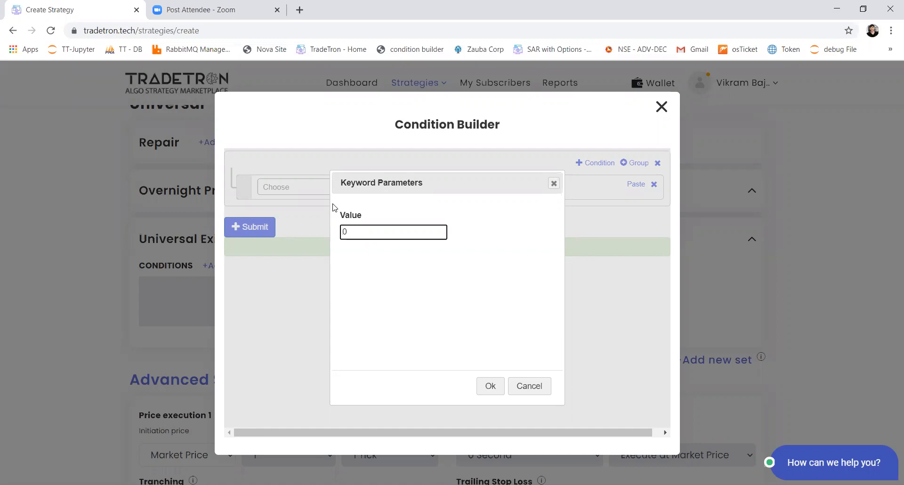
pyautogui.write('2500')
pyautogui.press('Tab')
pyautogui.press('Return')
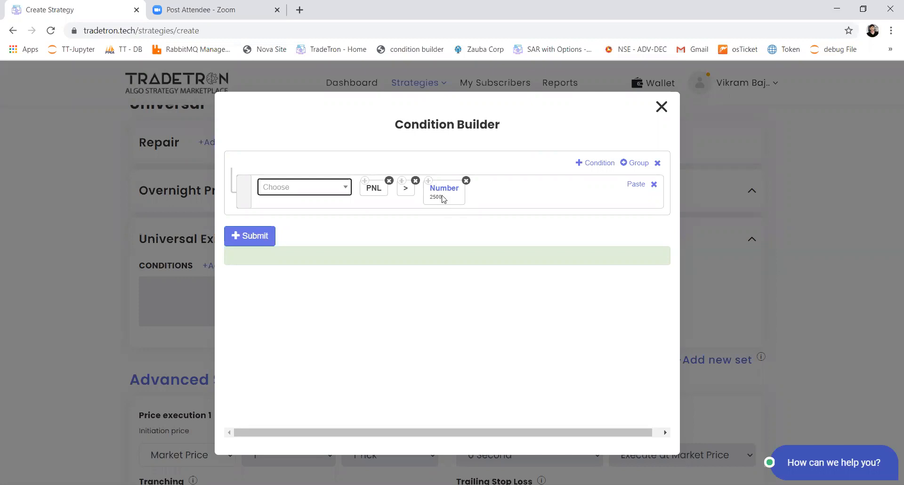
# Step: Multiply the 2500 in the PNL condition by the Multiplier keyword, and close the condition builder without submitting
pyautogui.click(314, 187)
pyautogui.write('*')
pyautogui.press('Return')
pyautogui.click(314, 188)
pyautogui.write('mult')
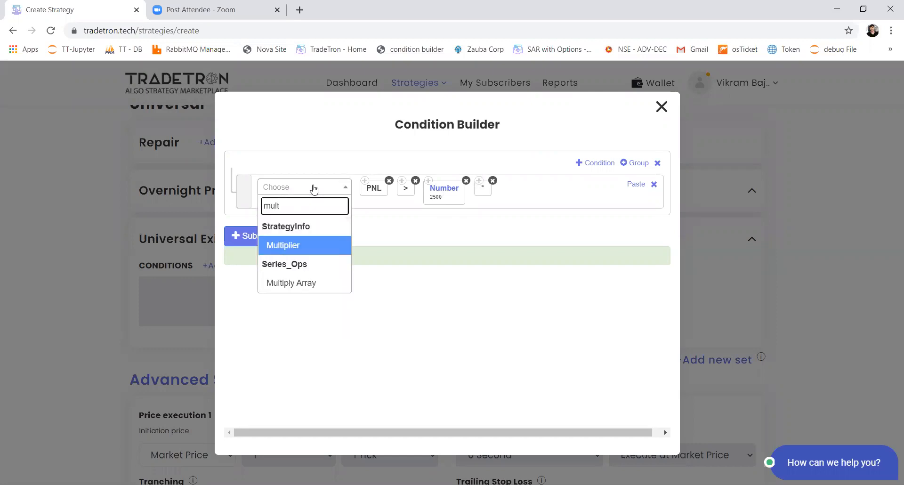
pyautogui.press('Return')
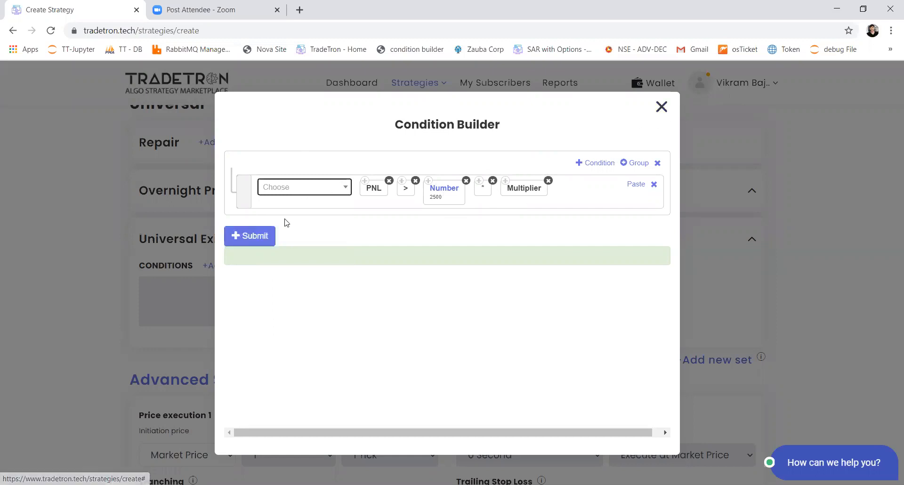
pyautogui.press('Escape')
# Step: Add a Repair Once block to Set 3 and open the position builder for it
pyautogui.scroll(10, 541, 200)
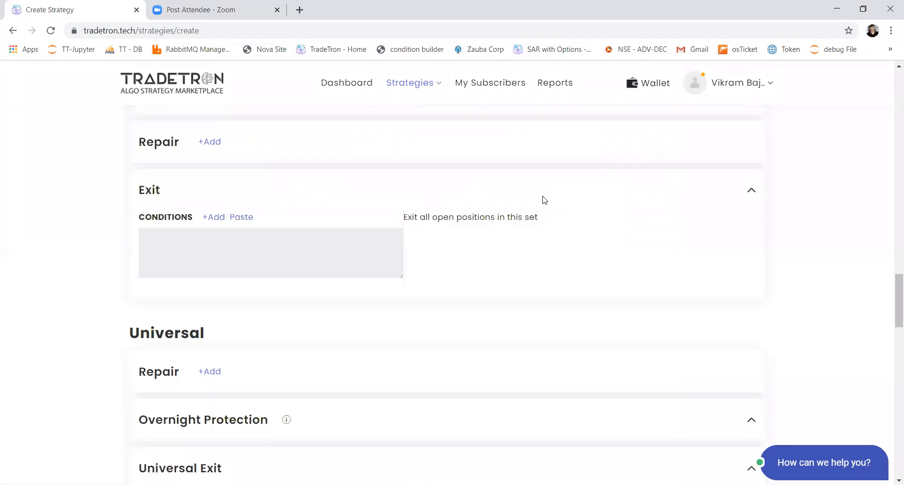
pyautogui.scroll(-3, 544, 199)
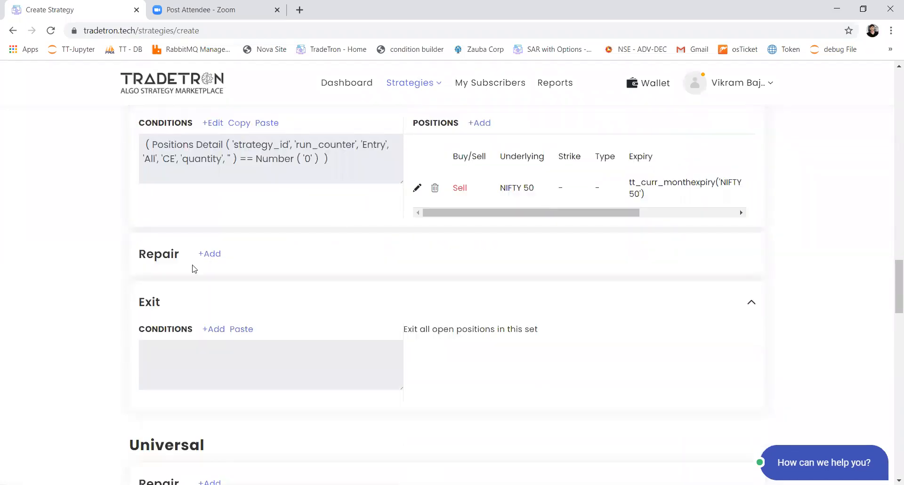
pyautogui.click(210, 253)
pyautogui.click(475, 281)
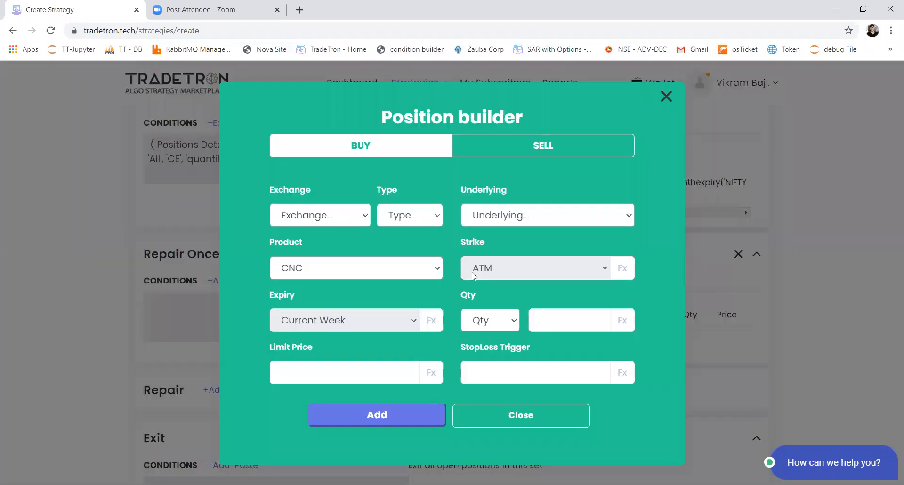
# Step: Set the repair position's exchange to NFO, type to Call and underlying to NIFTY 50
pyautogui.click(321, 215)
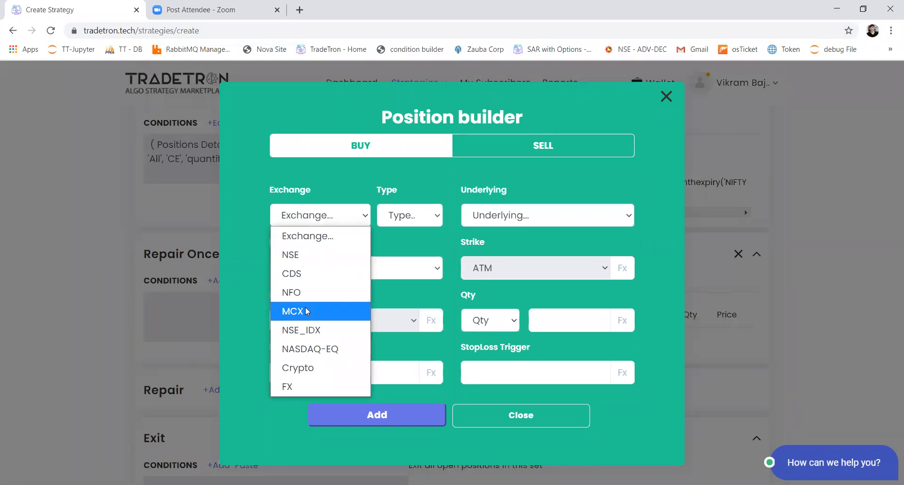
pyautogui.click(303, 292)
pyautogui.click(404, 222)
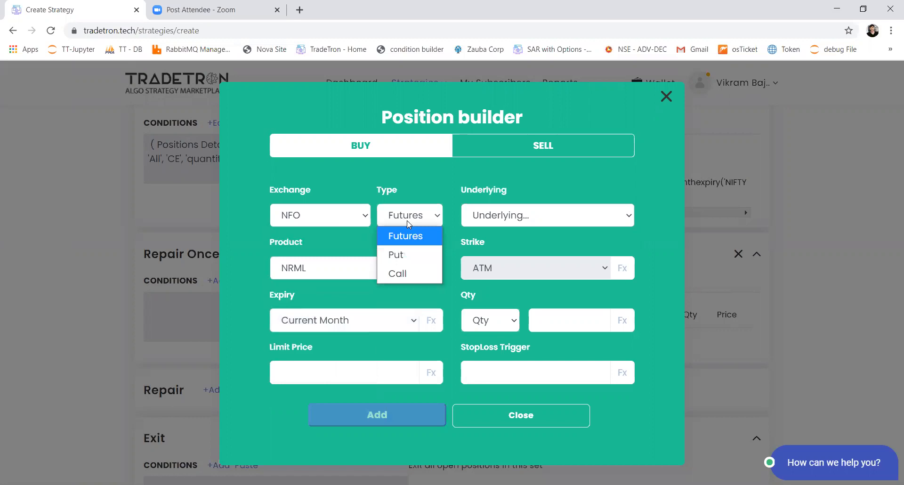
pyautogui.click(493, 221)
pyautogui.write('nifty')
pyautogui.press('Return')
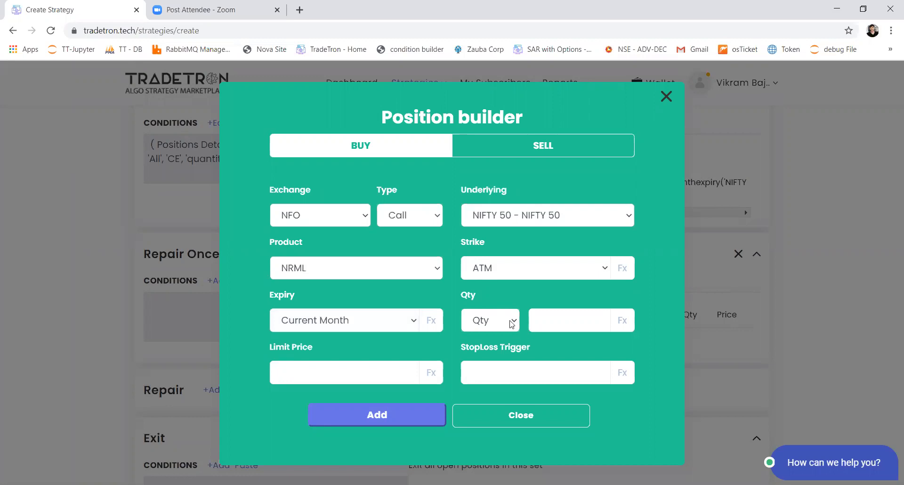
# Step: Open the formula builder for the position's Qty and add Net Quantity with Futures as the instrument
pyautogui.click(623, 320)
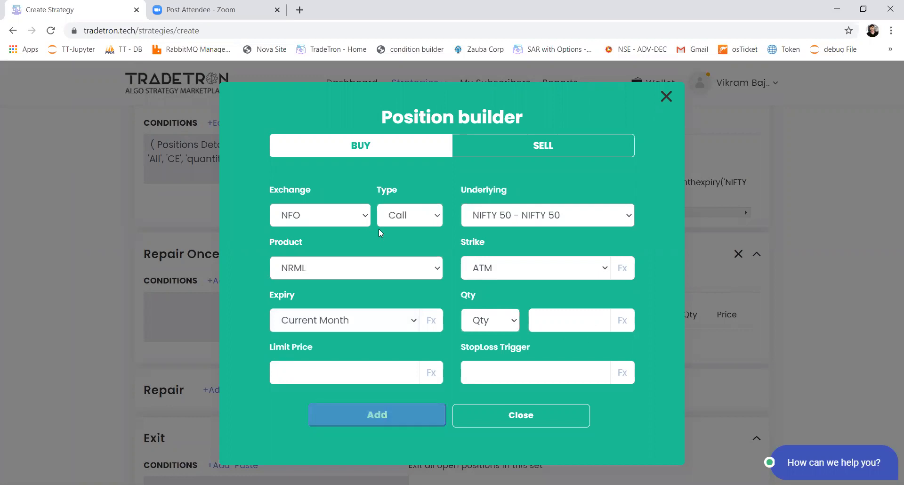
pyautogui.click(271, 178)
pyautogui.write('net')
pyautogui.press('Return')
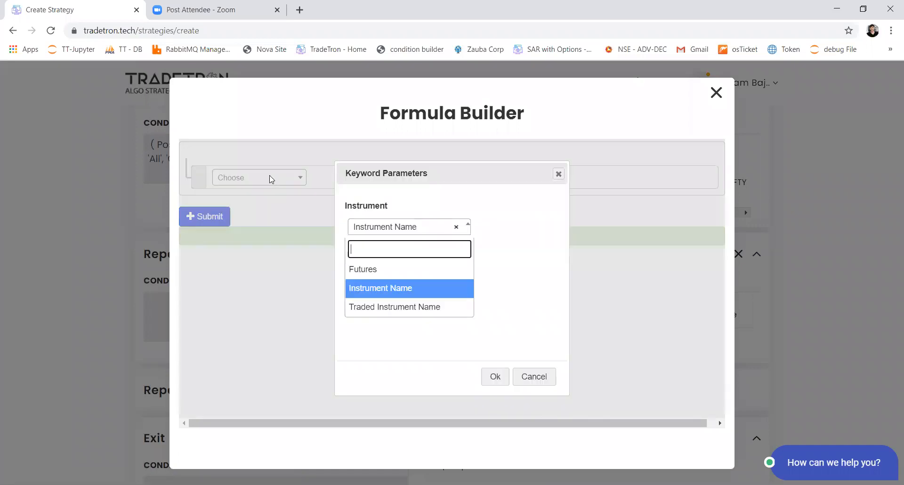
pyautogui.press('Up')
pyautogui.press('Return')
pyautogui.press('Tab')
pyautogui.press('Return')
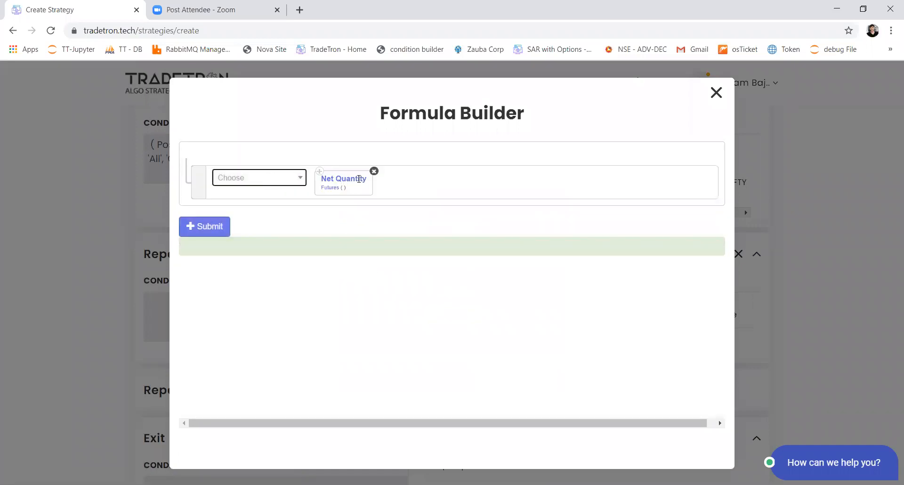
# Step: Set the underlying of the Futures keyword inside Net Quantity to NIFTY 50
pyautogui.click(337, 191)
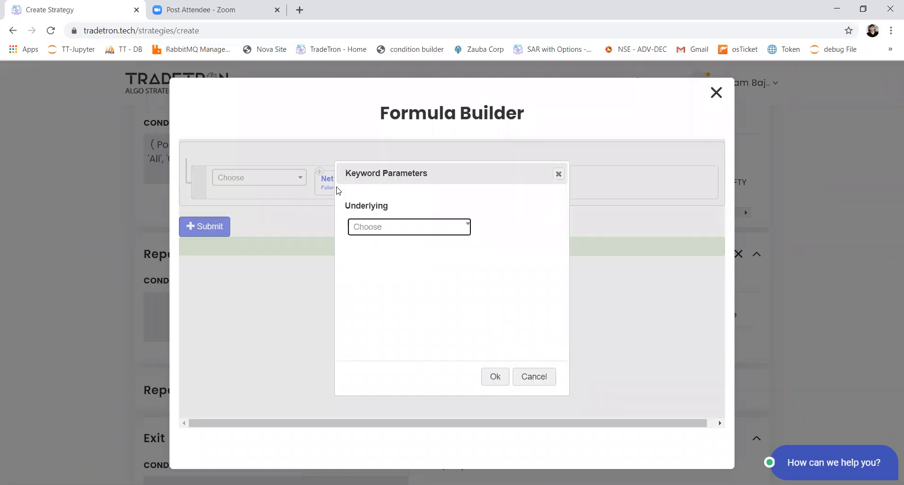
pyautogui.press('Return')
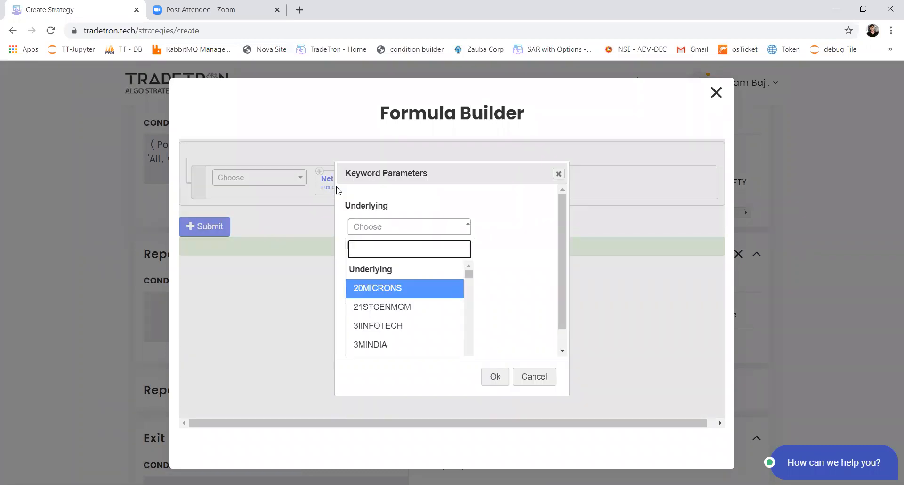
pyautogui.write('nifty 5')
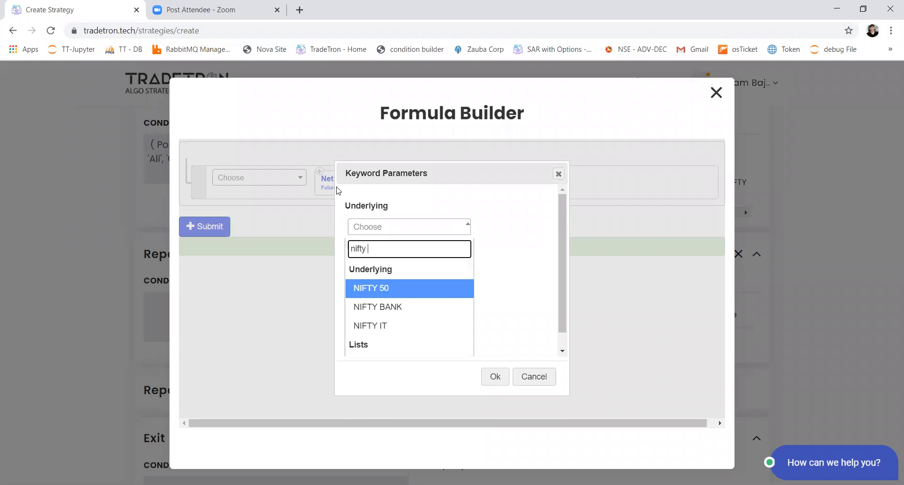
pyautogui.press('Return')
pyautogui.press('Return')
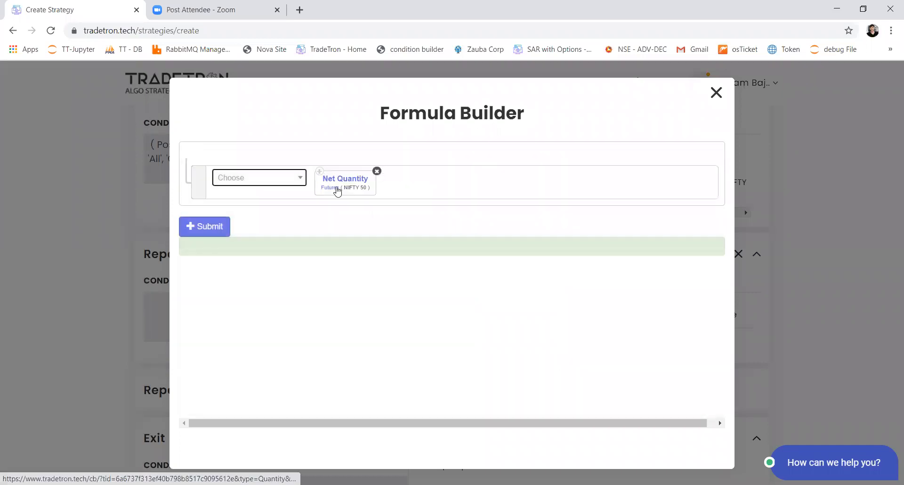
# Step: Divide the Net Quantity in the Qty formula by a Number of 2
pyautogui.press('Return')
pyautogui.write('/')
pyautogui.press('Return')
pyautogui.press('Return')
pyautogui.write('numb')
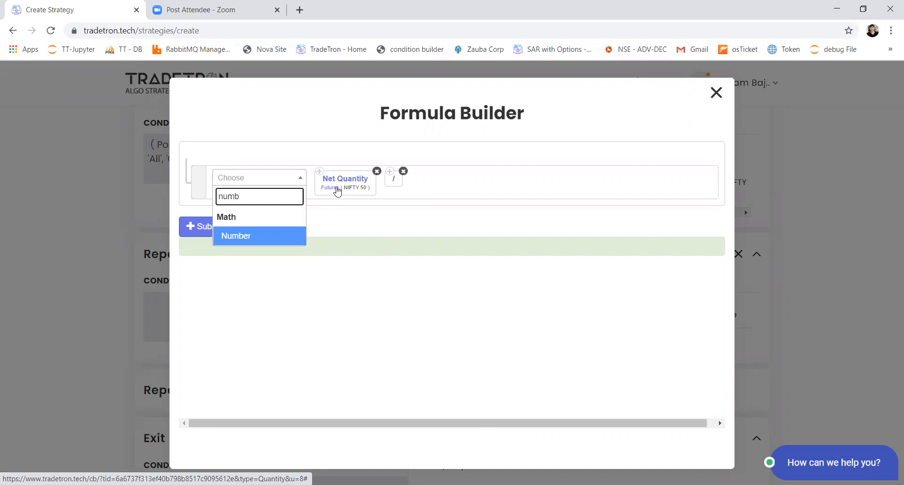
pyautogui.press('Return')
pyautogui.press('Delete')
pyautogui.write('2')
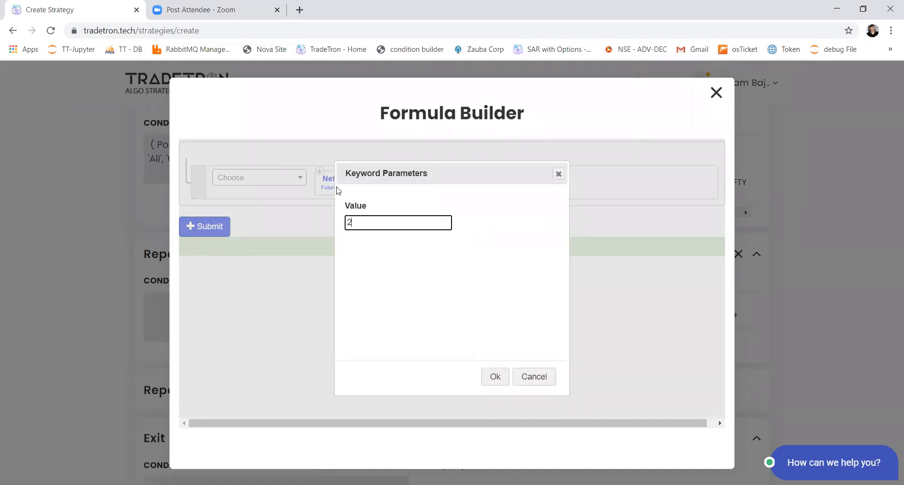
pyautogui.press('Return')
# Step: Extend the Qty formula with a further division by the Multiplier keyword
pyautogui.click(280, 186)
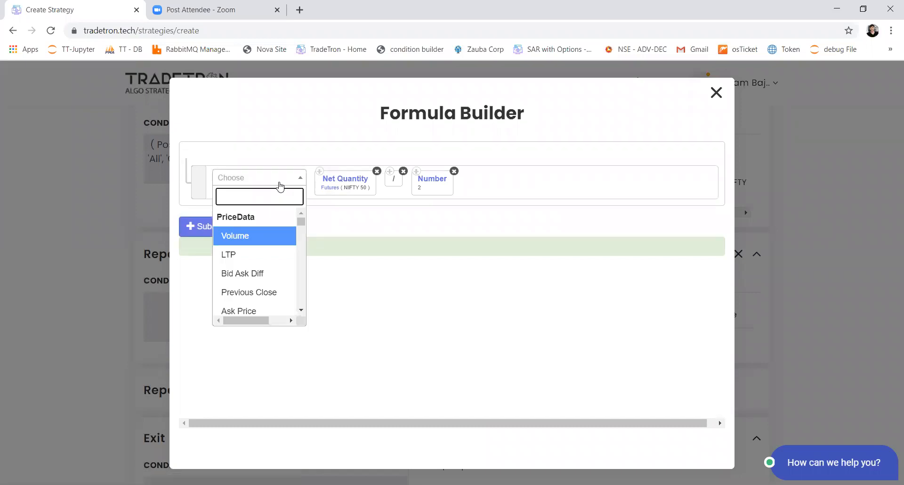
pyautogui.write('/')
pyautogui.press('Return')
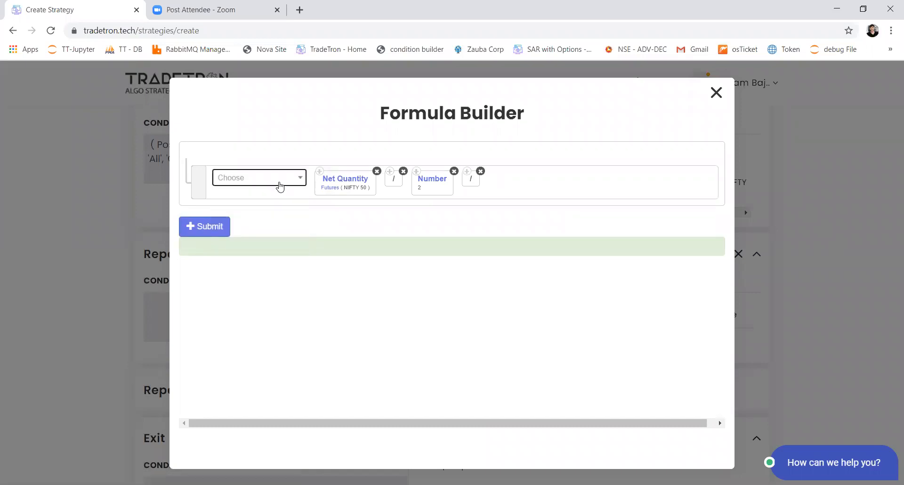
pyautogui.click(279, 186)
pyautogui.write('mub')
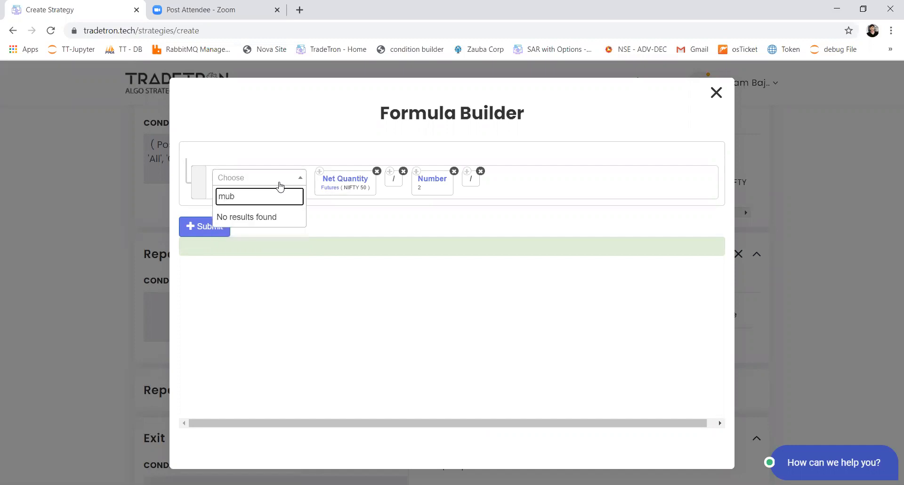
pyautogui.press('BackSpace')
pyautogui.press('Return')
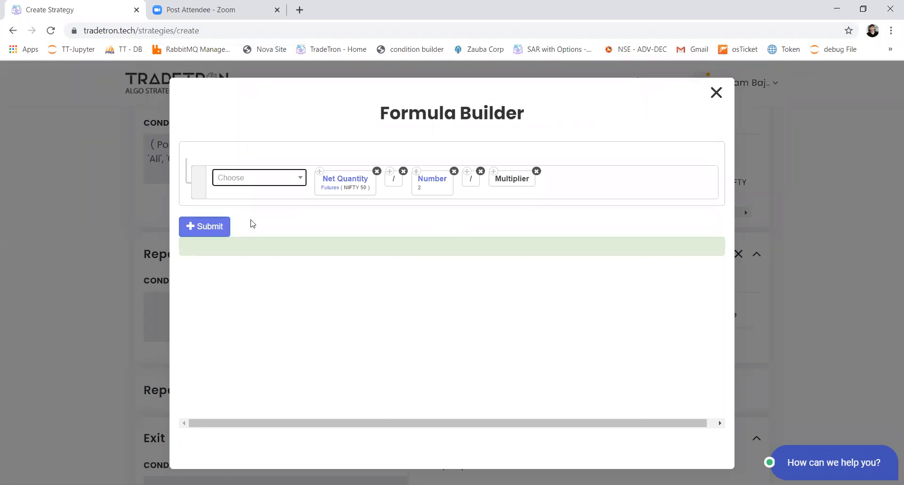
# Step: Submit the Qty formula and add the NIFTY 50 call buy position to the Repair Once block
pyautogui.click(222, 226)
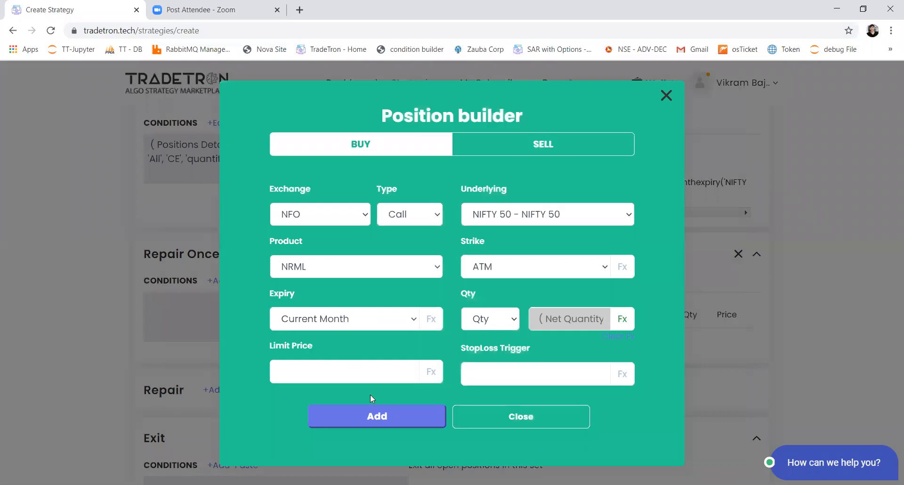
pyautogui.click(374, 414)
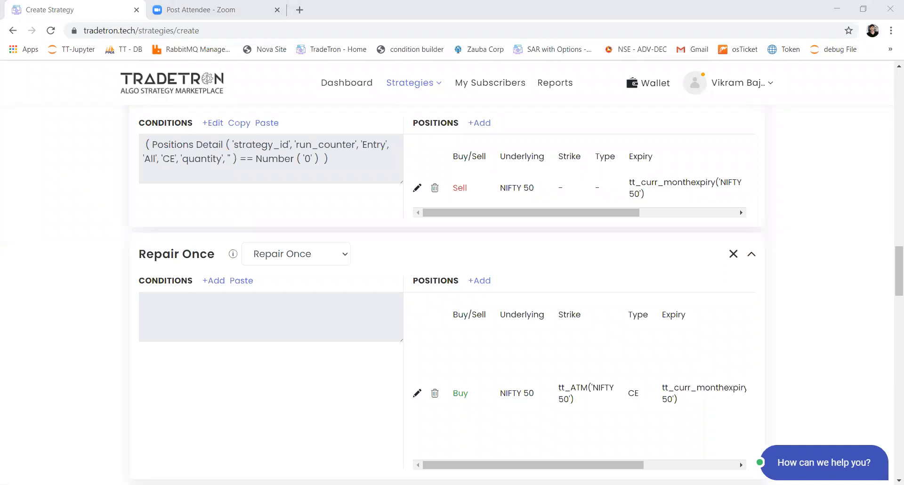
pyautogui.click(334, 257)
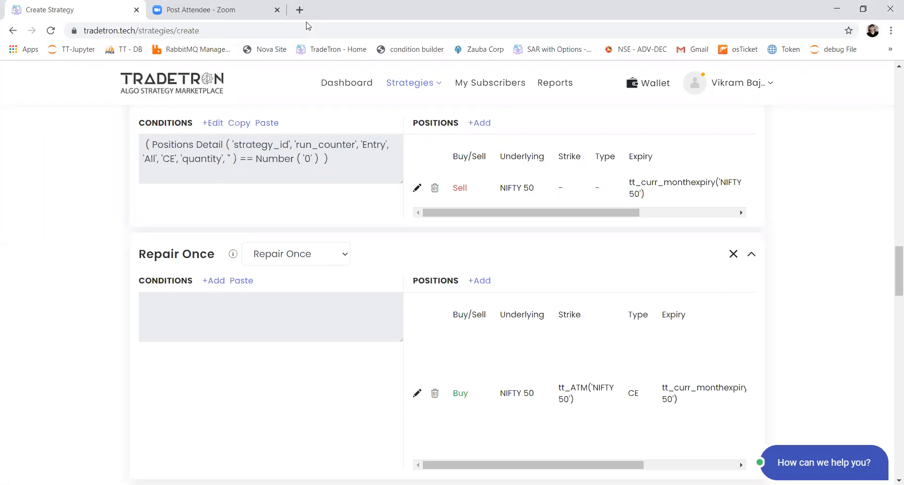
# Step: Open chartink.com in a new browser tab and view the daily candlestick chart of the ACC stock
pyautogui.click(299, 9)
pyautogui.click(292, 29)
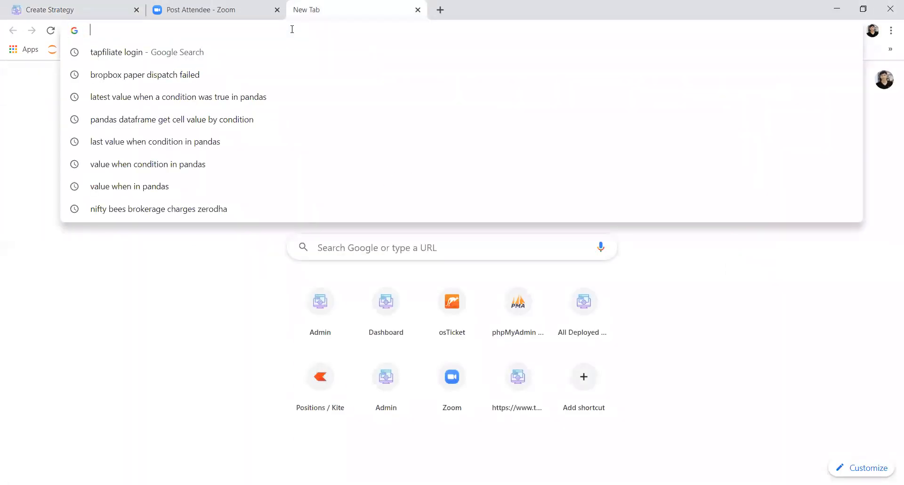
pyautogui.write('chartink.com')
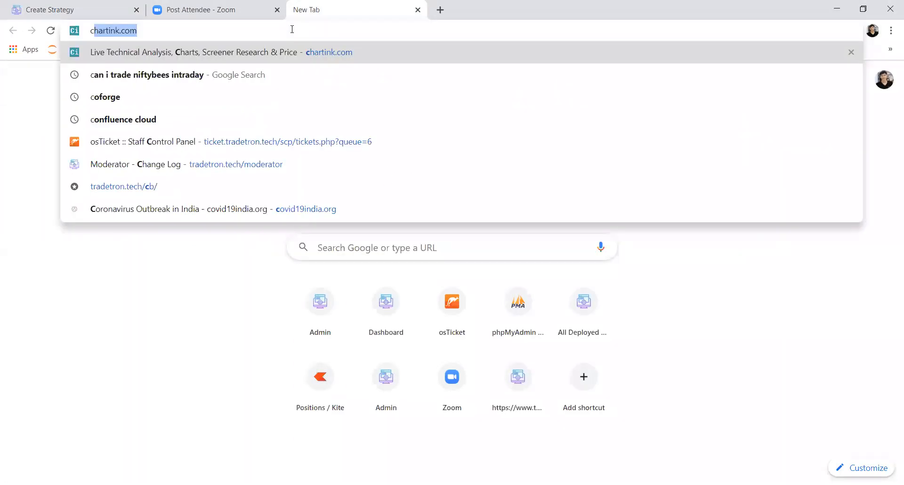
pyautogui.press('Return')
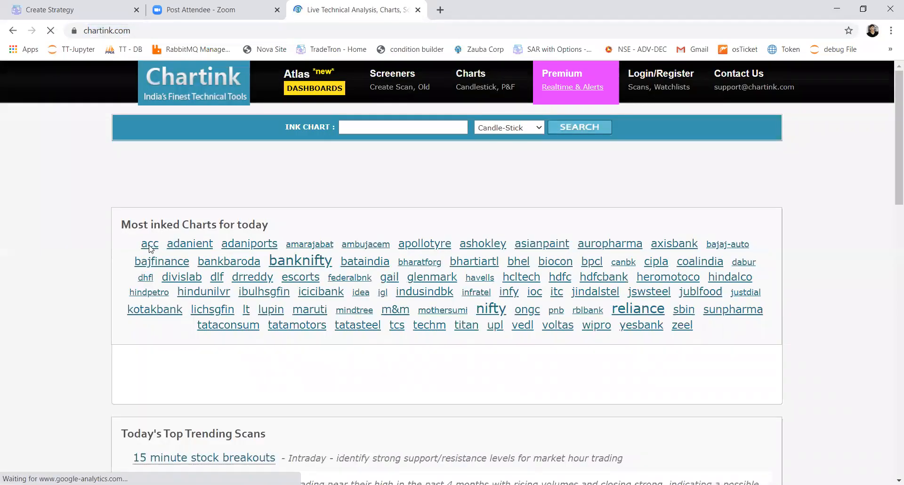
pyautogui.click(150, 247)
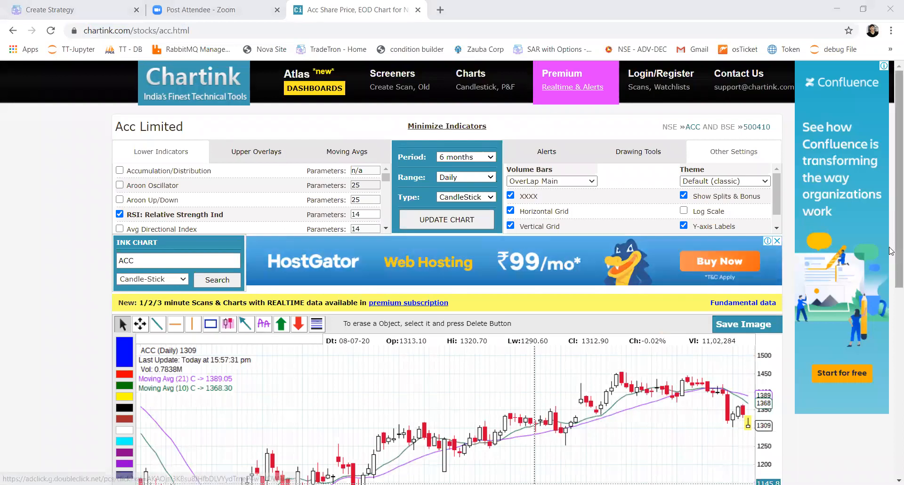
pyautogui.scroll(-3, 800, 267)
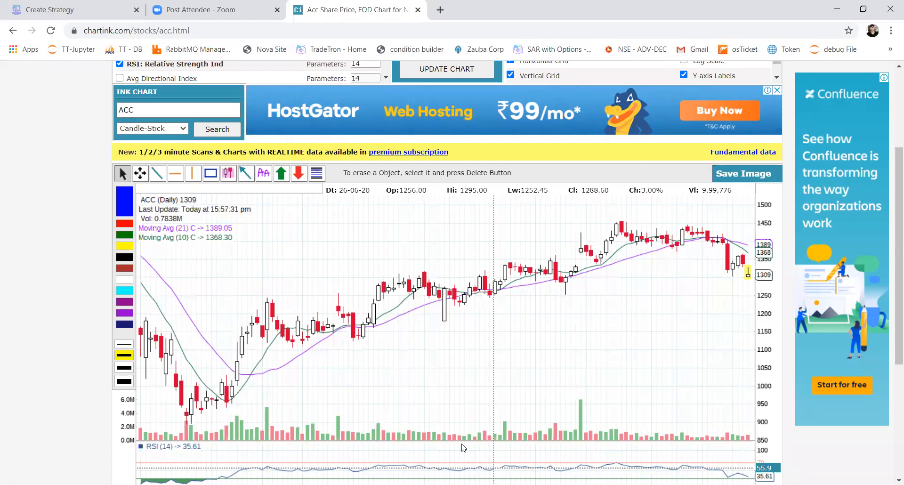
# Step: Return to the Create Strategy page and examine the conditions and positions of the Repair Once section
pyautogui.hotkey('alt', 'Tab')
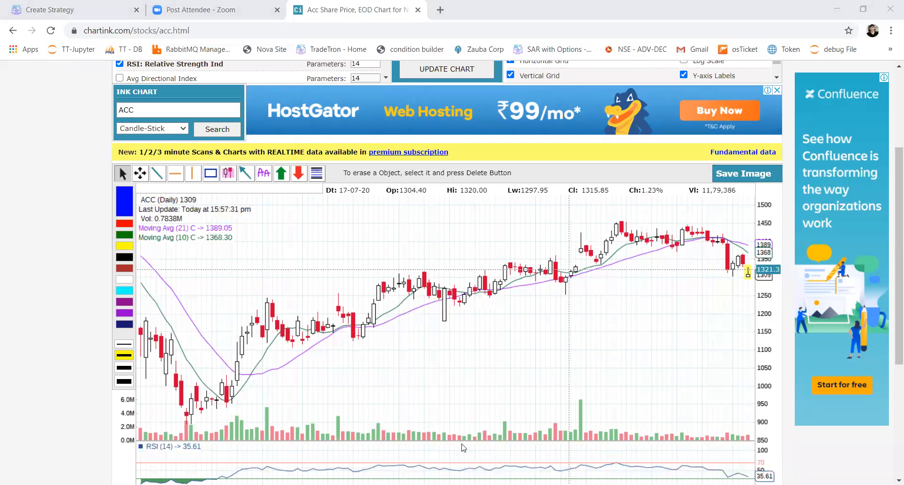
pyautogui.click(96, 9)
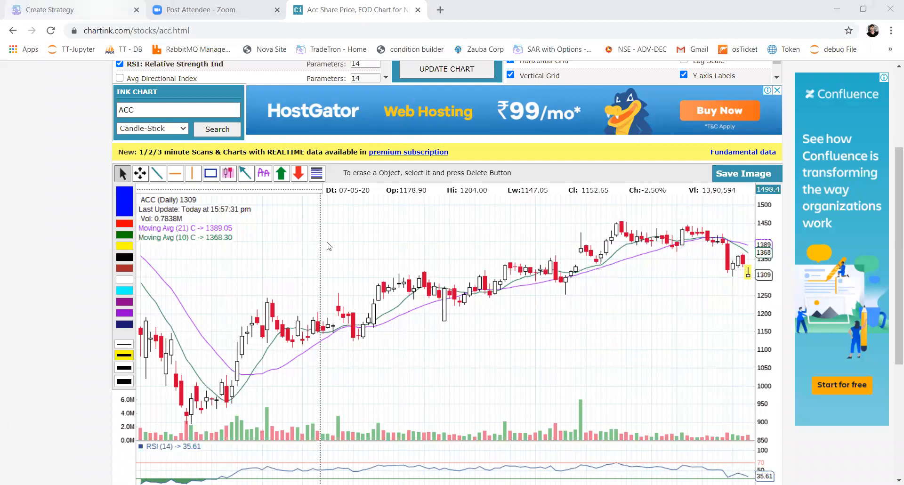
pyautogui.hotkey('alt', 'Tab')
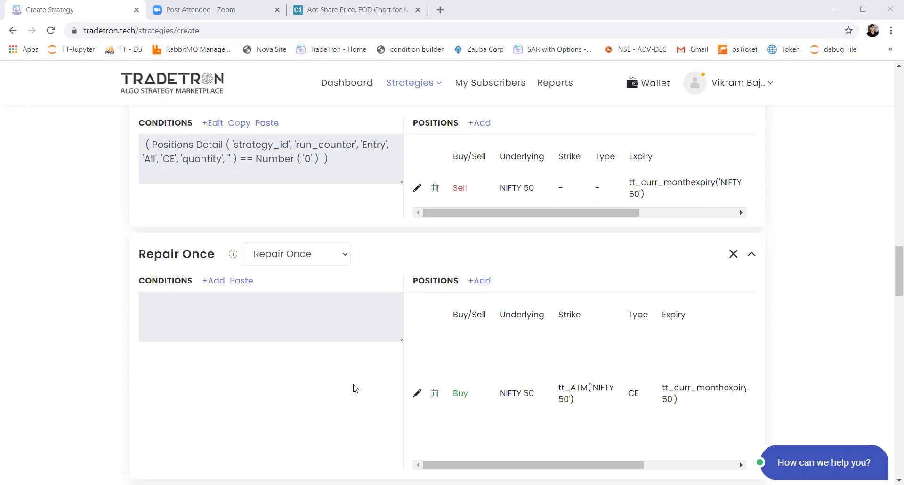
pyautogui.scroll(-3, 448, 172)
pyautogui.scroll(1, 448, 170)
pyautogui.scroll(1, 447, 170)
pyautogui.moveTo(154, 210); pyautogui.dragTo(252, 216)
pyautogui.click(433, 236)
pyautogui.moveTo(459, 236); pyautogui.dragTo(418, 237)
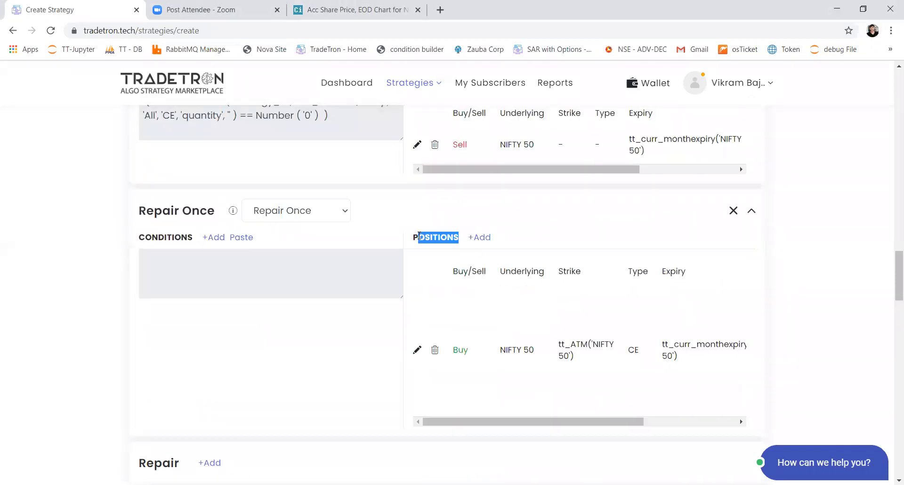
# Step: Examine the strategy set's Exit section and its note about exiting all open positions
pyautogui.scroll(-7, 362, 307)
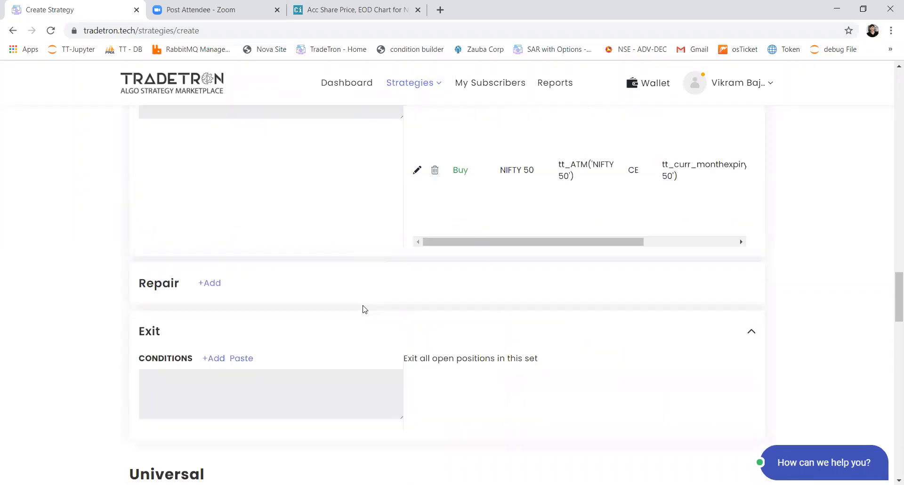
pyautogui.scroll(2, 362, 306)
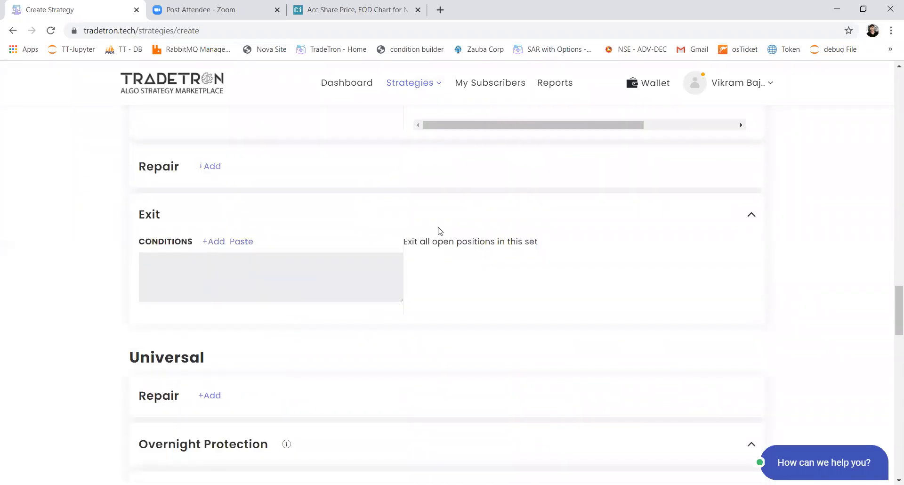
pyautogui.moveTo(433, 221); pyautogui.dragTo(418, 244)
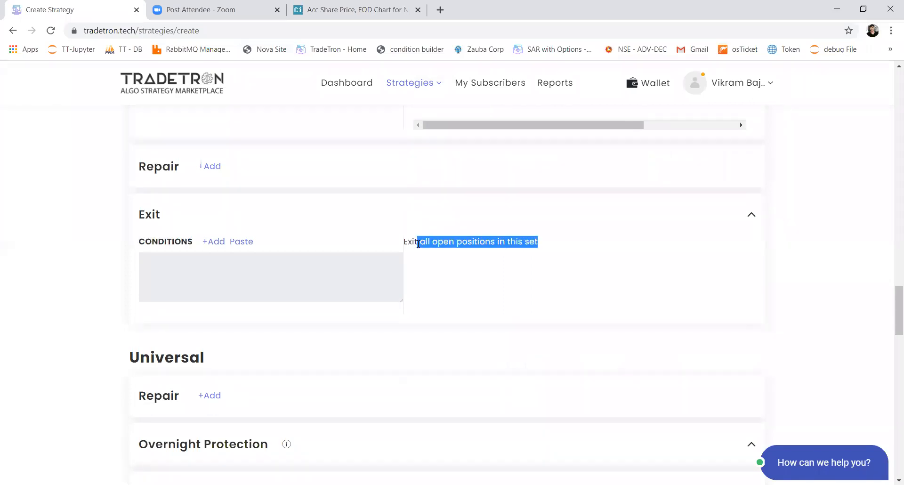
pyautogui.moveTo(171, 215); pyautogui.dragTo(144, 217)
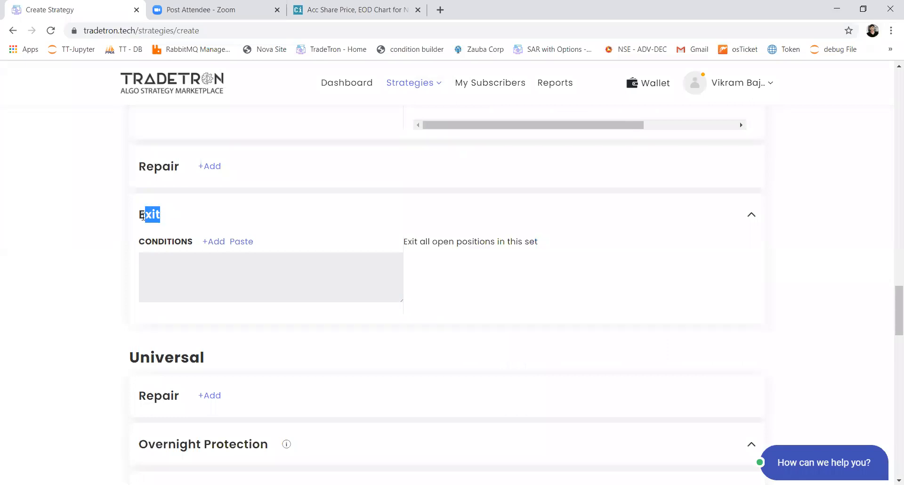
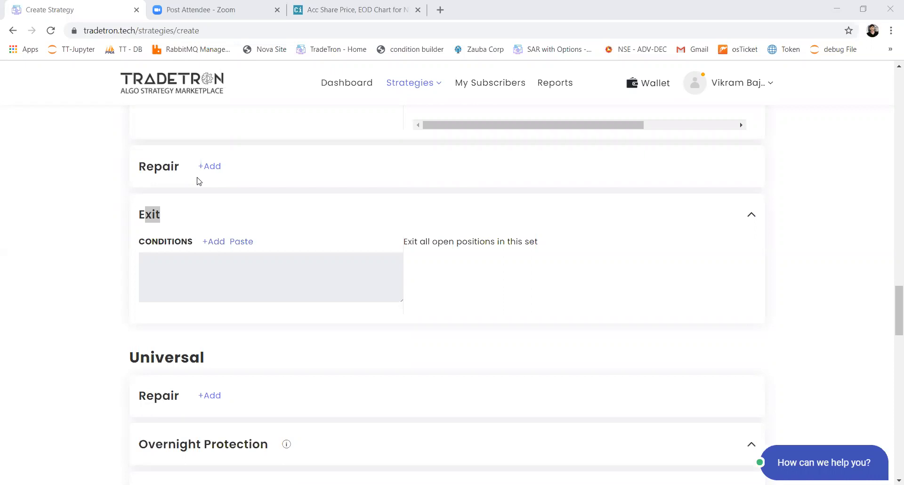
# Step: Enter the address questionnaire.tradetron.tech in a new browser tab without loading the page
pyautogui.click(440, 9)
pyautogui.write('qu')
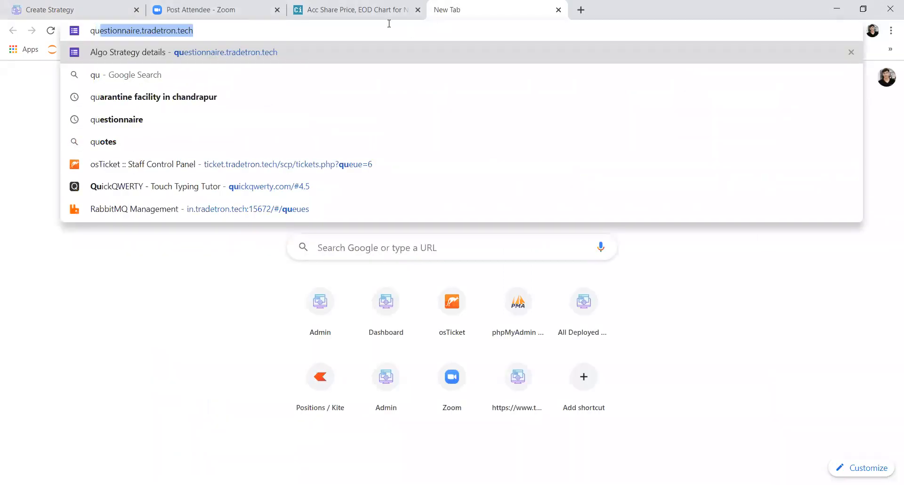
pyautogui.press('Right')
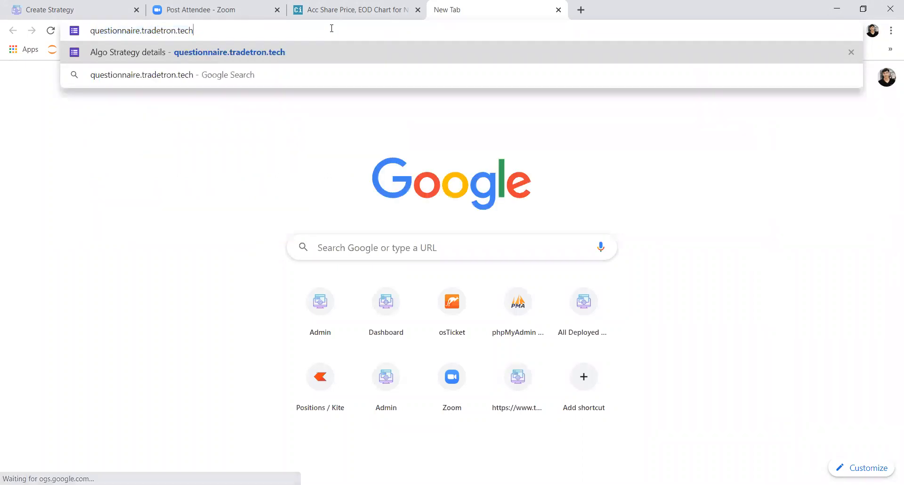
pyautogui.hotkey('ctrl', 'a')
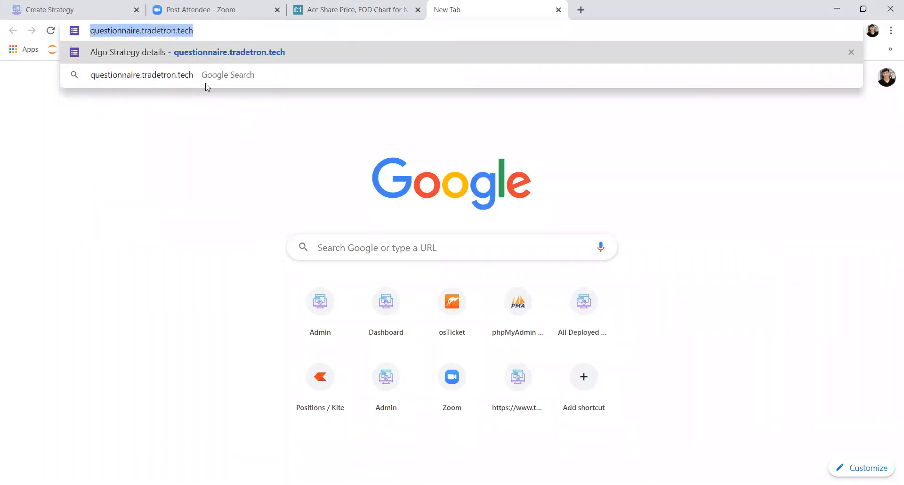
pyautogui.hotkey('alt', 'Tab')
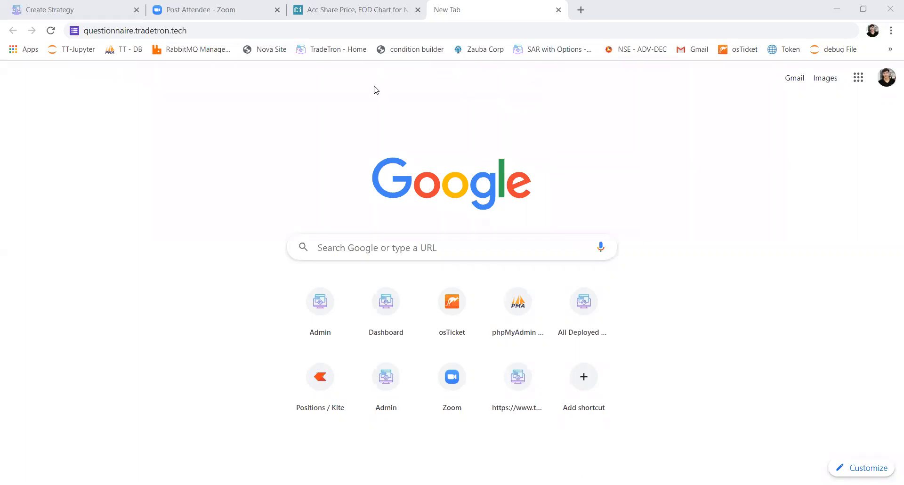
# Step: Back on the Create Strategy page, edit Set 2's entry condition and remove its Number, == and Positions Detail elements
pyautogui.click(93, 8)
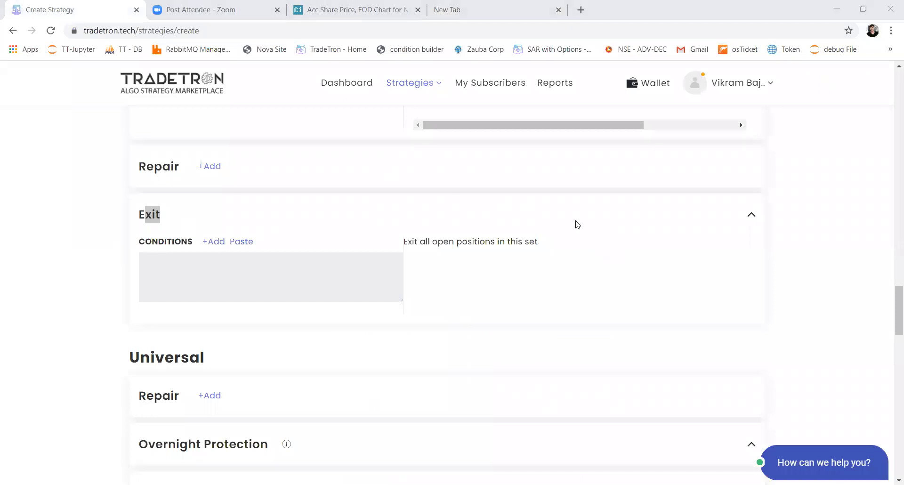
pyautogui.moveTo(891, 308); pyautogui.dragTo(889, 207)
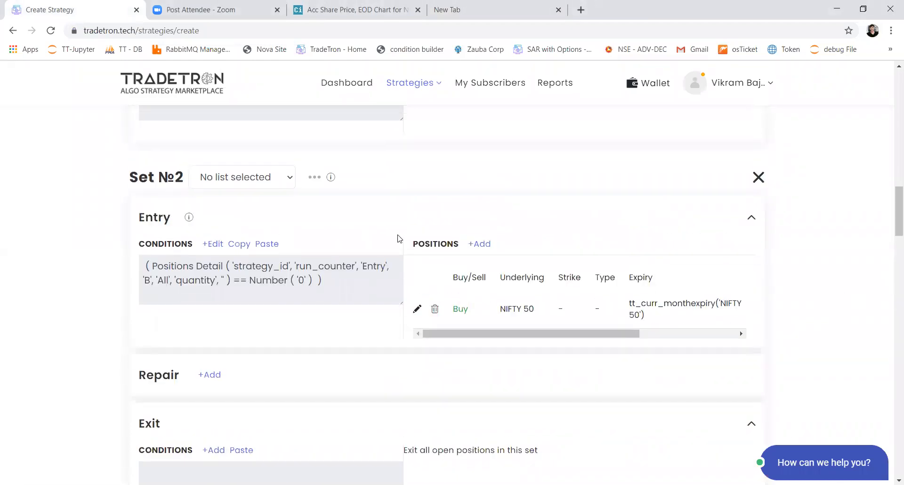
pyautogui.click(211, 245)
pyautogui.click(512, 186)
pyautogui.click(462, 186)
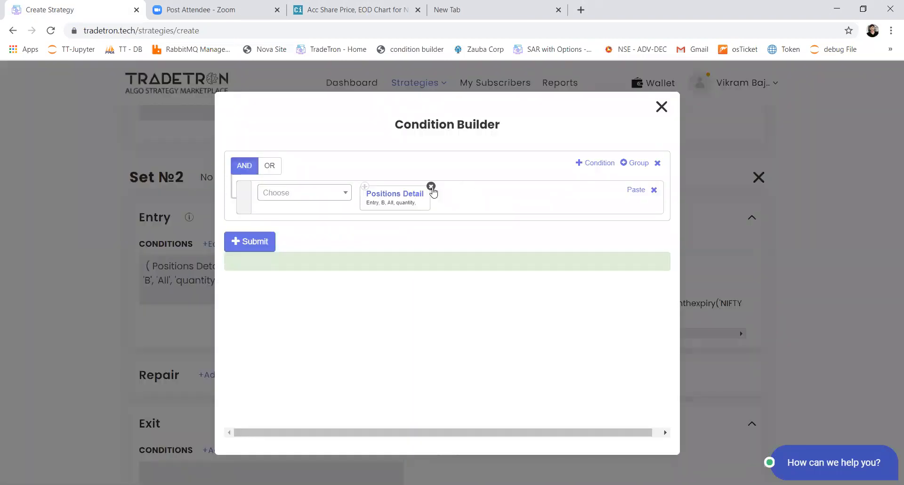
pyautogui.click(430, 186)
# Step: Add the Position keyword to the empty condition, using the SMA series with its default parameters and position 0
pyautogui.click(320, 195)
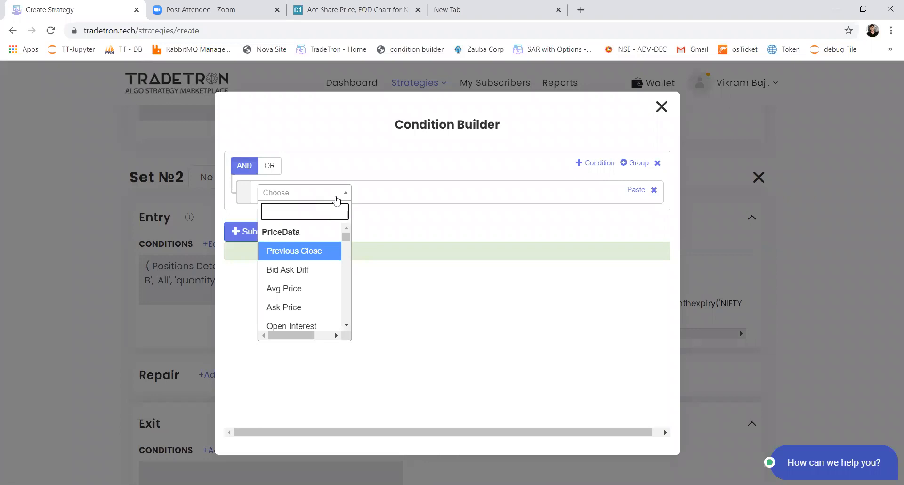
pyautogui.write('pos')
pyautogui.press('Return')
pyautogui.press('Down')
pyautogui.write('sma')
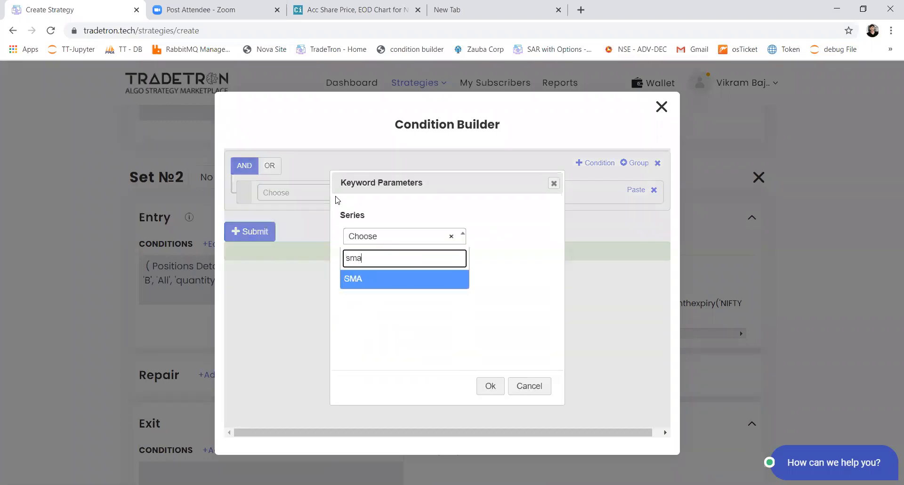
pyautogui.press('Return')
pyautogui.press('Tab')
pyautogui.press('Tab')
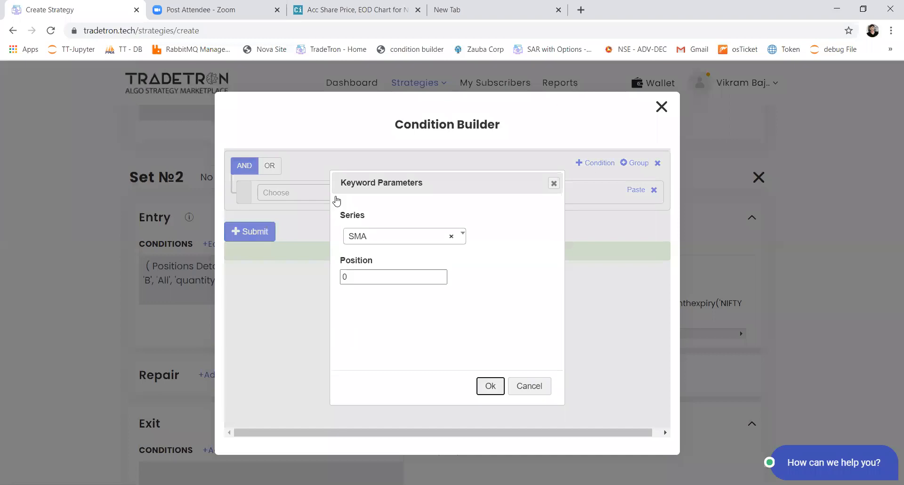
pyautogui.press('Return')
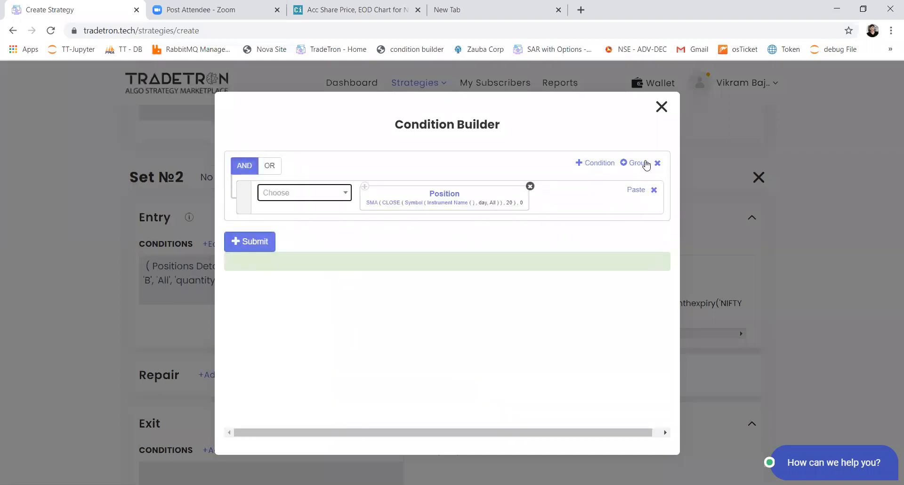
# Step: Add a nested group with two condition rows and insert the Time keyword for the NSE exchange in the first row
pyautogui.click(646, 164)
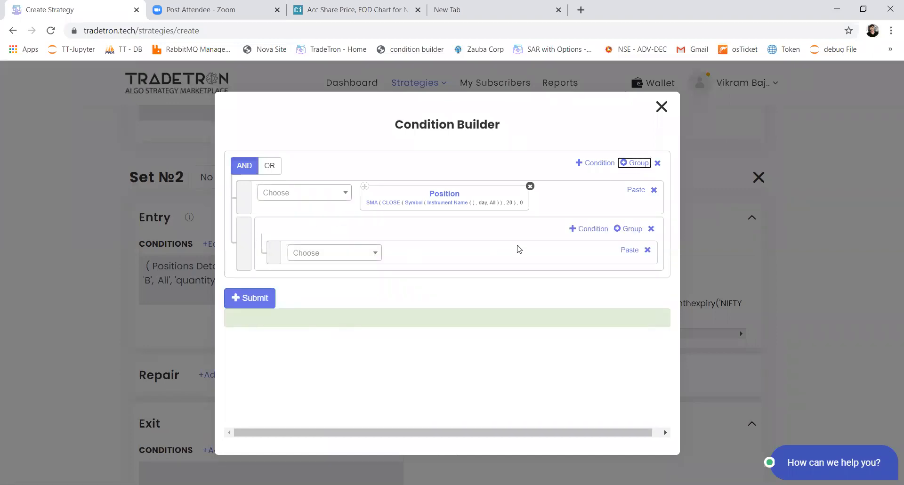
pyautogui.click(573, 231)
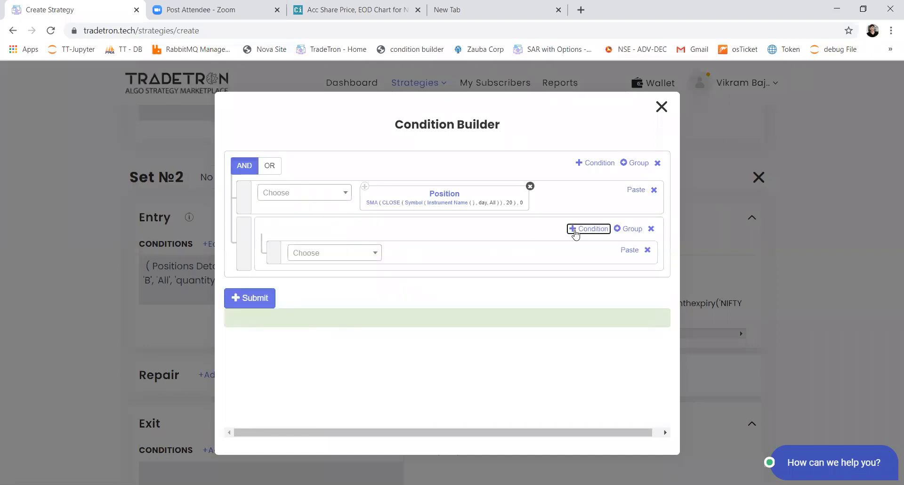
pyautogui.click(306, 258)
pyautogui.write('tim')
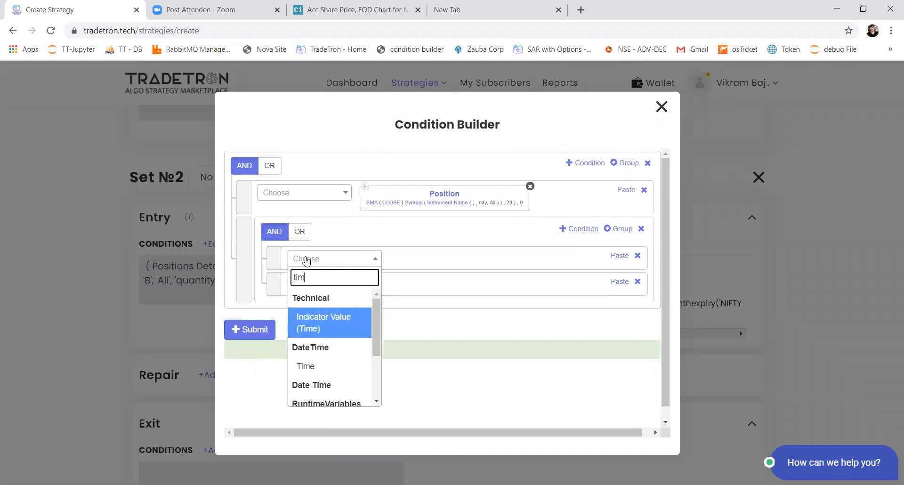
pyautogui.press('Down')
pyautogui.press('Return')
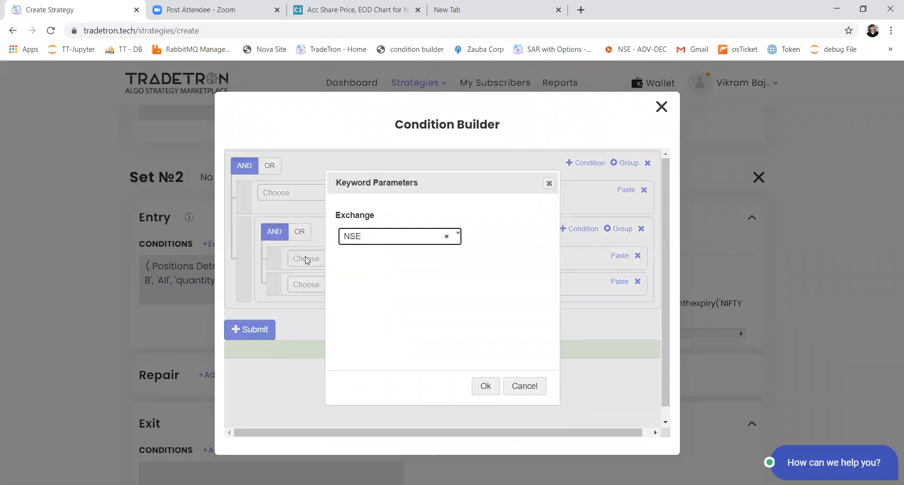
pyautogui.press('Return')
# Step: Complete the Time condition with the < operator and the number 1000
pyautogui.click(307, 260)
pyautogui.write('<')
pyautogui.press('Return')
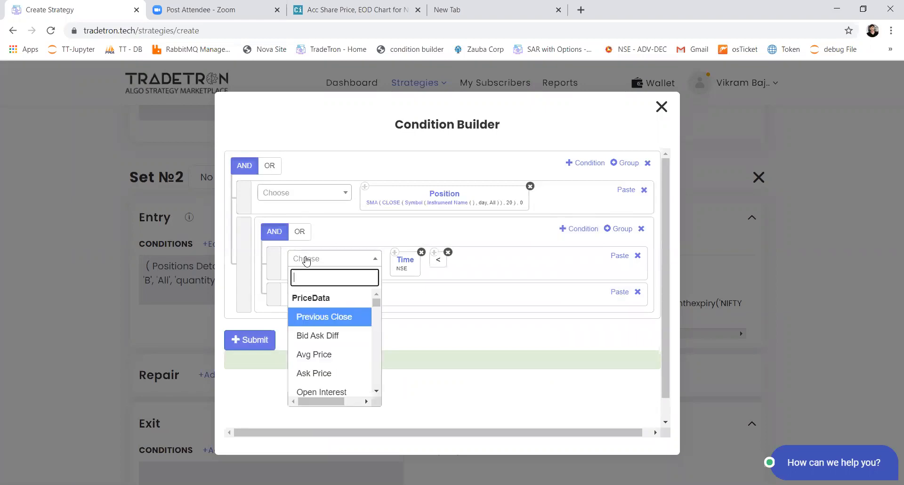
pyautogui.write('num')
pyautogui.press('Return')
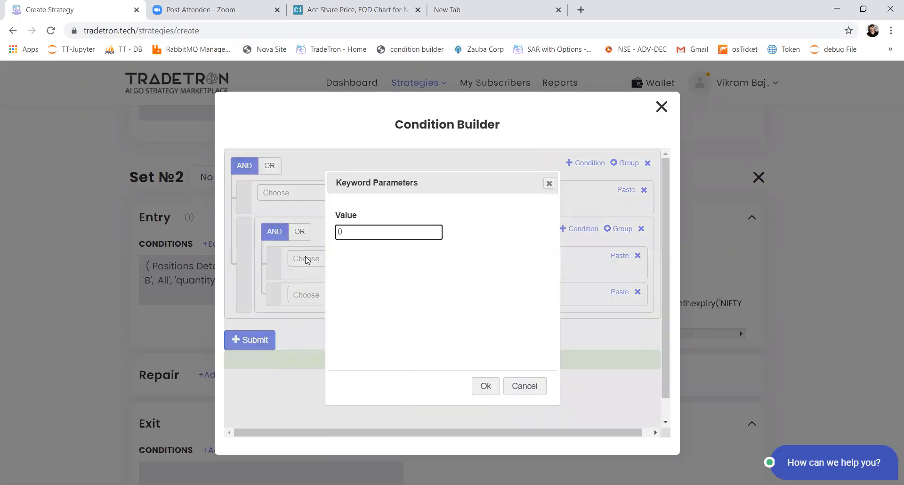
pyautogui.write('100')
pyautogui.press('Return')
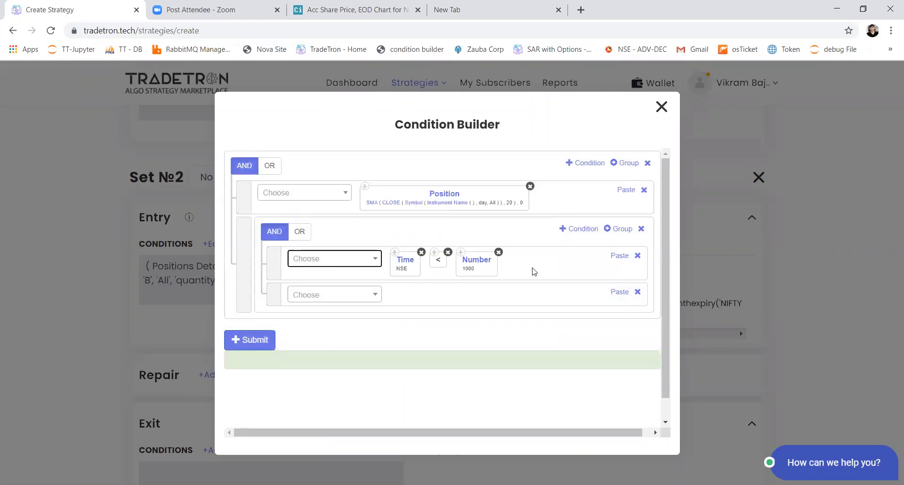
# Step: Insert the Change% keyword for the default Instrument Name in the nested group's second condition row
pyautogui.click(324, 296)
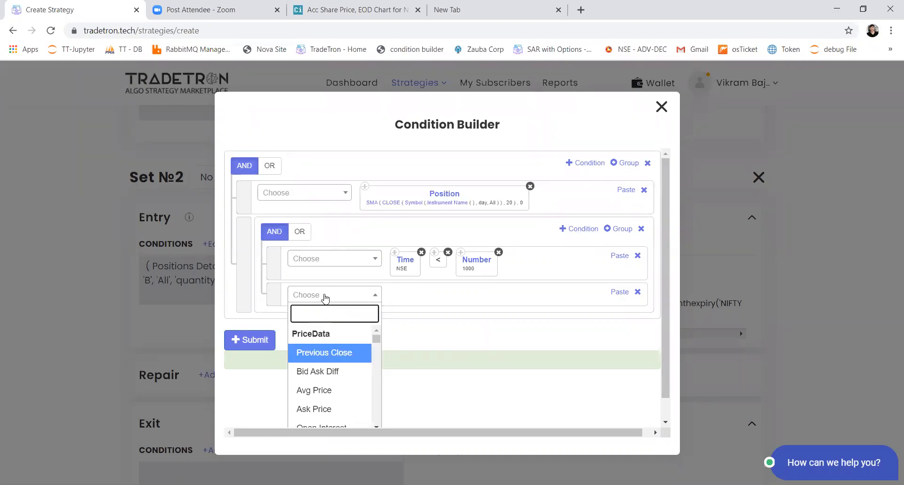
pyautogui.write('%c')
pyautogui.press('BackSpace')
pyautogui.press('Return')
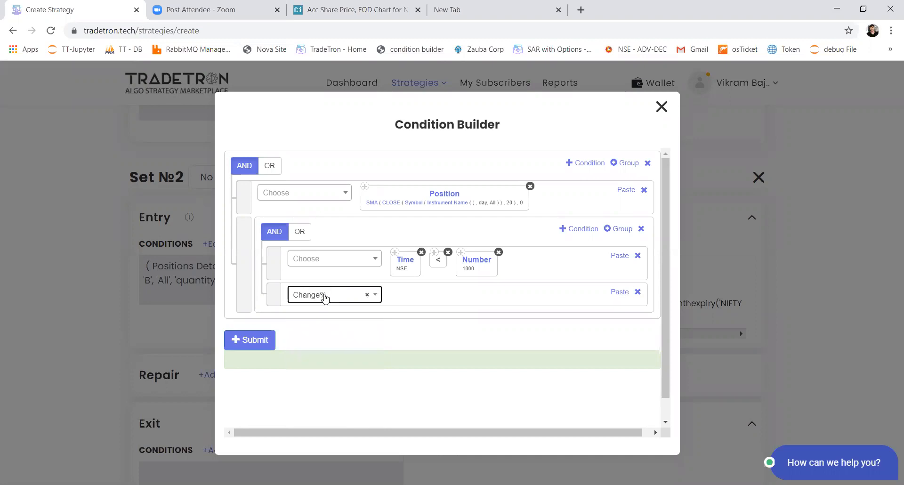
pyautogui.press('Return')
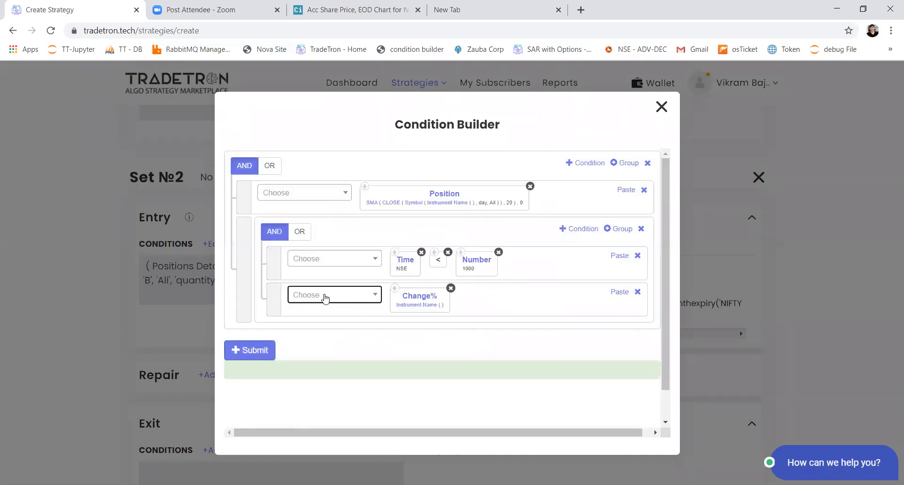
# Step: Complete the Change% condition in the nested group with the > operator and the number 1
pyautogui.click(325, 295)
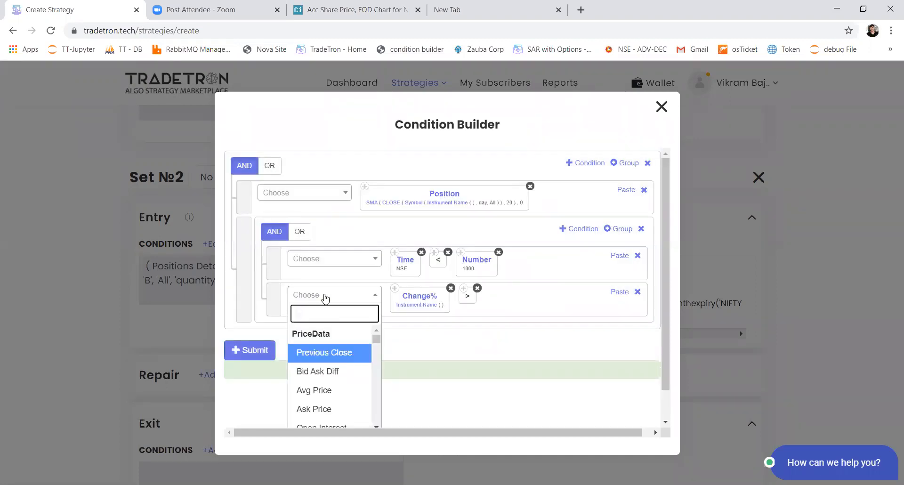
pyautogui.write('number')
pyautogui.press('Return')
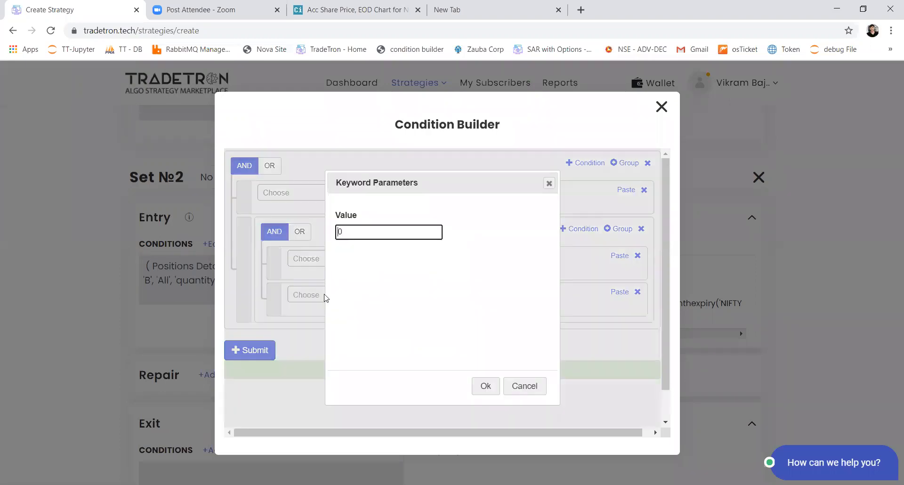
pyautogui.press('BackSpace')
pyautogui.write('1')
pyautogui.press('Tab')
pyautogui.press('Return')
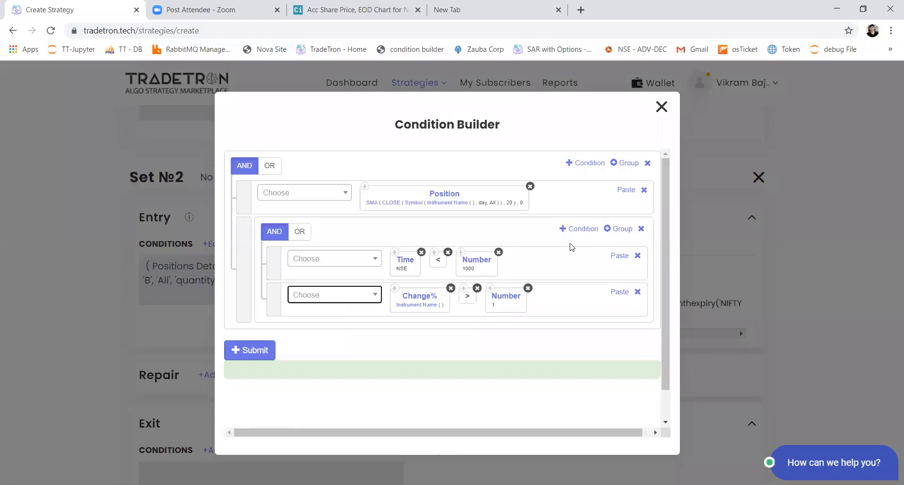
# Step: Switch the nested group to OR and add a row holding a copy of the Change% keyword followed by the < operator
pyautogui.click(585, 230)
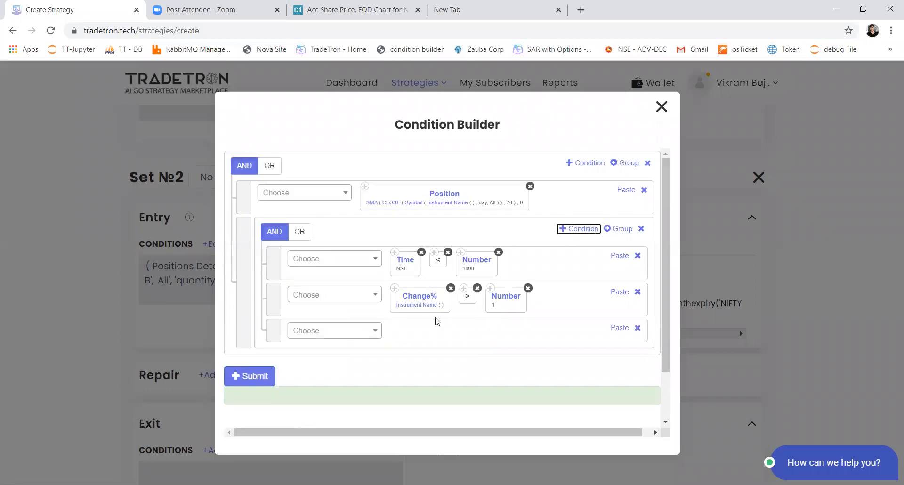
pyautogui.click(299, 231)
pyautogui.click(395, 288)
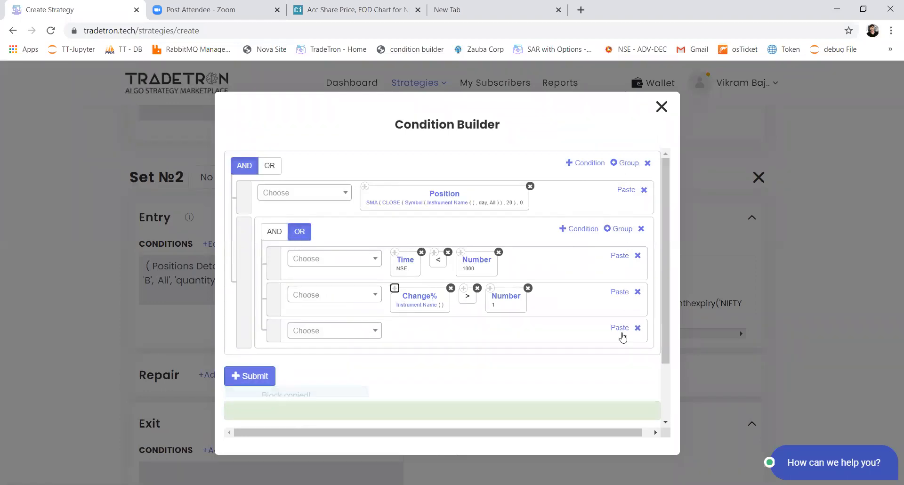
pyautogui.click(621, 328)
pyautogui.click(359, 330)
pyautogui.write('<')
pyautogui.press('Return')
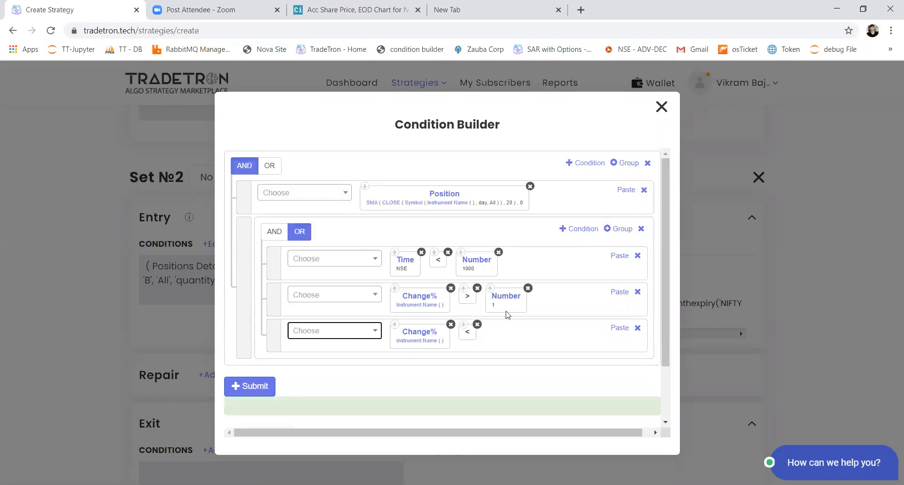
# Step: Copy the Number block from the row above into the new Change% row and set its value to -1
pyautogui.click(490, 288)
pyautogui.click(620, 328)
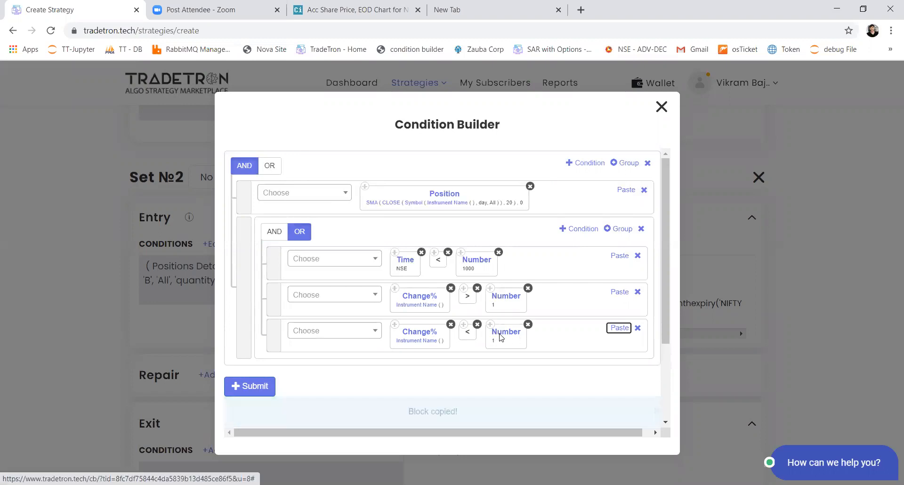
pyautogui.click(500, 336)
pyautogui.write('-1')
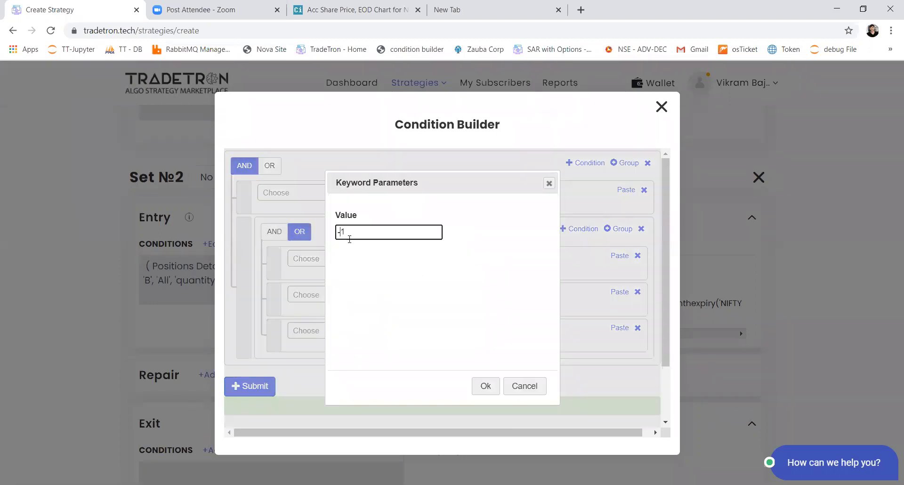
pyautogui.click(486, 390)
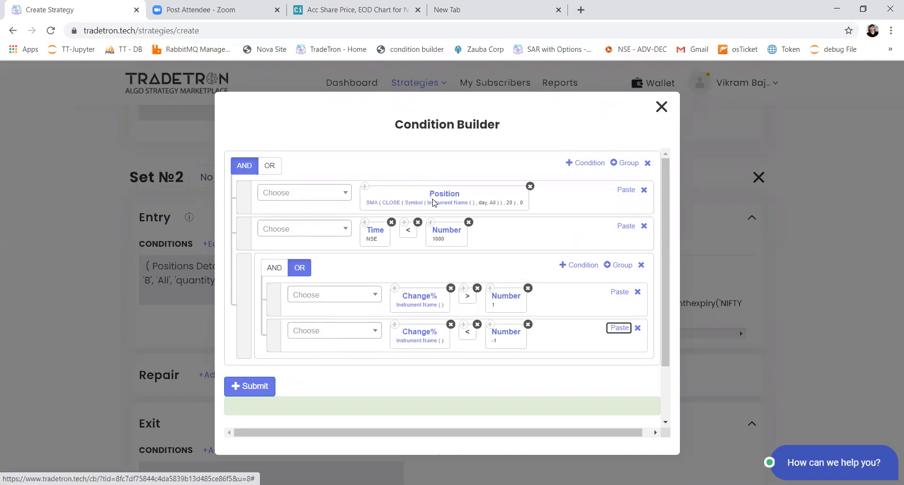
# Step: Add a second group to the top level and build Time > 1000 in its row, reusing the existing Time and Number blocks
pyautogui.click(623, 163)
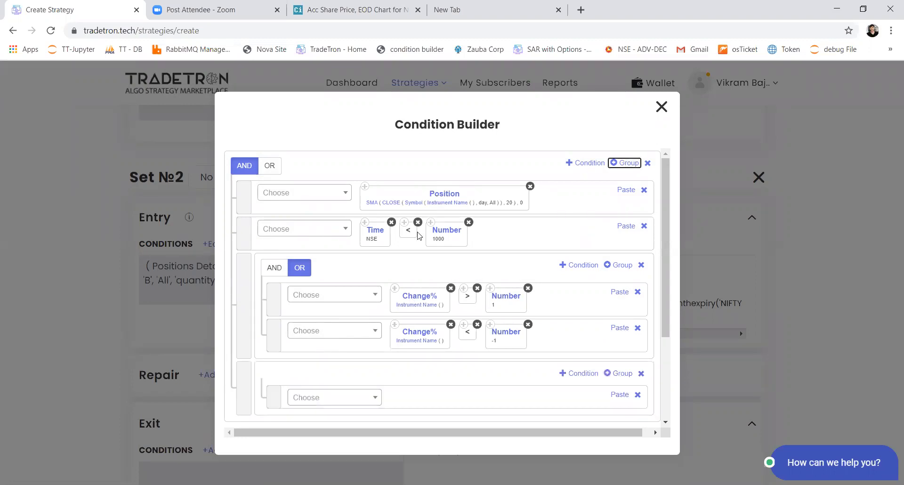
pyautogui.click(364, 222)
pyautogui.click(617, 398)
pyautogui.click(353, 397)
pyautogui.write('>')
pyautogui.press('Return')
pyautogui.click(430, 223)
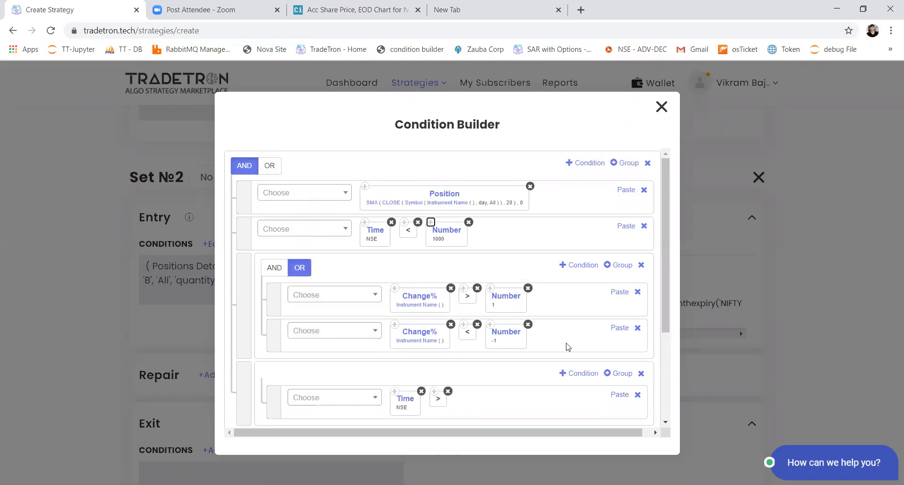
pyautogui.click(618, 394)
# Step: Add another condition row to the second group and copy the SMA Position block into it
pyautogui.click(579, 373)
pyautogui.scroll(-1, 561, 342)
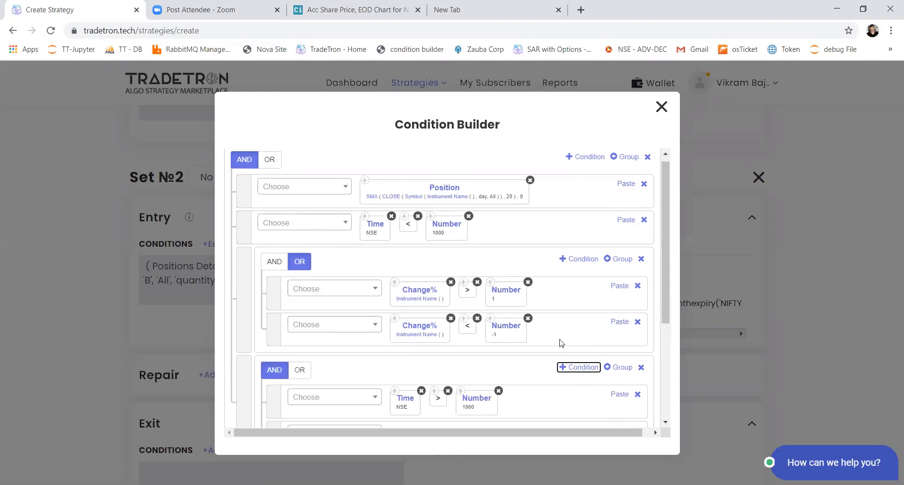
pyautogui.scroll(-2, 561, 343)
pyautogui.scroll(5, 560, 344)
pyautogui.click(365, 188)
pyautogui.scroll(-10, 400, 305)
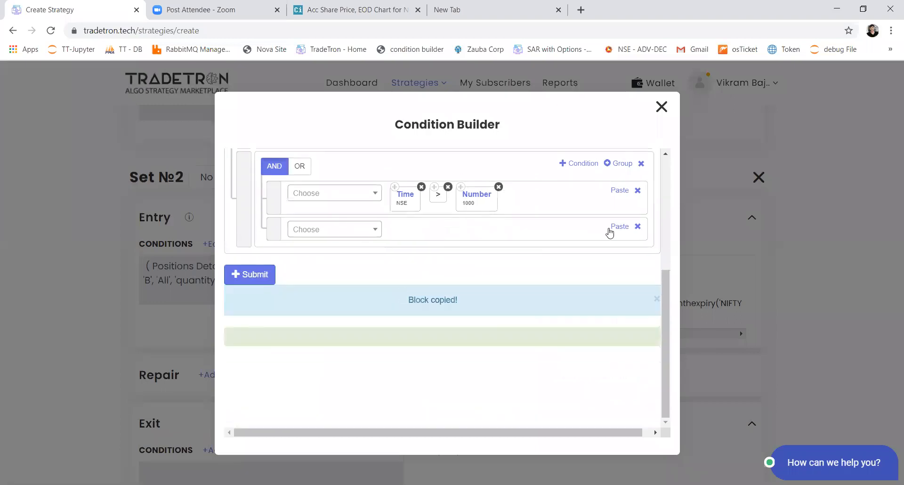
pyautogui.click(618, 226)
pyautogui.scroll(3, 463, 292)
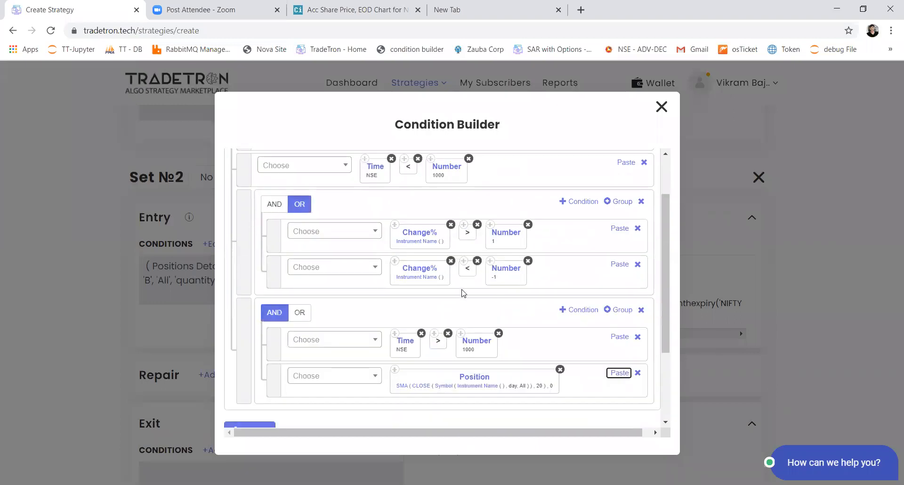
pyautogui.scroll(1, 463, 293)
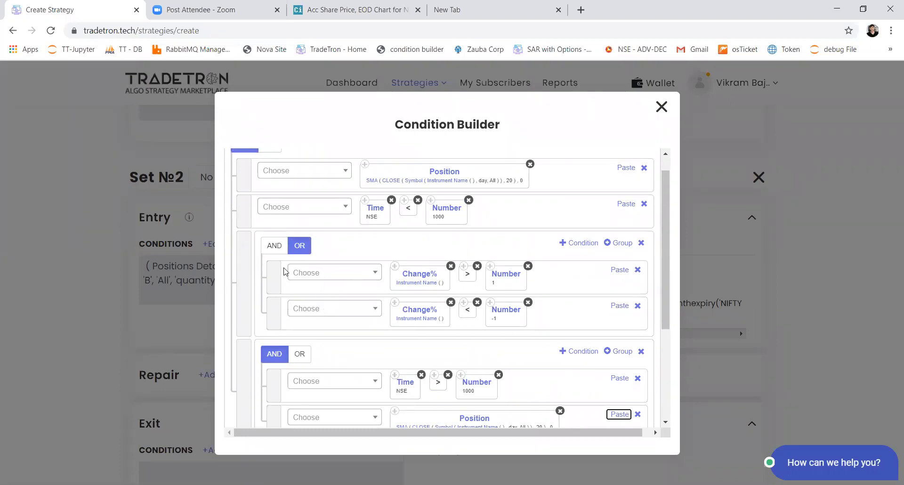
# Step: Remove Change% from the OR group's first row and insert the Position keyword with the CLOSE series at position 0
pyautogui.moveTo(256, 267); pyautogui.dragTo(255, 267)
pyautogui.click(451, 266)
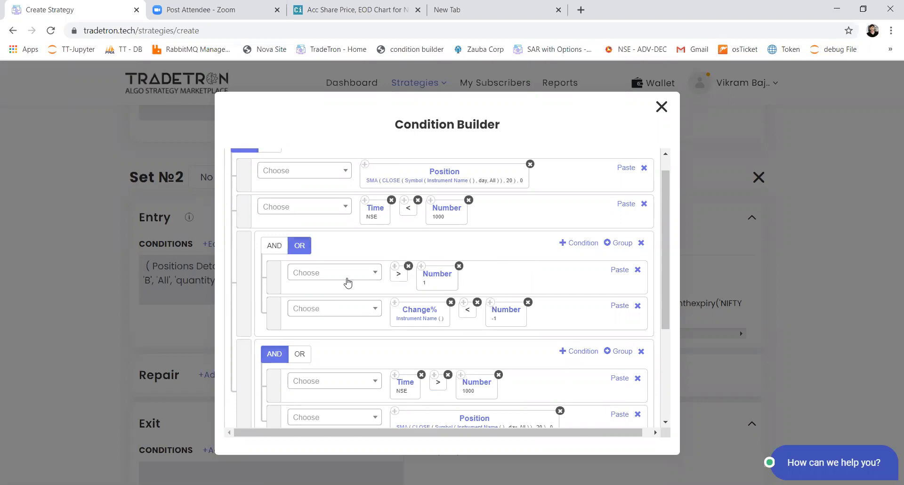
pyautogui.click(347, 278)
pyautogui.write('po')
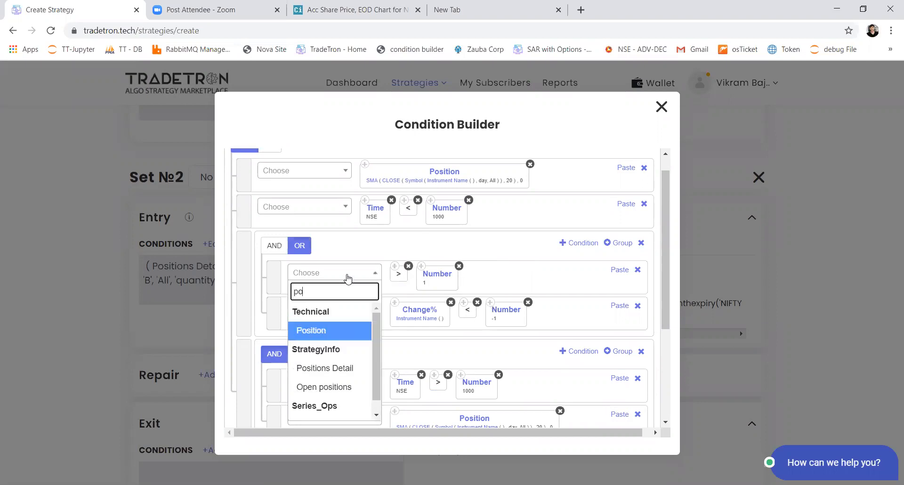
pyautogui.write('c')
pyautogui.press('BackSpace')
pyautogui.press('Return')
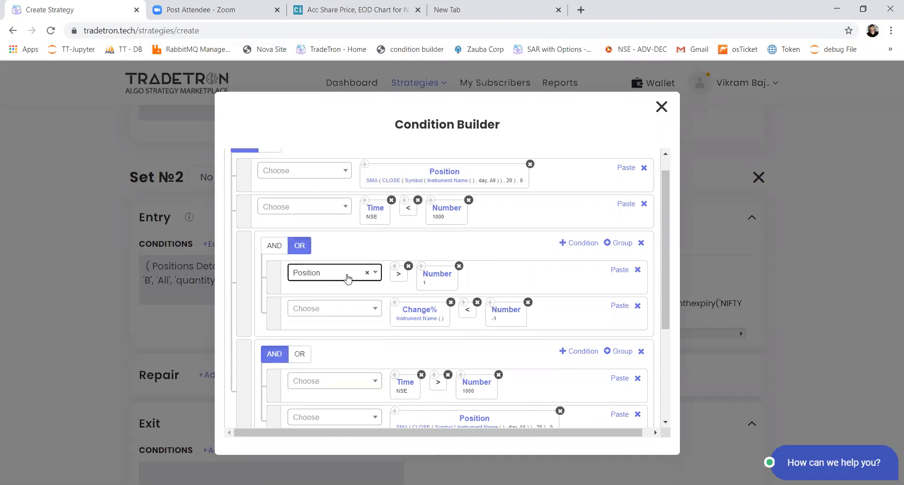
pyautogui.write('c')
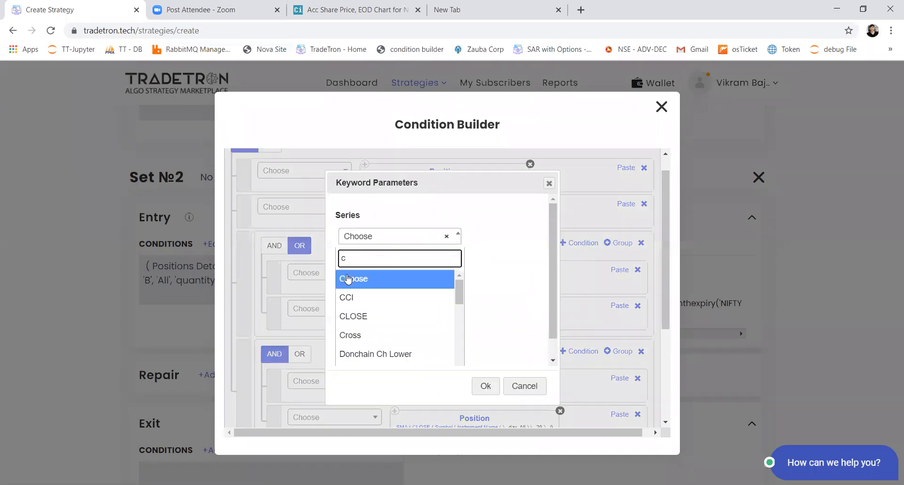
pyautogui.write('l')
pyautogui.press('Return')
pyautogui.press('Tab')
pyautogui.press('Tab')
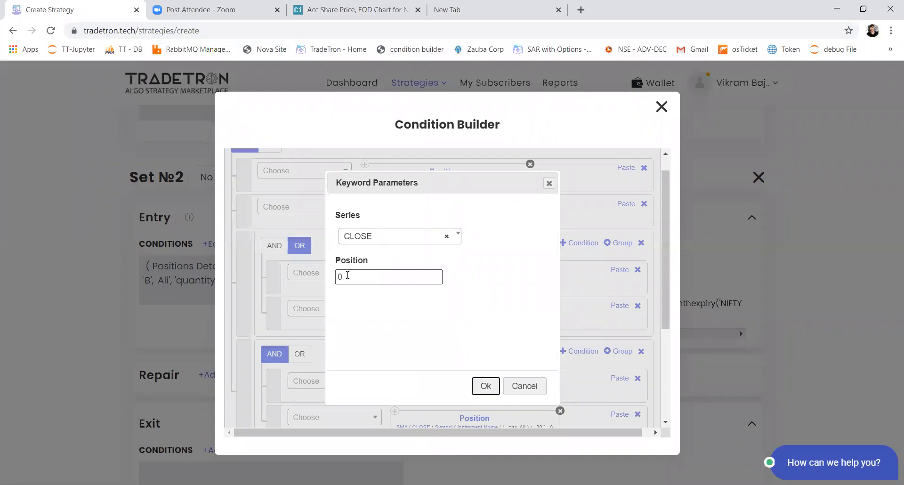
pyautogui.press('Return')
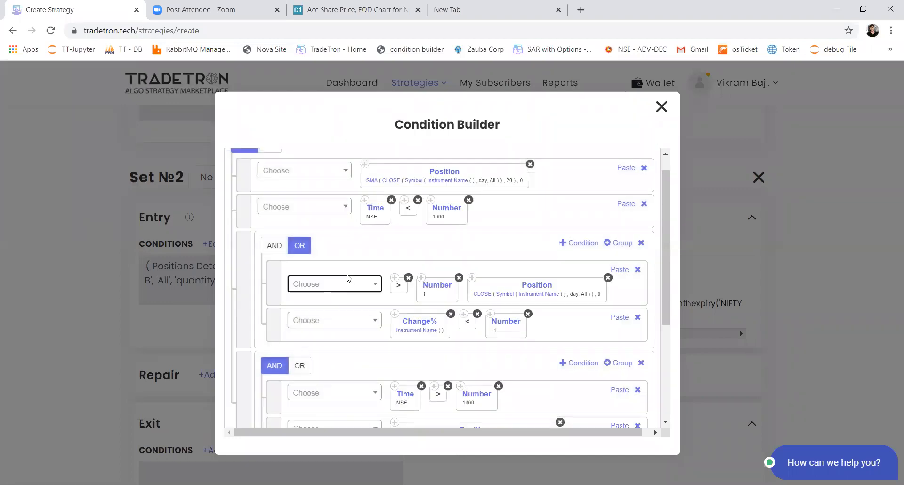
# Step: Insert another Position keyword in the same row, using the OPEN series at position 0
pyautogui.click(348, 277)
pyautogui.write('po')
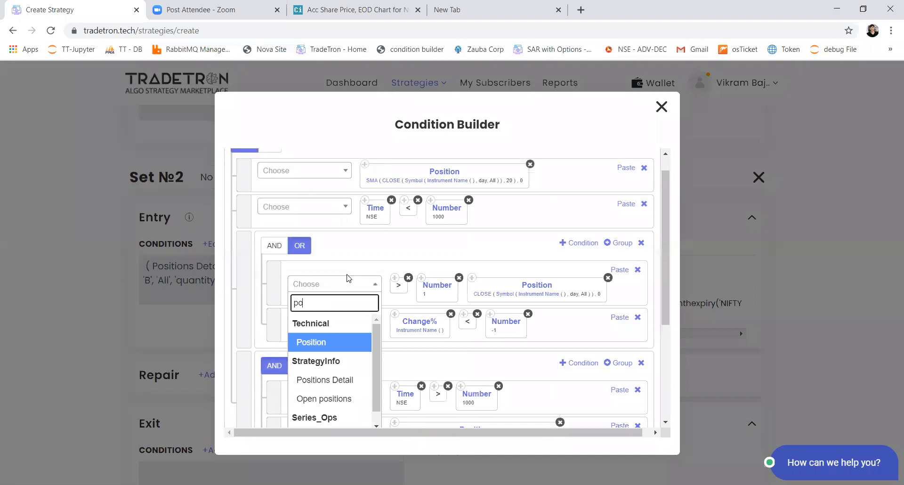
pyautogui.press('Return')
pyautogui.write('open')
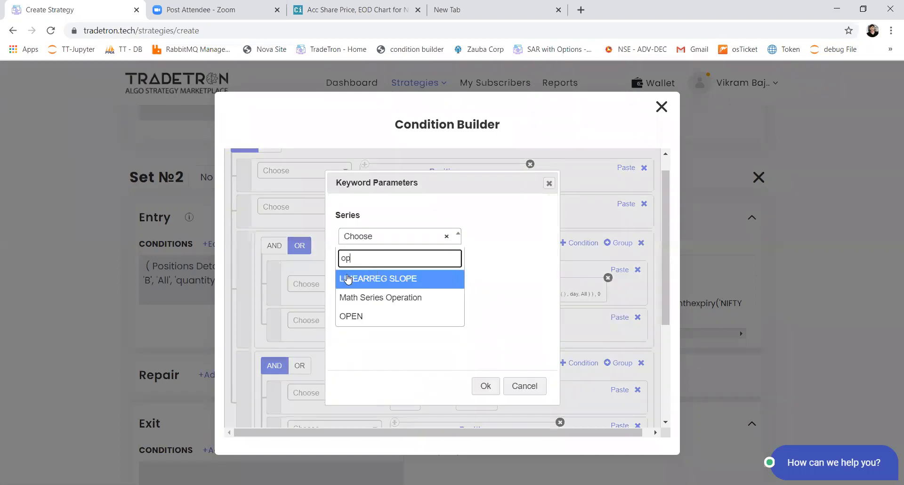
pyautogui.press('Return')
pyautogui.press('Tab')
pyautogui.press('Tab')
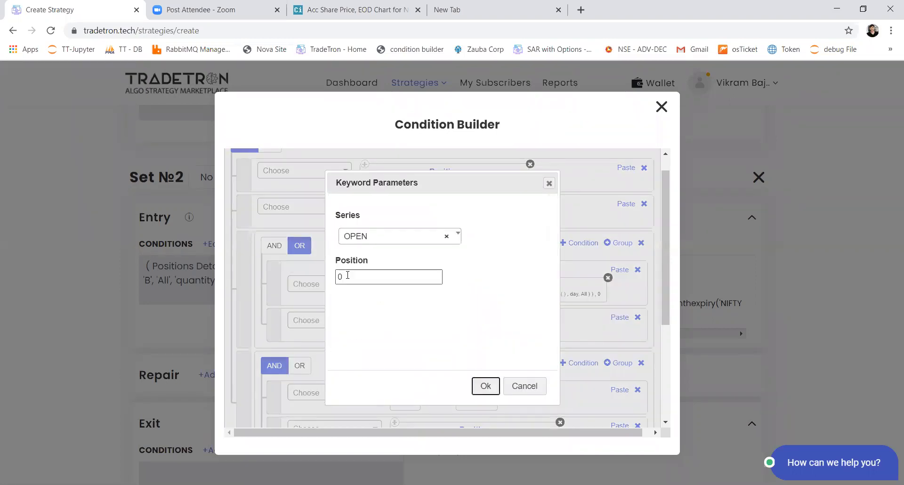
pyautogui.press('Return')
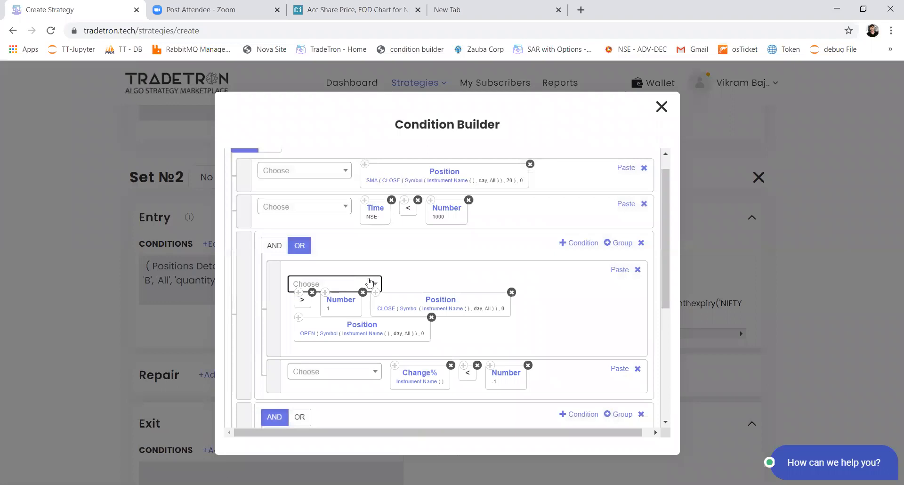
# Step: Change the CLOSE block in the OR group's first row to position -1
pyautogui.click(426, 301)
pyautogui.doubleClick(339, 277)
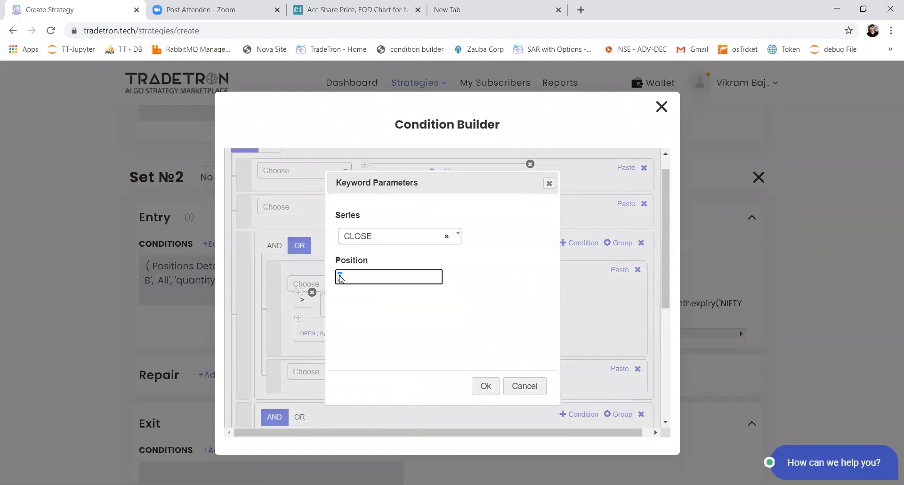
pyautogui.write('-')
pyautogui.click(345, 300)
pyautogui.click(482, 388)
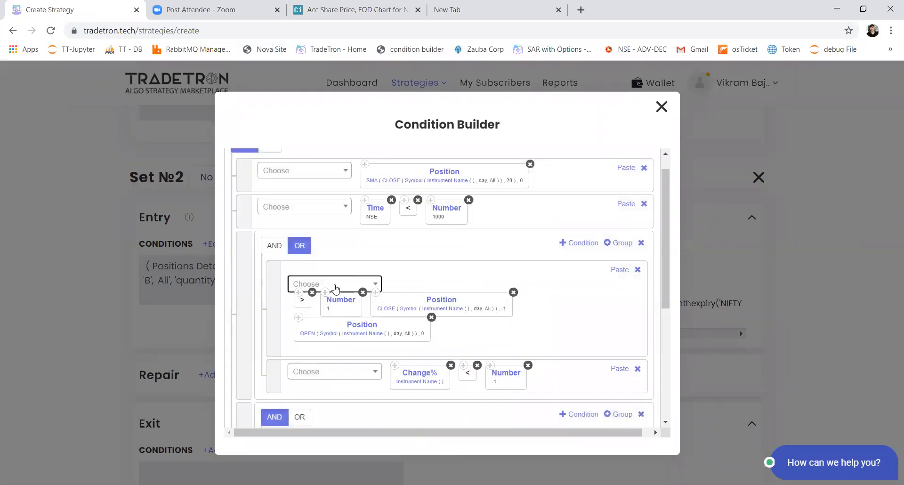
# Step: Move the OPEN Position block ahead of the CLOSE block and add the / operator to the row
pyautogui.click(336, 285)
pyautogui.moveTo(418, 321); pyautogui.dragTo(375, 292)
pyautogui.click(359, 284)
pyautogui.write('/')
pyautogui.press('Return')
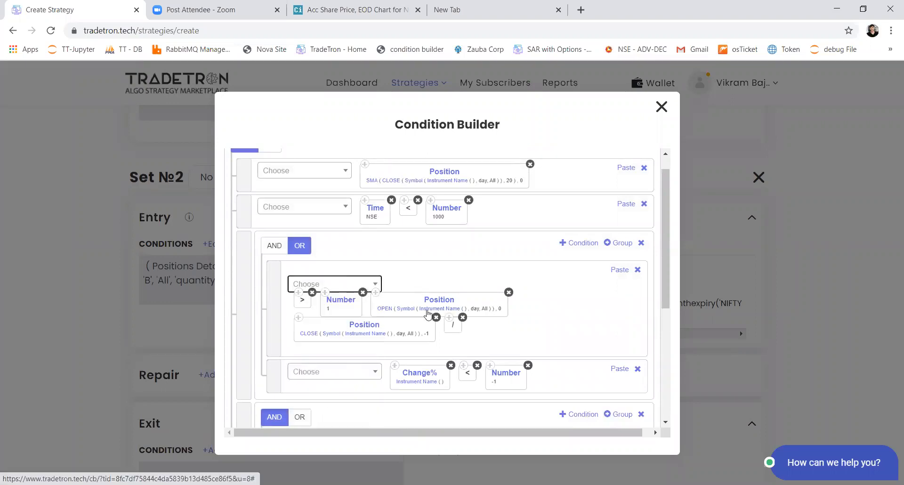
# Step: Delete the > operator and the Number 1 block, and place the / operator between the OPEN and CLOSE Position blocks
pyautogui.click(362, 293)
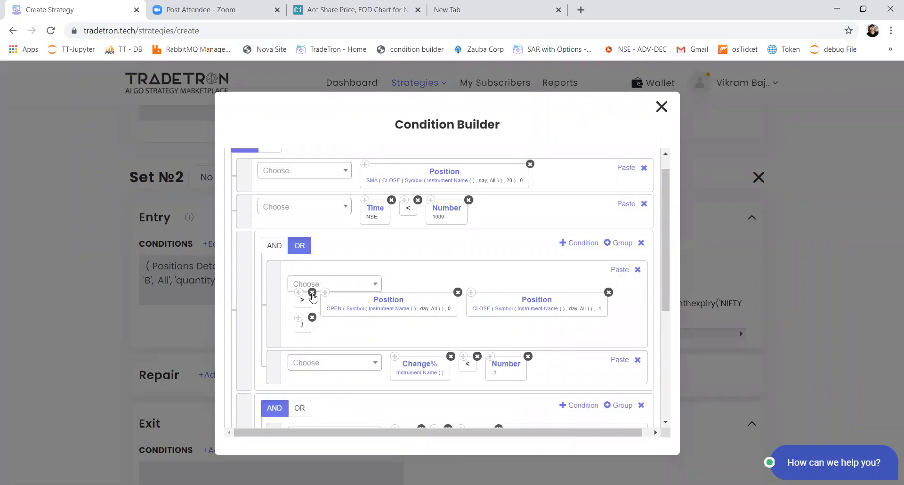
pyautogui.click(312, 293)
pyautogui.click(348, 284)
pyautogui.moveTo(599, 304); pyautogui.dragTo(444, 316)
# Step: Finish the OPEN/CLOSE ratio condition with the > operator and the number 0.01
pyautogui.click(347, 284)
pyautogui.write('>')
pyautogui.press('Return')
pyautogui.click(348, 284)
pyautogui.write('number')
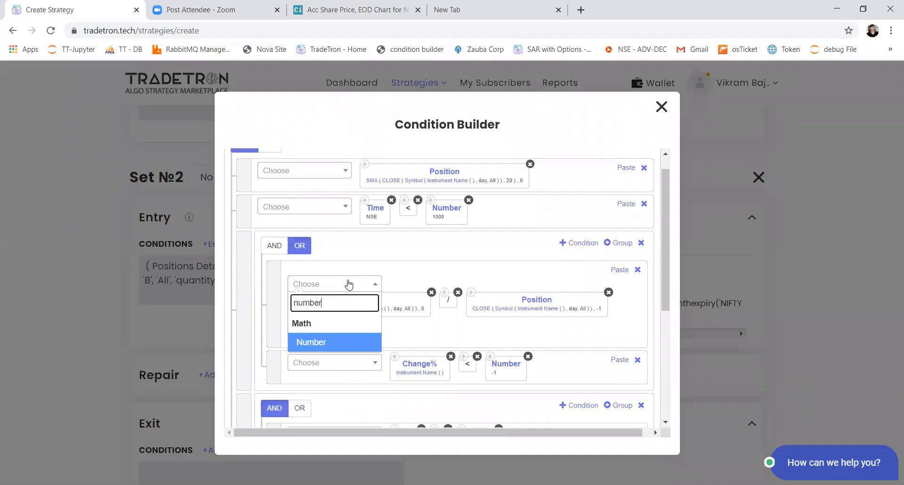
pyautogui.press('Return')
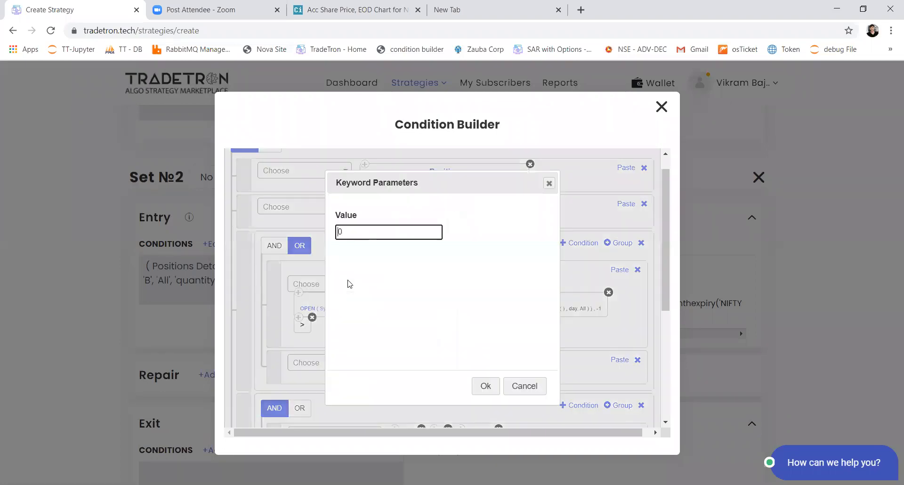
pyautogui.write('0.01')
pyautogui.click(492, 386)
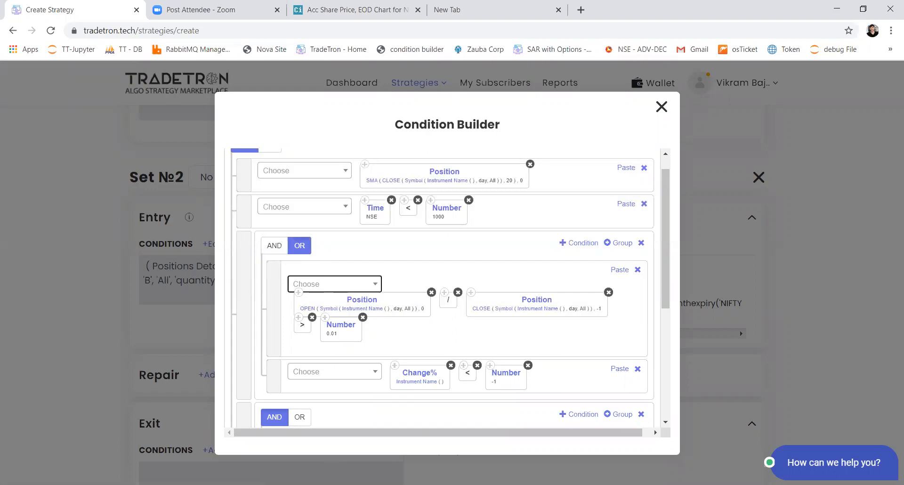
# Step: Close the Condition Builder without submitting and go back up to the Repair Once section above Set №2
pyautogui.press('Escape')
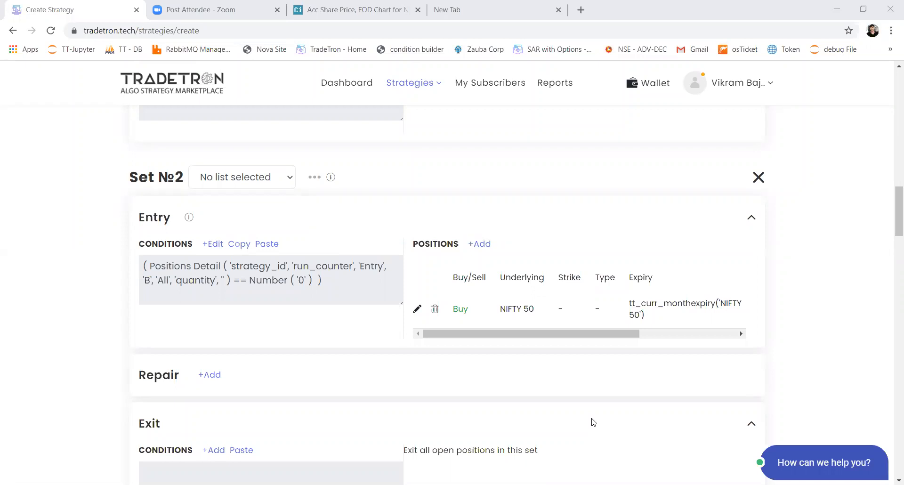
pyautogui.click(246, 234)
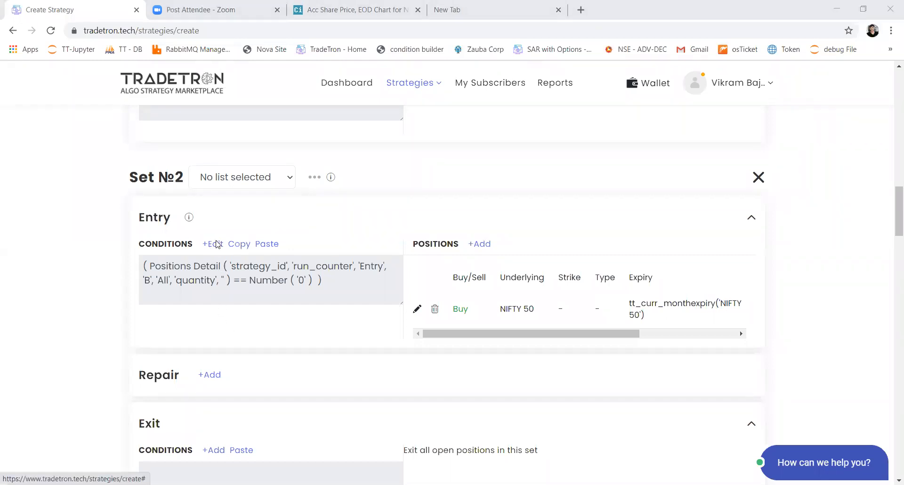
pyautogui.moveTo(891, 222); pyautogui.dragTo(891, 168)
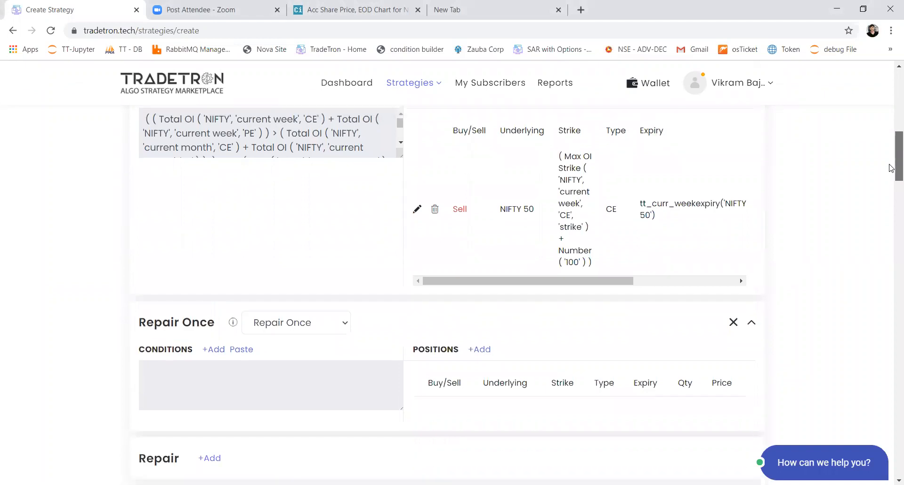
# Step: Start a Repair Once condition with the LTP keyword, using Instrument Name as its instrument
pyautogui.click(213, 350)
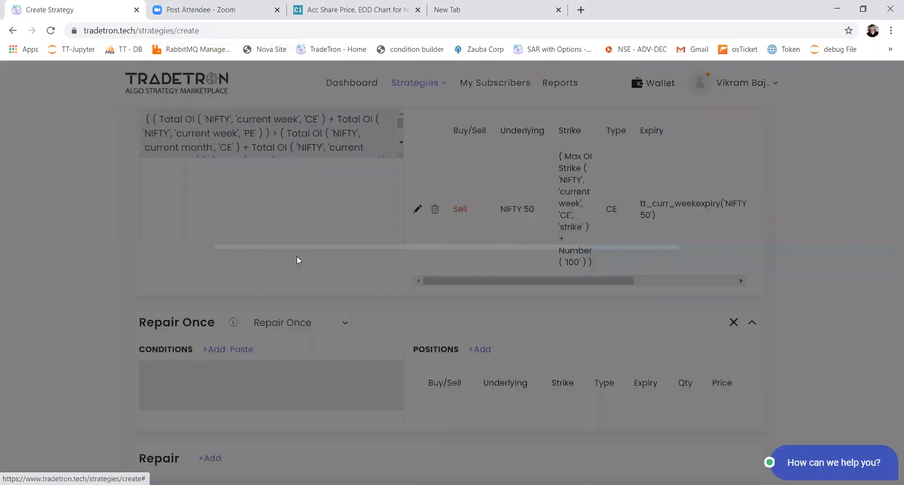
pyautogui.click(305, 189)
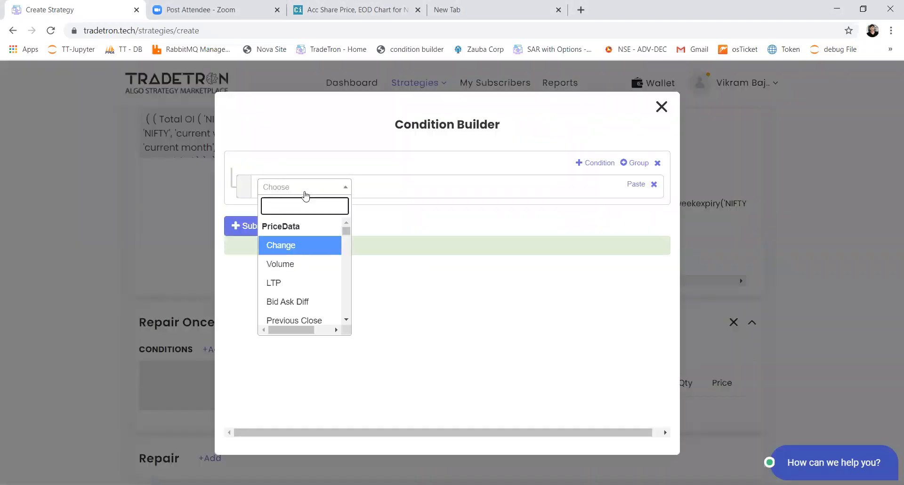
pyautogui.write('ltp')
pyautogui.press('Return')
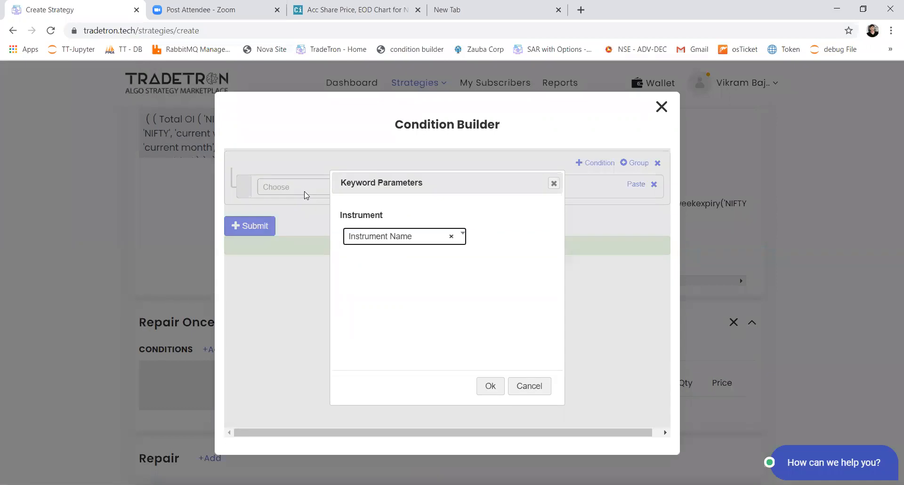
pyautogui.press('Return')
# Step: Open the LTP block's Instrument Name parameters and set the exchange to NSE
pyautogui.click(383, 202)
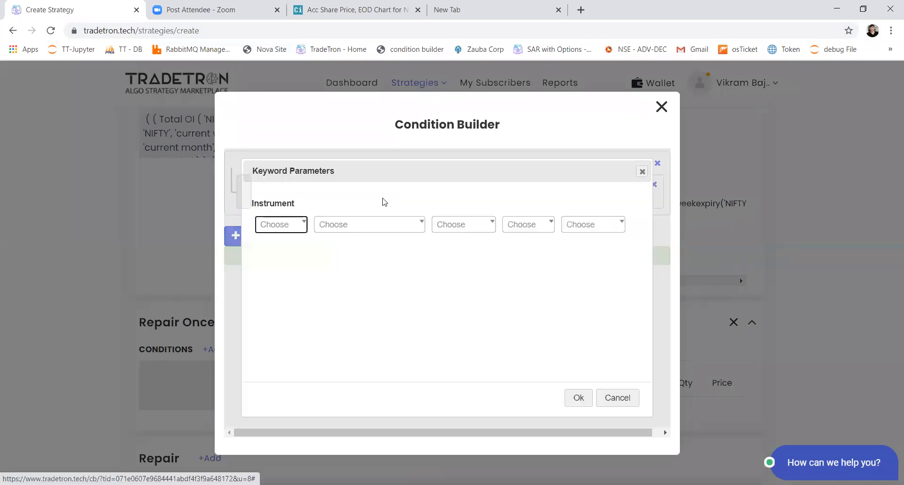
pyautogui.click(296, 227)
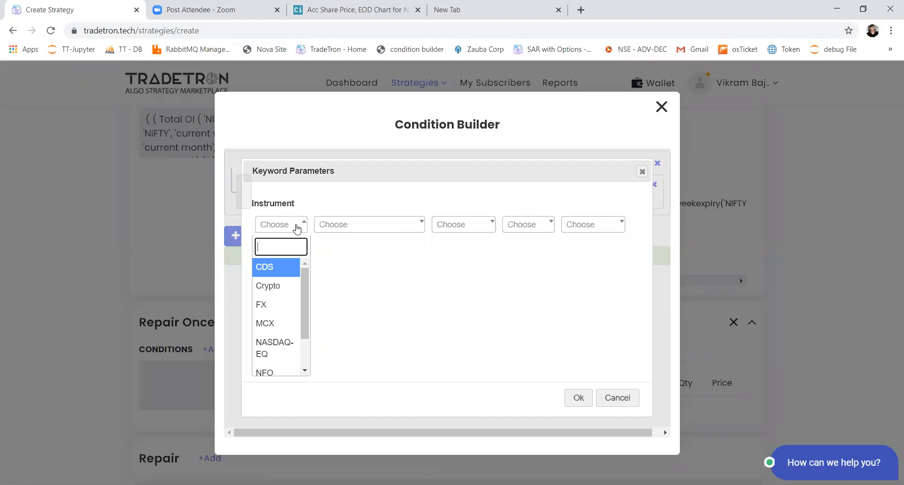
pyautogui.write('hdf')
pyautogui.press('BackSpace')
pyautogui.press('BackSpace')
pyautogui.press('BackSpace')
pyautogui.write('ns')
pyautogui.press('Return')
# Step: Choose NSE - HDFC as the LTP instrument's underlying and confirm the parameters
pyautogui.write('hf')
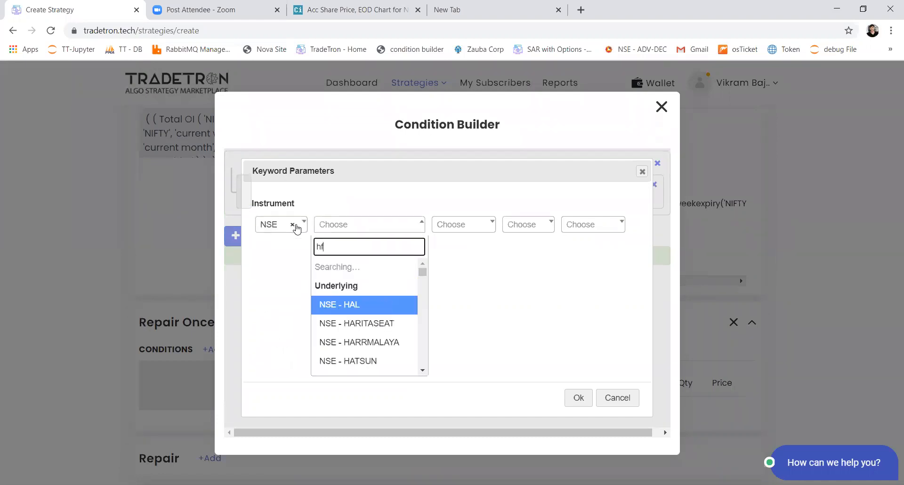
pyautogui.press('BackSpace')
pyautogui.write('dfc')
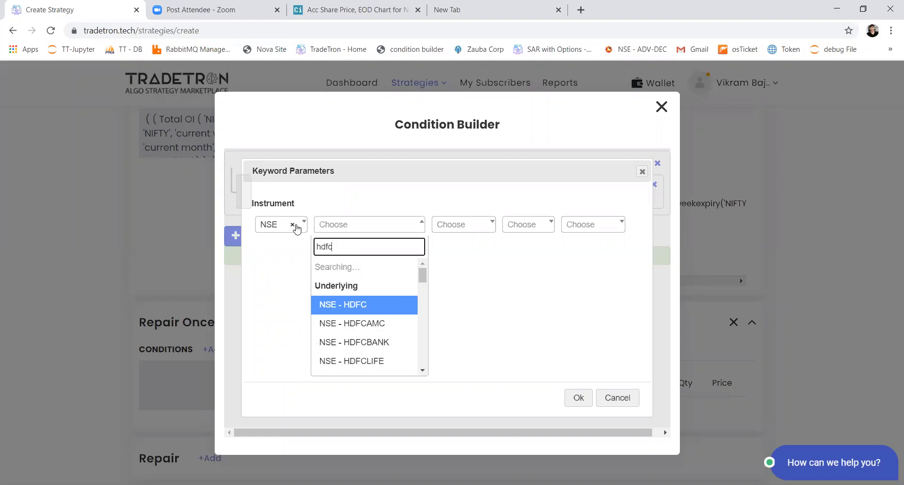
pyautogui.press('Return')
pyautogui.press('Tab')
pyautogui.press('Tab')
pyautogui.press('Tab')
pyautogui.press('Tab')
pyautogui.press('Return')
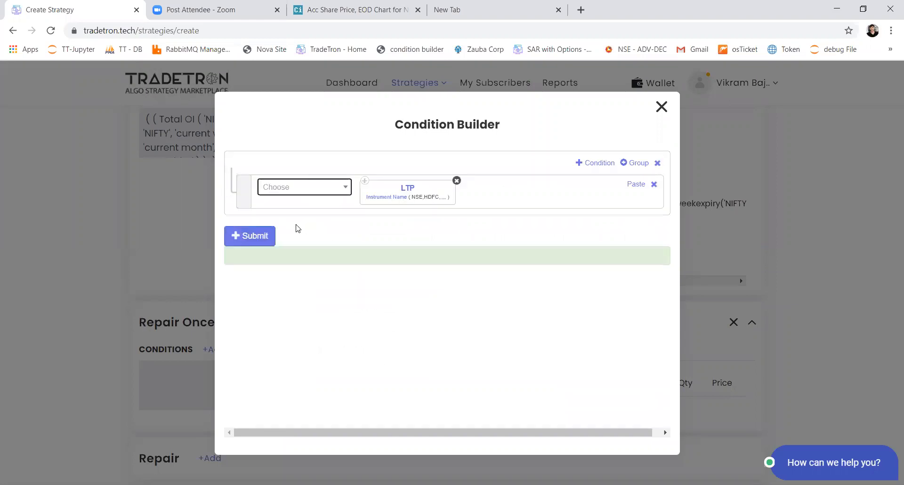
# Step: Add the < operator and a second LTP keyword with Futures as its instrument
pyautogui.press('Down')
pyautogui.write('<')
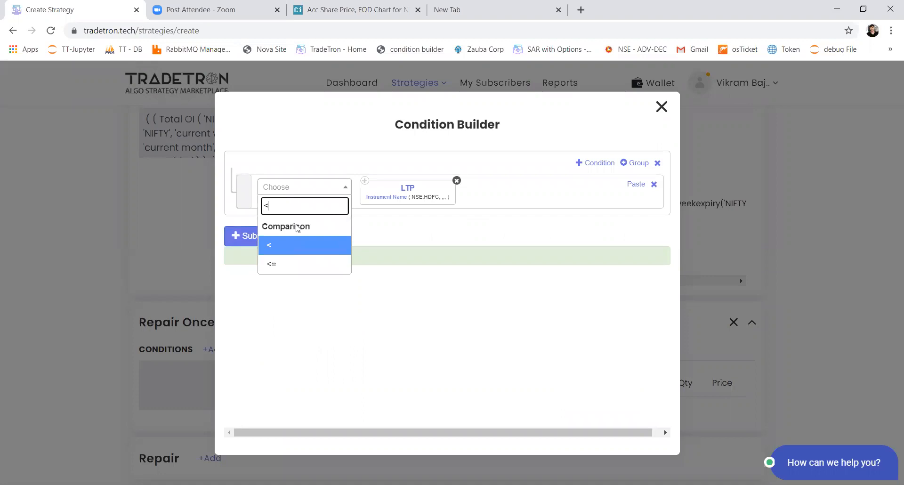
pyautogui.press('Return')
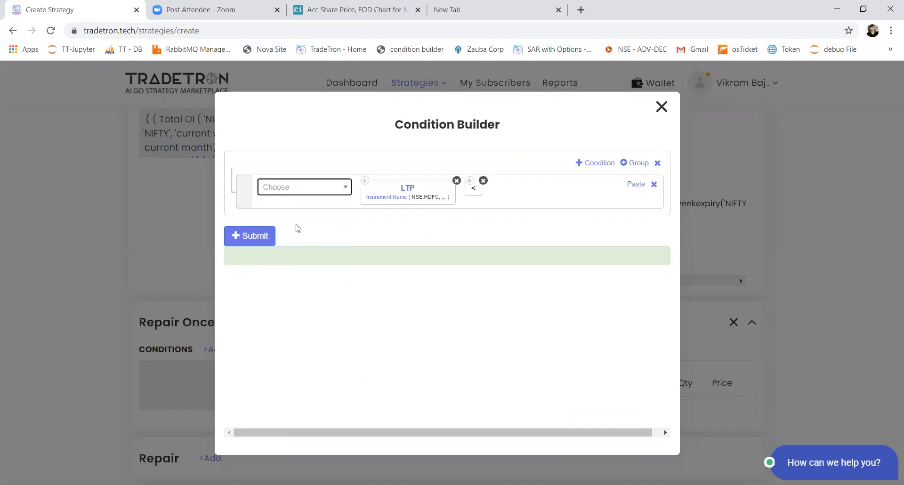
pyautogui.press('Down')
pyautogui.write('lt')
pyautogui.press('Return')
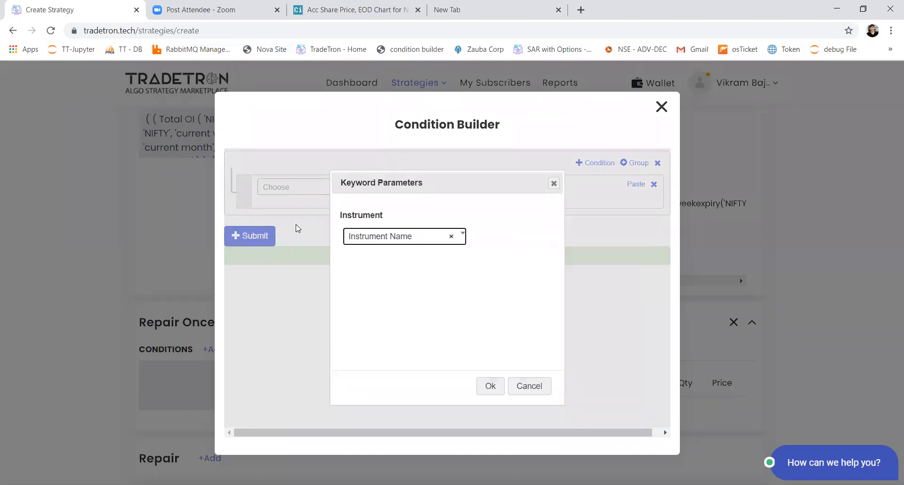
pyautogui.press('Down')
pyautogui.press('Up')
pyautogui.press('Up')
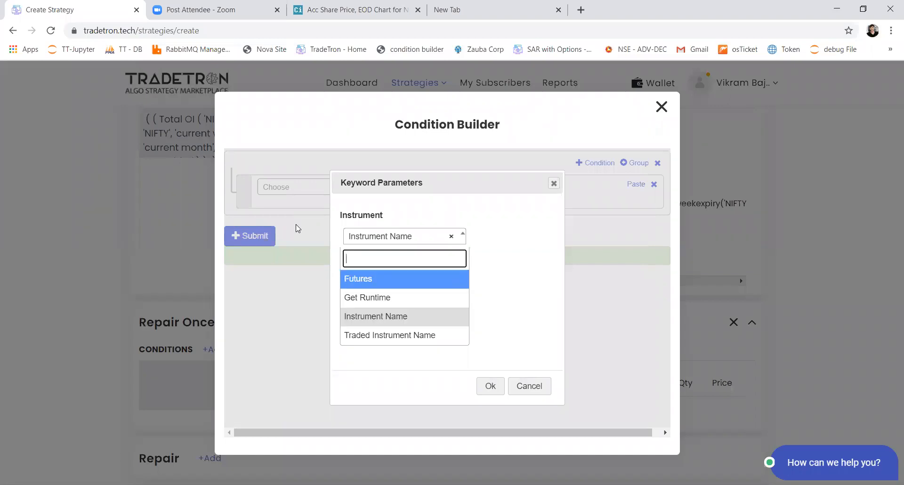
pyautogui.press('Return')
pyautogui.press('Tab')
pyautogui.press('Return')
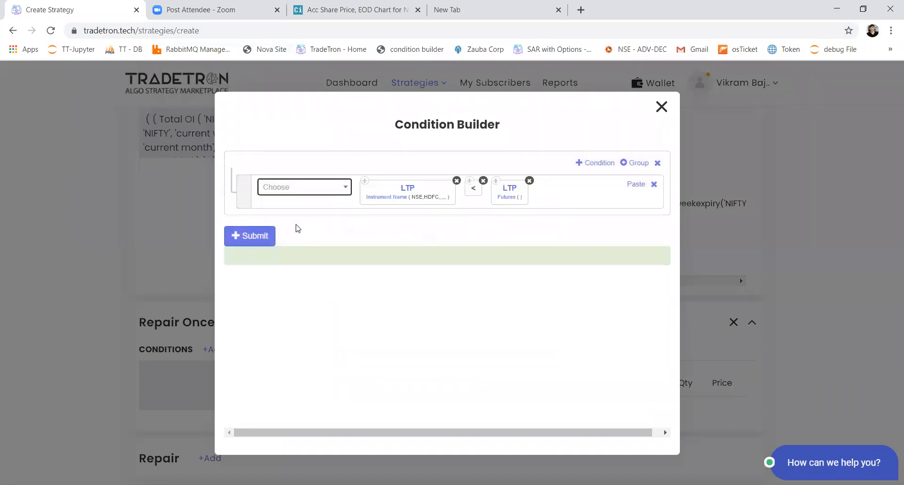
# Step: Set the underlying of the Futures LTP block to HDFC
pyautogui.click(510, 202)
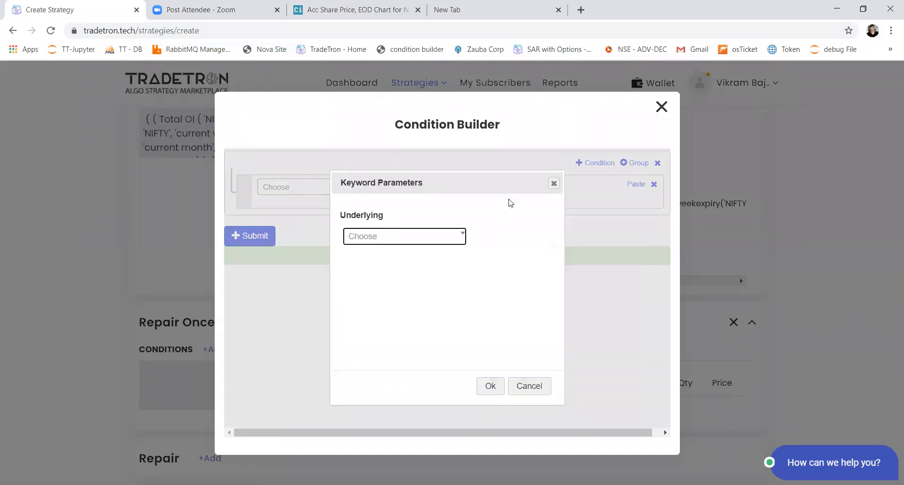
pyautogui.press('Return')
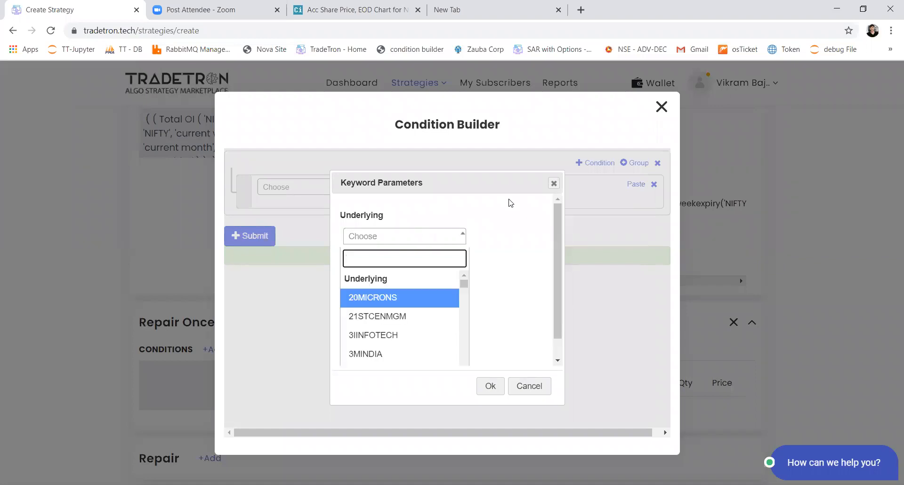
pyautogui.write('hdfc')
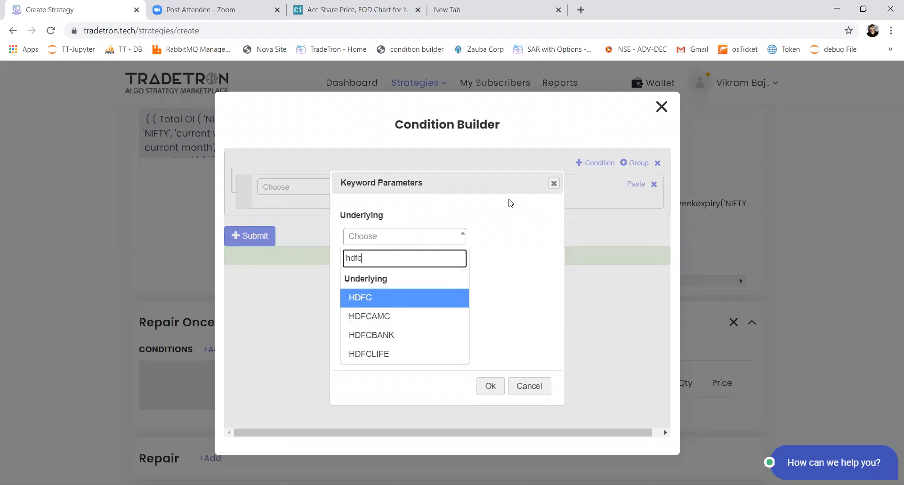
pyautogui.press('Return')
pyautogui.press('Return')
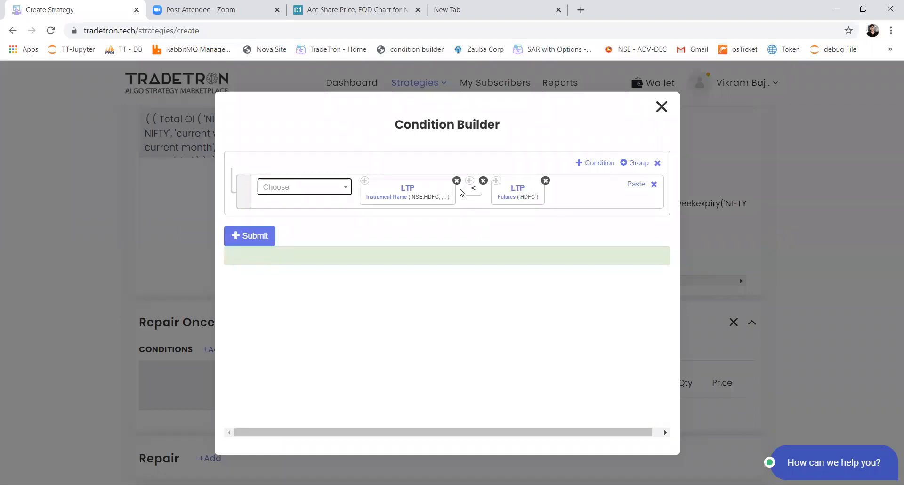
# Step: Multiply the Futures LTP by the Number 0.99 and submit the Repair Once condition
pyautogui.click(339, 196)
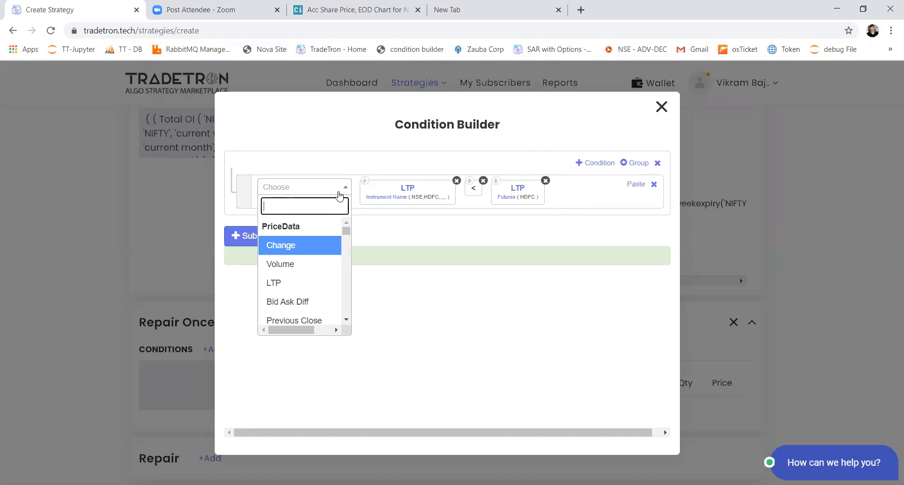
pyautogui.write('*')
pyautogui.press('Return')
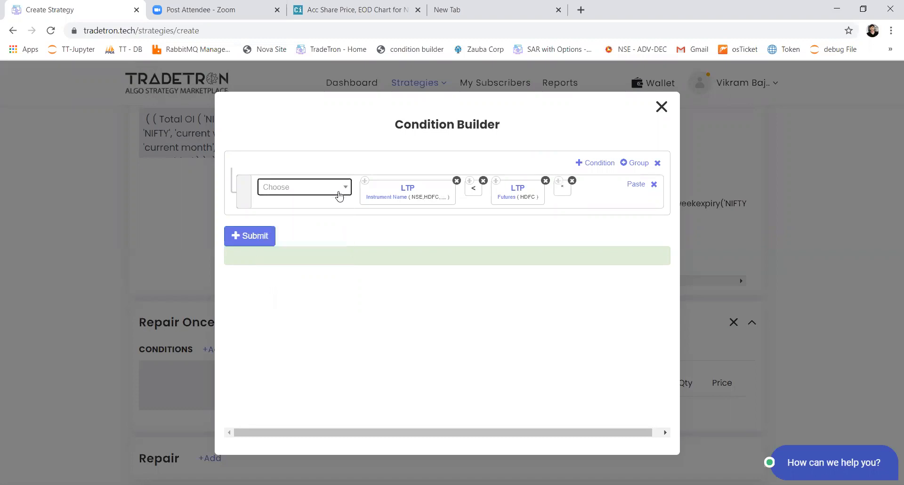
pyautogui.click(339, 196)
pyautogui.write('numb')
pyautogui.press('Return')
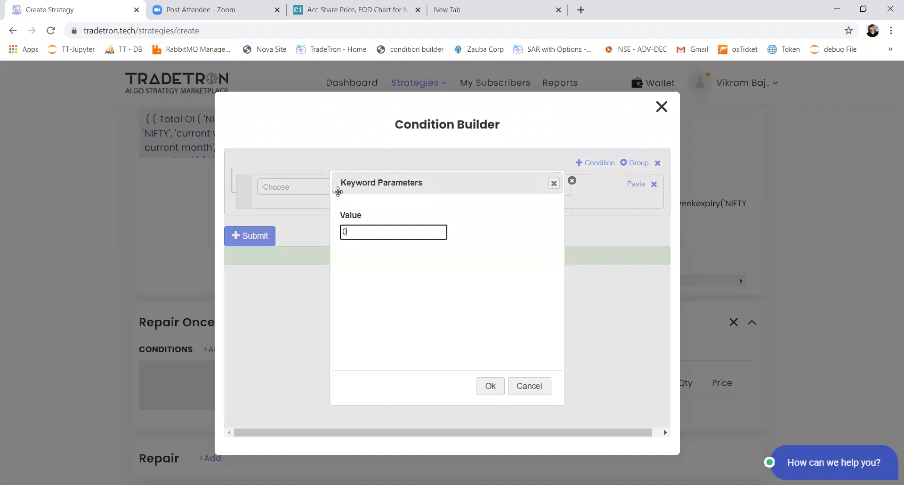
pyautogui.write('.99')
pyautogui.click(490, 385)
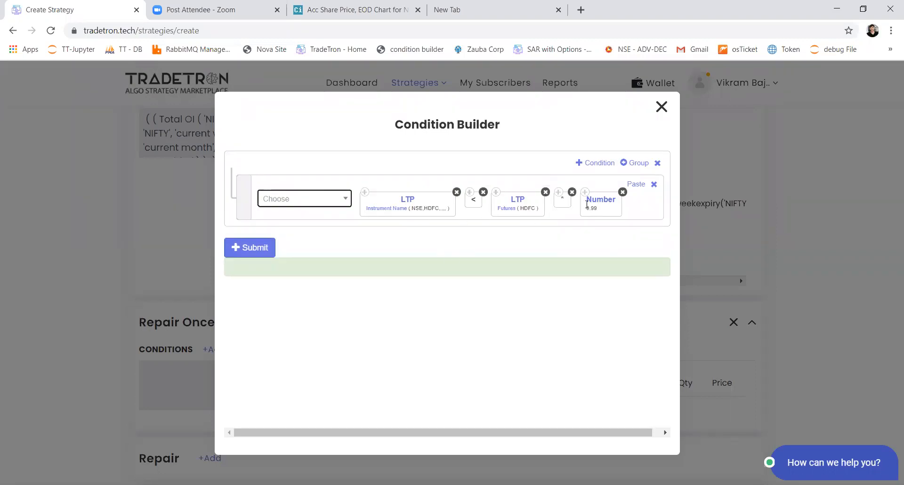
pyautogui.click(257, 247)
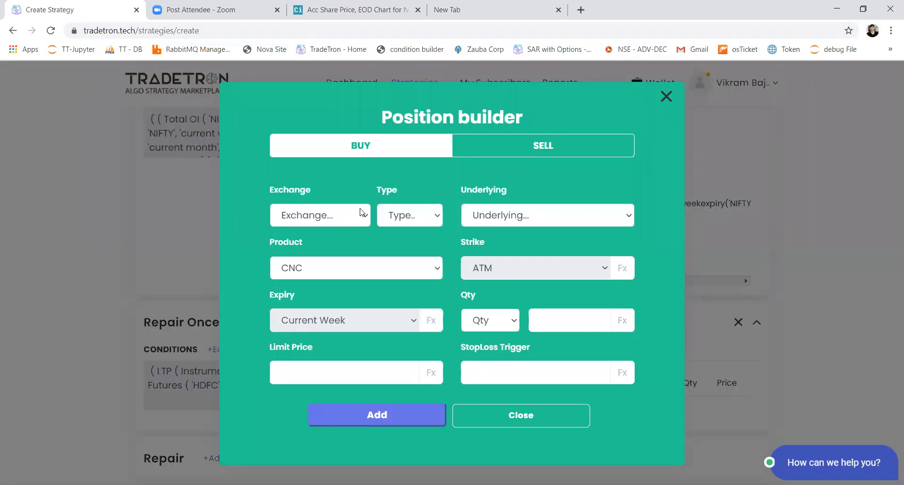
# Step: Set up a Repair Once buy position on the NSE exchange with type Stock and underlying HDFC
pyautogui.click(327, 215)
pyautogui.click(320, 254)
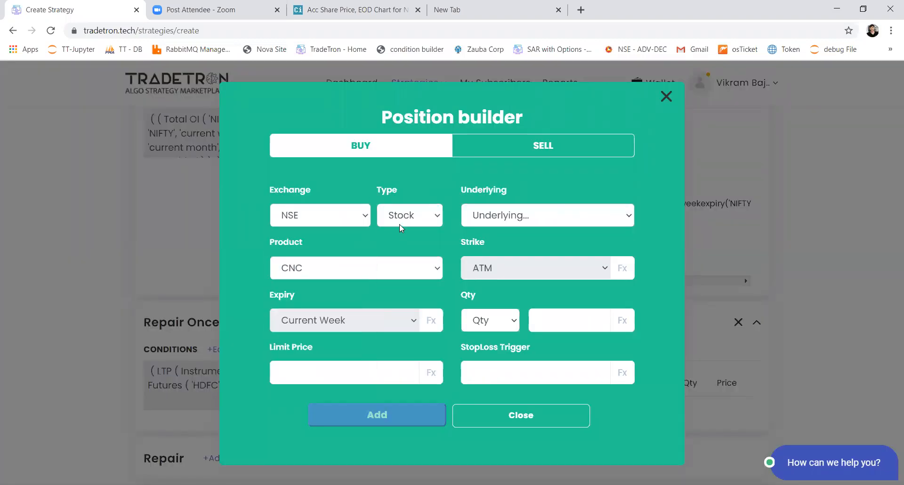
pyautogui.click(399, 224)
pyautogui.click(399, 224)
pyautogui.click(494, 215)
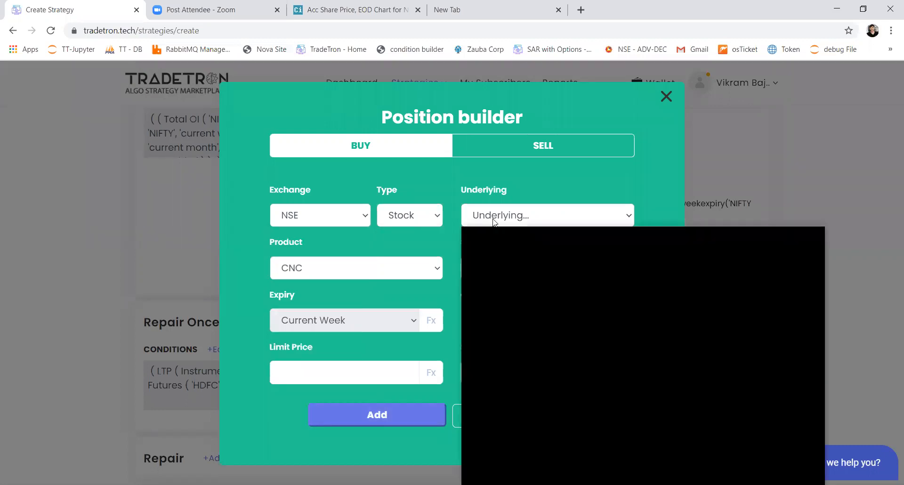
pyautogui.write('hdfc')
pyautogui.press('Return')
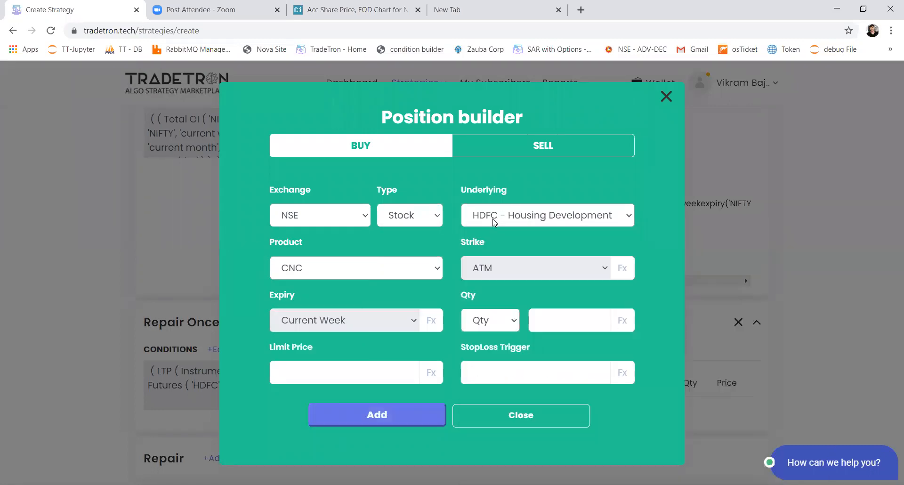
# Step: Set the buy position's quantity to 500, add it and close the Position builder
pyautogui.click(499, 324)
pyautogui.click(499, 324)
pyautogui.write('500')
pyautogui.click(395, 420)
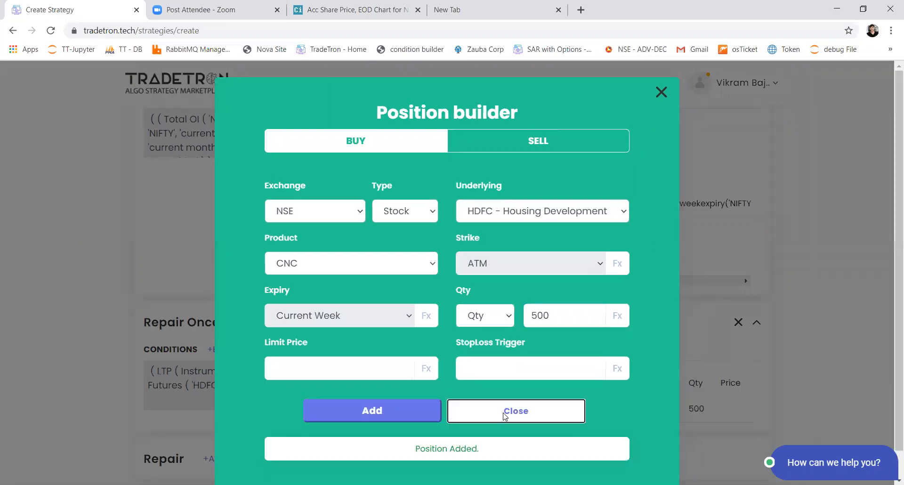
pyautogui.click(504, 414)
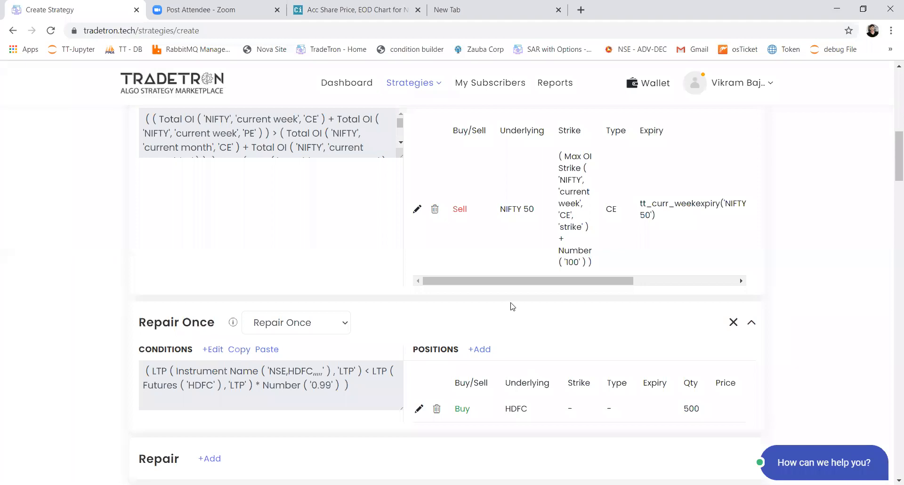
# Step: Set up a second Repair Once position as a sell of NFO Futures on HDFC
pyautogui.click(477, 351)
pyautogui.click(492, 160)
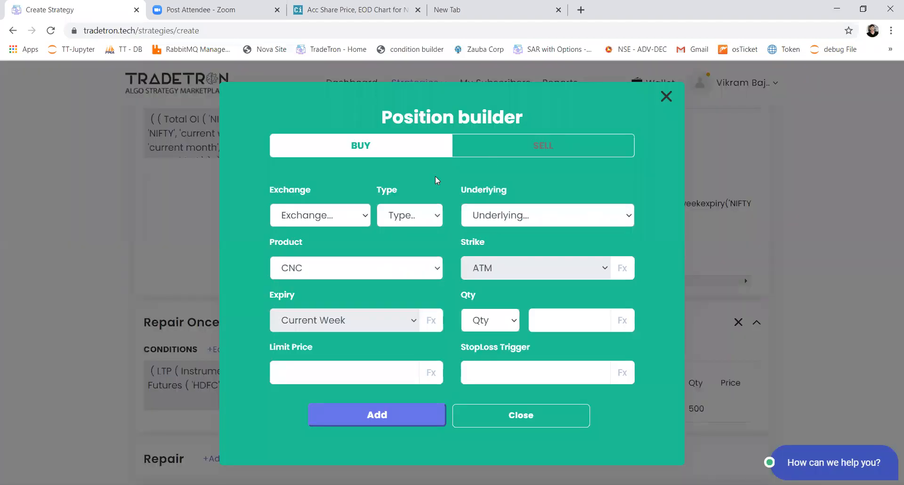
pyautogui.click(342, 223)
pyautogui.click(322, 288)
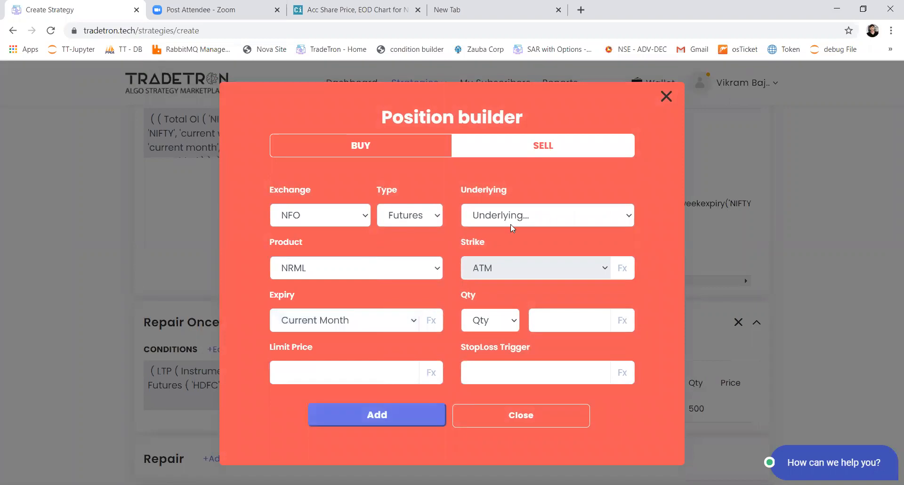
pyautogui.click(511, 224)
pyautogui.write('hdfc')
pyautogui.press('Return')
# Step: Set the sell position's quantity to 1 lot, add it and close the Position builder
pyautogui.click(505, 320)
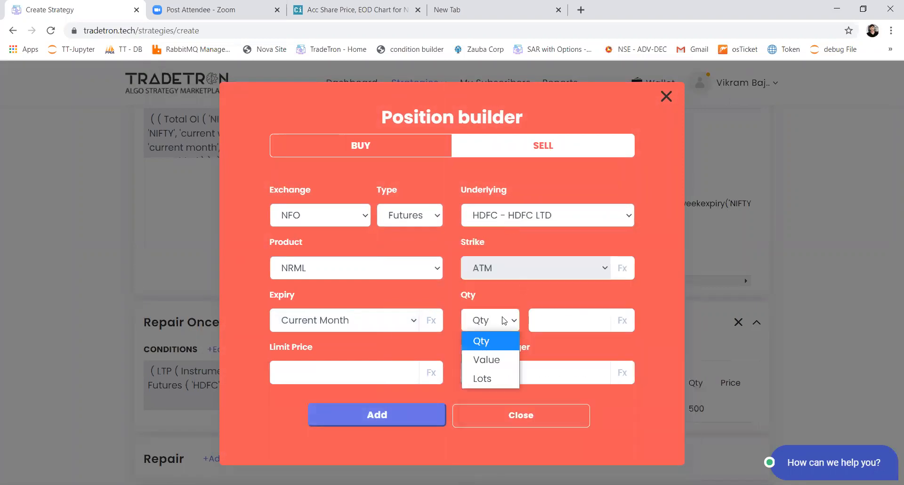
pyautogui.click(490, 378)
pyautogui.press('Tab')
pyautogui.write('1')
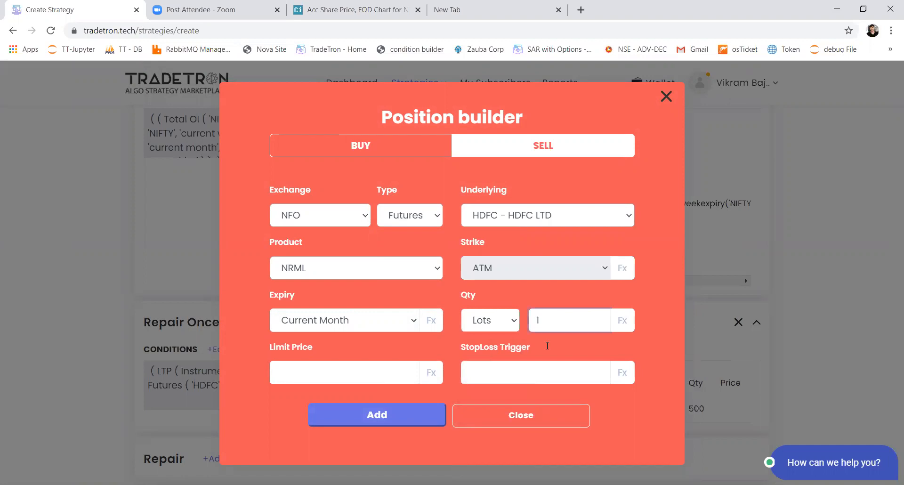
pyautogui.click(425, 417)
pyautogui.click(490, 413)
# Step: Open the Universal Exit condition in the Condition Builder
pyautogui.scroll(-4, 489, 391)
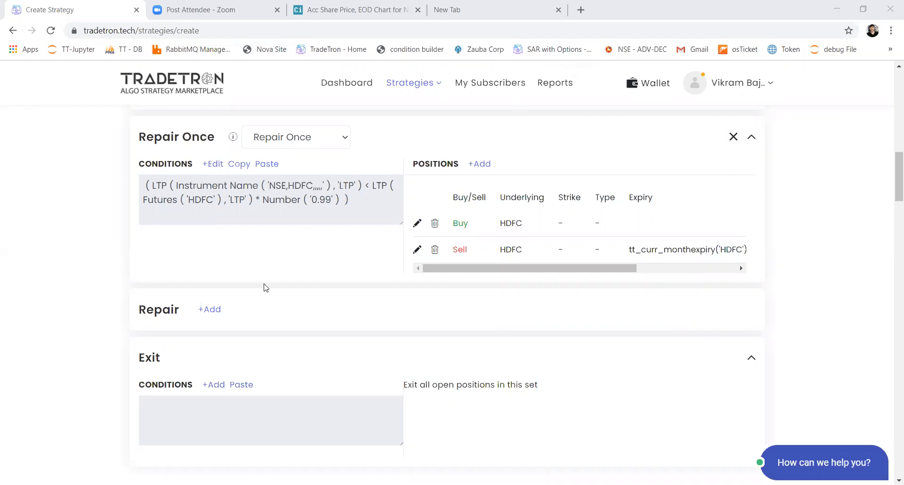
pyautogui.scroll(-15, 81, 350)
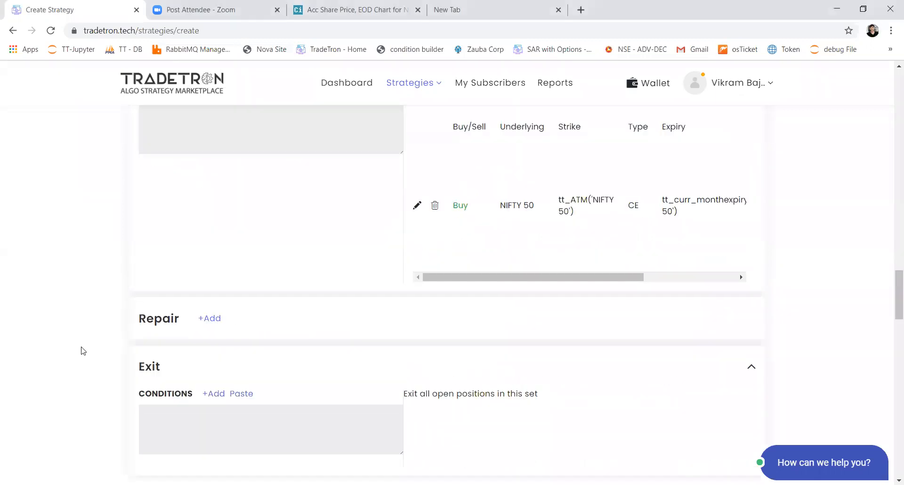
pyautogui.scroll(-3, 81, 349)
pyautogui.scroll(2, 226, 198)
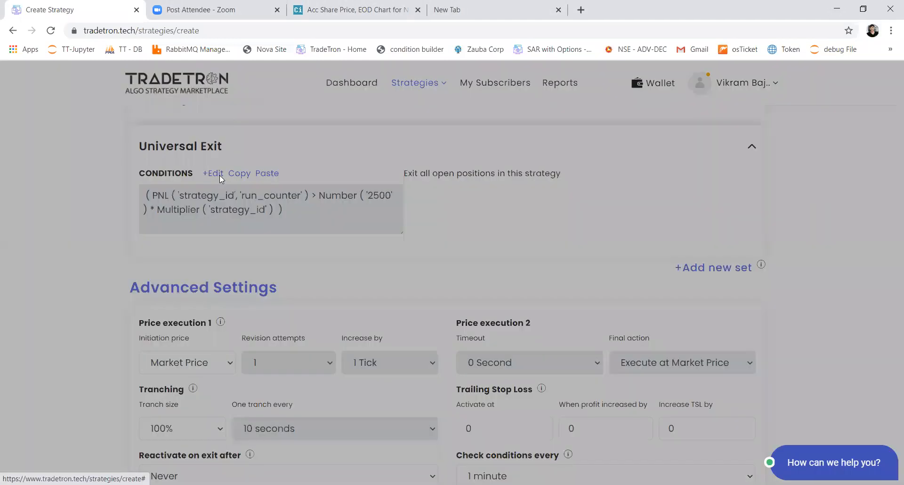
pyautogui.click(214, 174)
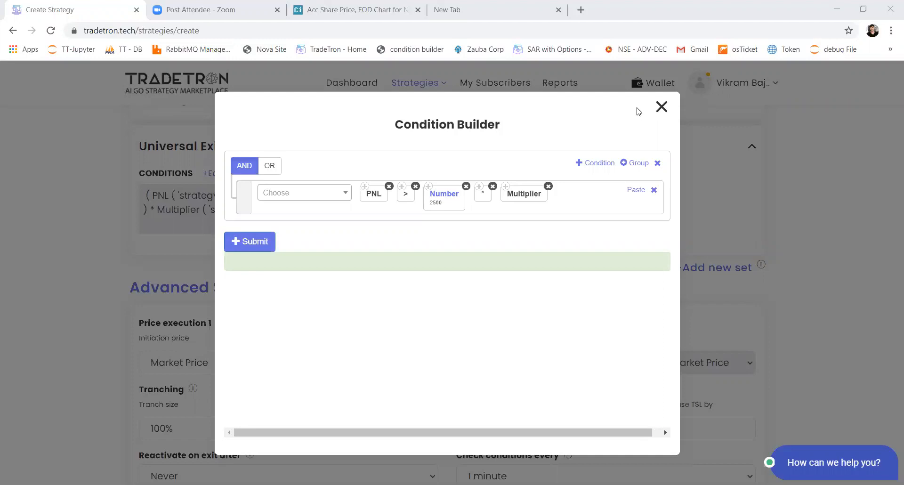
# Step: Close the Universal Exit condition, then view the StopLoss Trigger formula of Set 3's entry sell position and close it
pyautogui.click(661, 107)
pyautogui.scroll(15, 515, 347)
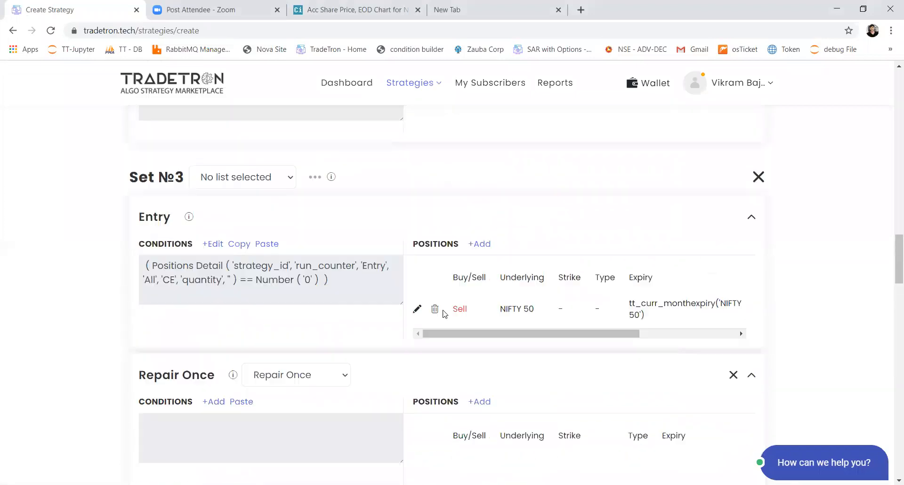
pyautogui.click(417, 308)
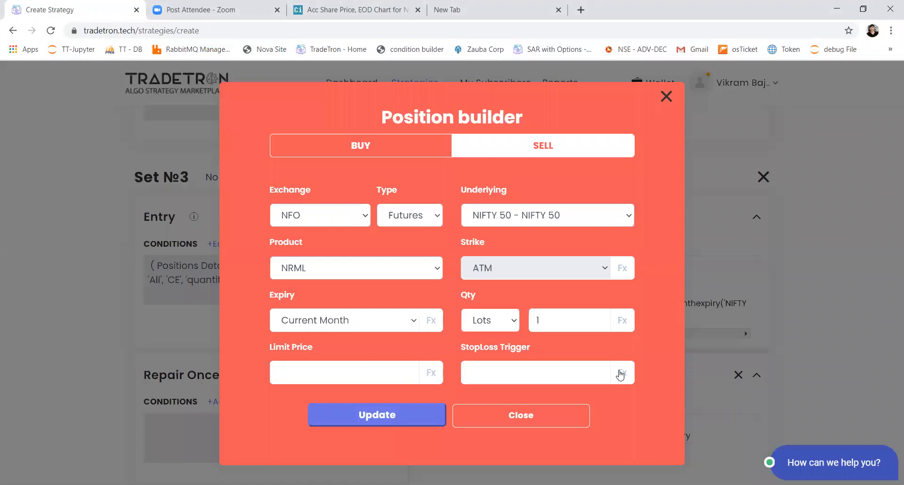
pyautogui.click(622, 373)
pyautogui.click(715, 93)
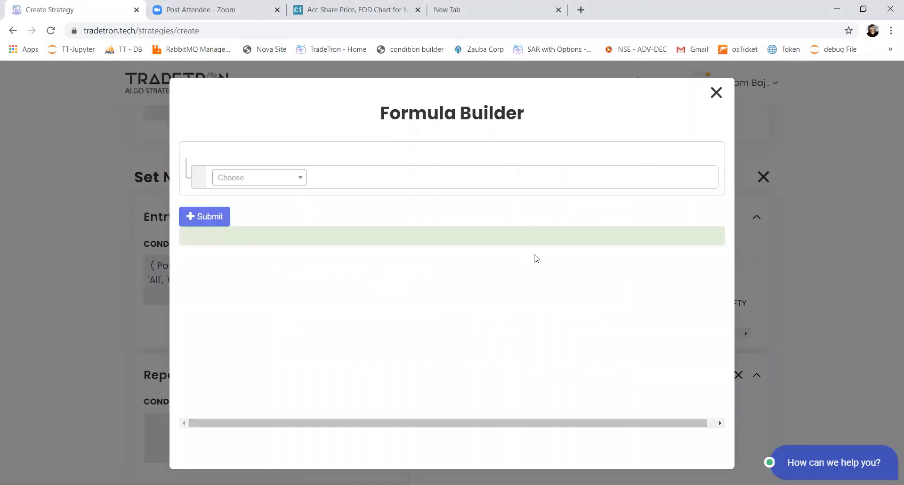
pyautogui.click(666, 96)
# Step: Look at the NIFTY 50 buy position under Set 3's Repair Once and close it without changes
pyautogui.scroll(-3, 516, 264)
pyautogui.scroll(-6, 518, 265)
pyautogui.scroll(8, 517, 265)
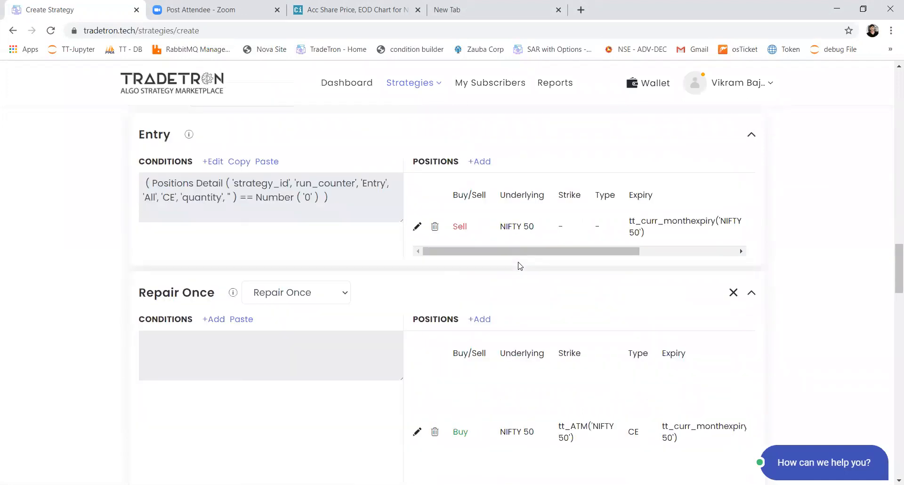
pyautogui.scroll(-5, 516, 266)
pyautogui.scroll(1, 511, 266)
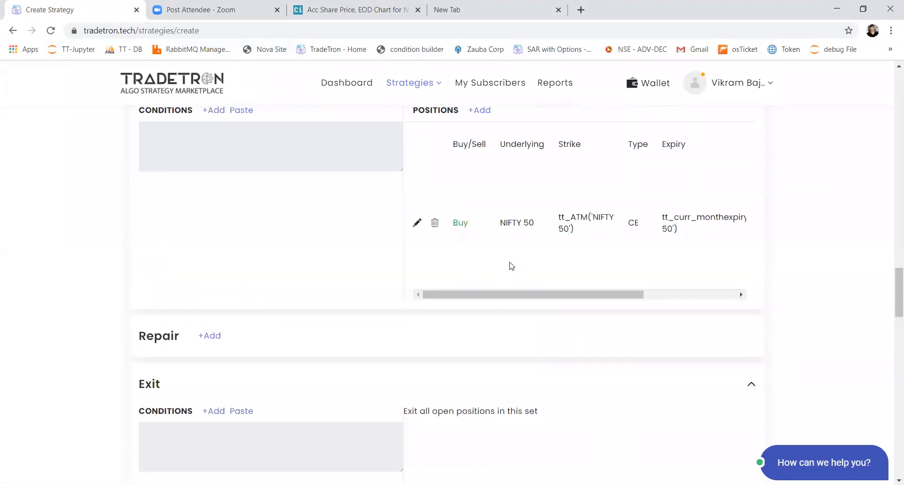
pyautogui.click(418, 223)
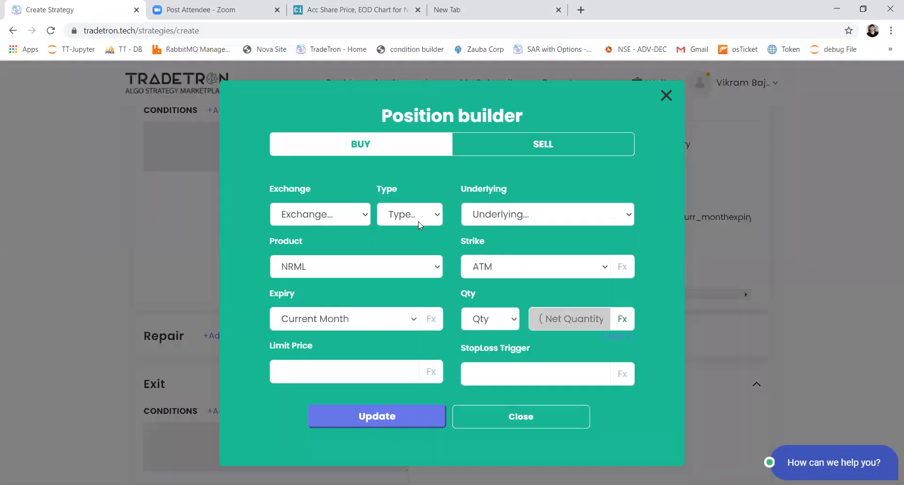
pyautogui.click(666, 96)
# Step: Open the quantity formula of Set 1's entry sell position and choose the Round keyword
pyautogui.scroll(4, 486, 286)
pyautogui.scroll(-15, 486, 286)
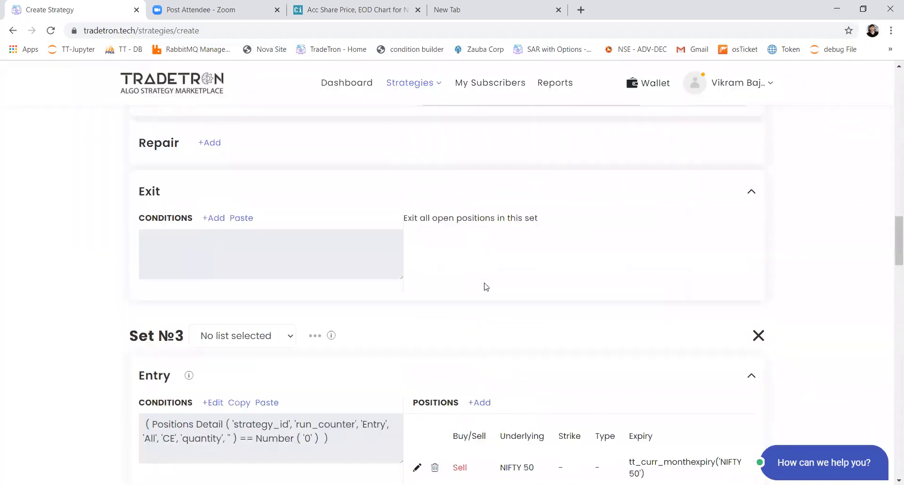
pyautogui.scroll(6, 485, 287)
pyautogui.scroll(-1, 486, 286)
pyautogui.scroll(5, 486, 287)
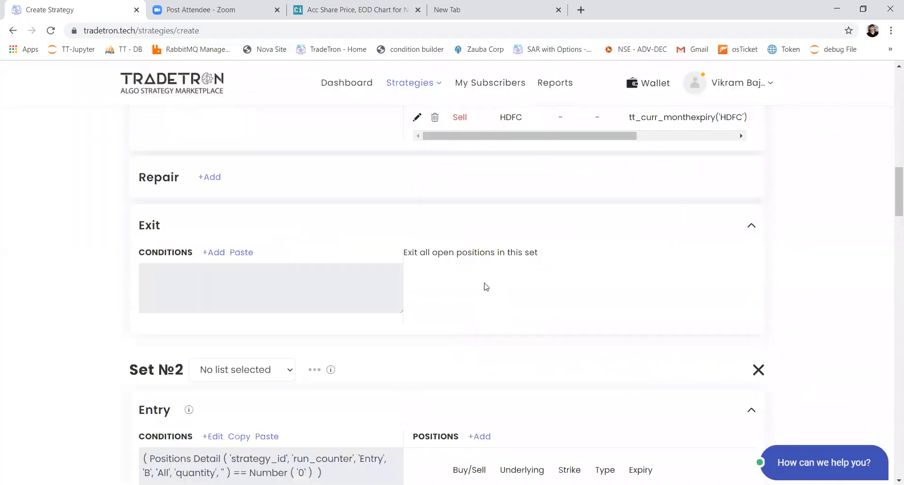
pyautogui.scroll(5, 486, 286)
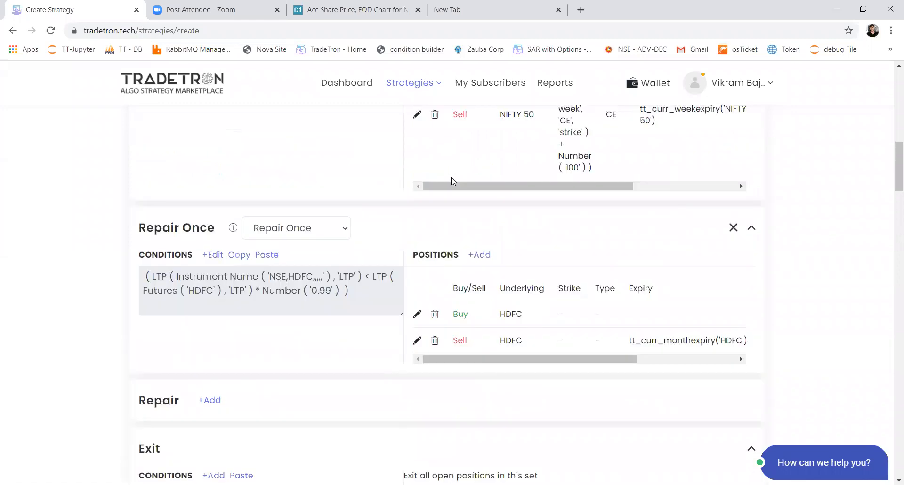
pyautogui.click(416, 258)
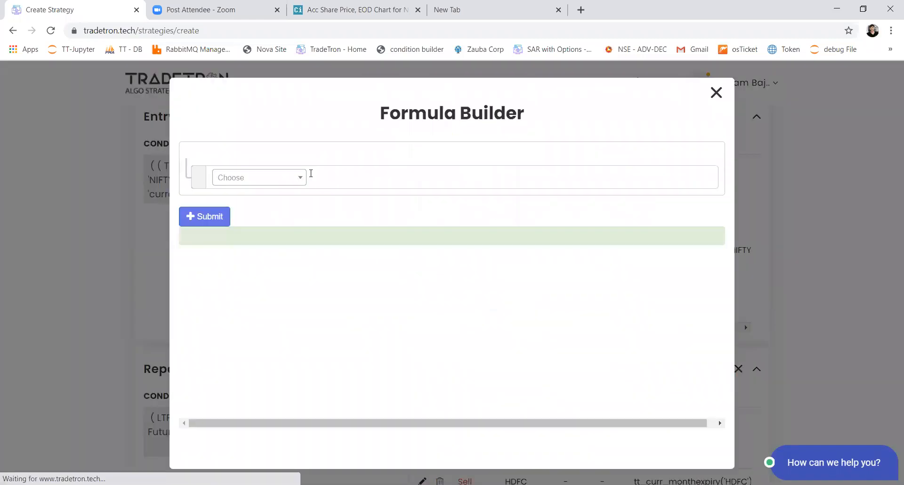
pyautogui.click(286, 178)
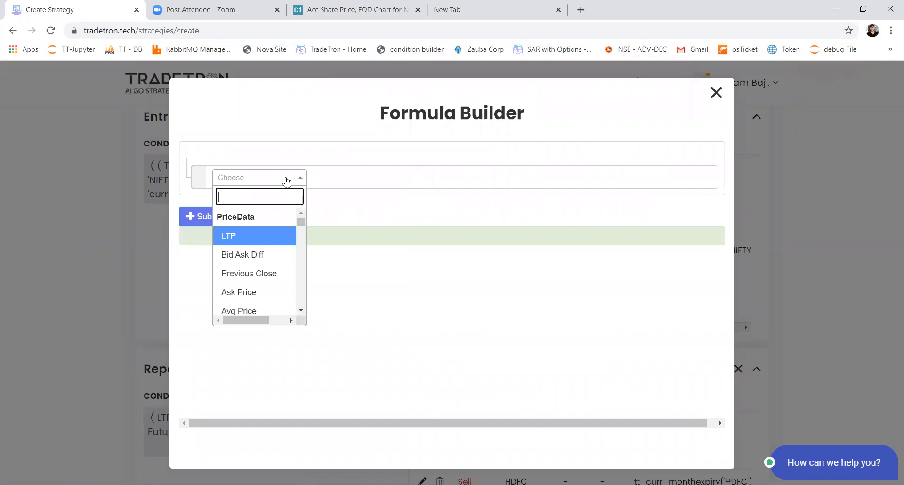
pyautogui.write('rou')
pyautogui.press('Return')
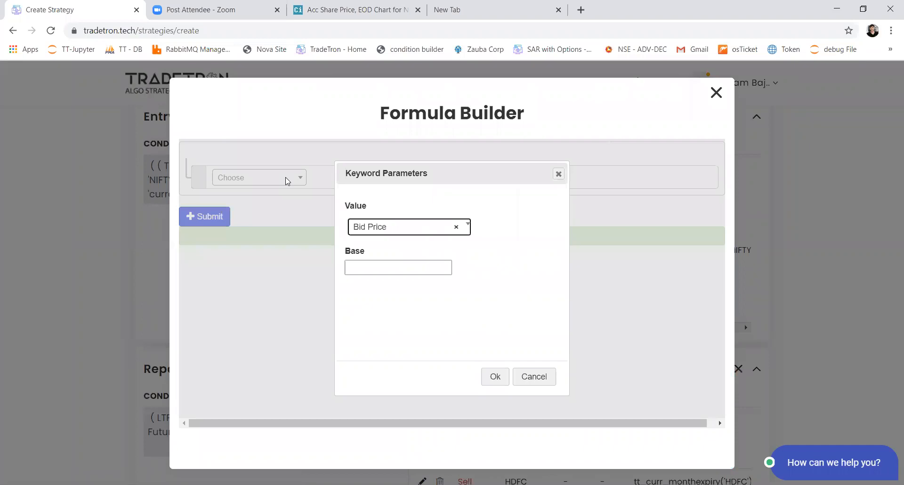
# Step: Set the Round keyword's value to LTP with base 1 and add it to the formula
pyautogui.press('Down')
pyautogui.write('lt')
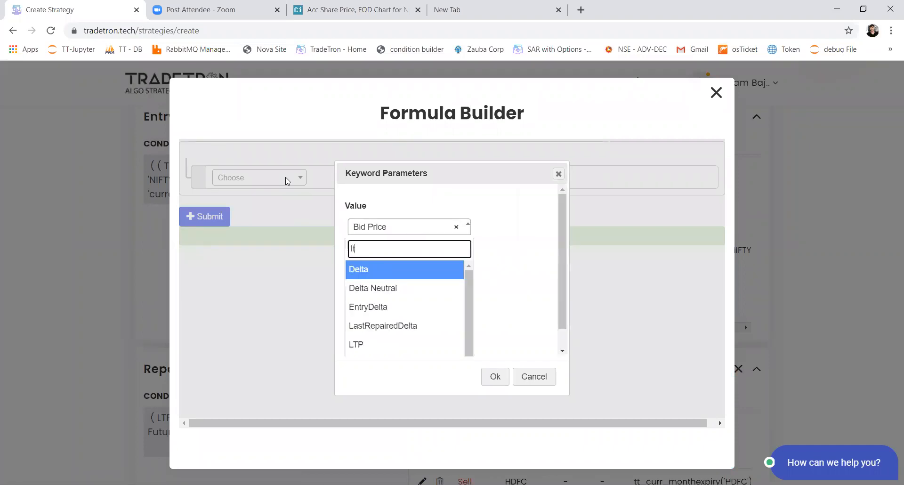
pyautogui.write('p')
pyautogui.press('Return')
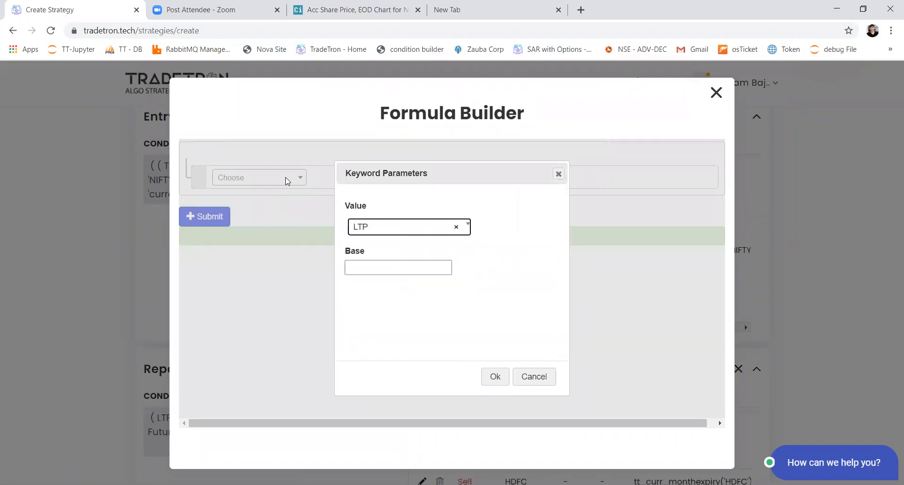
pyautogui.write('1')
pyautogui.press('Return')
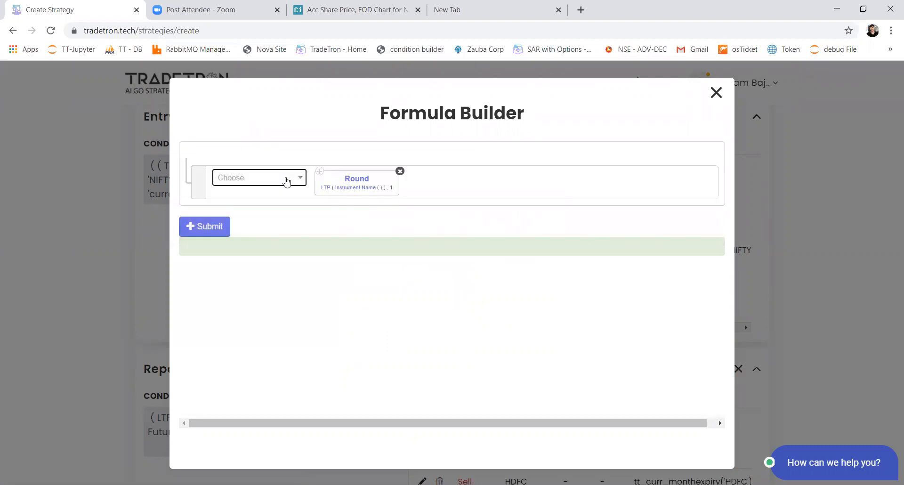
# Step: Change the LTP instrument inside Round to Traded Instrument Name and accept the parameters
pyautogui.click(332, 189)
pyautogui.click(371, 221)
pyautogui.write('t')
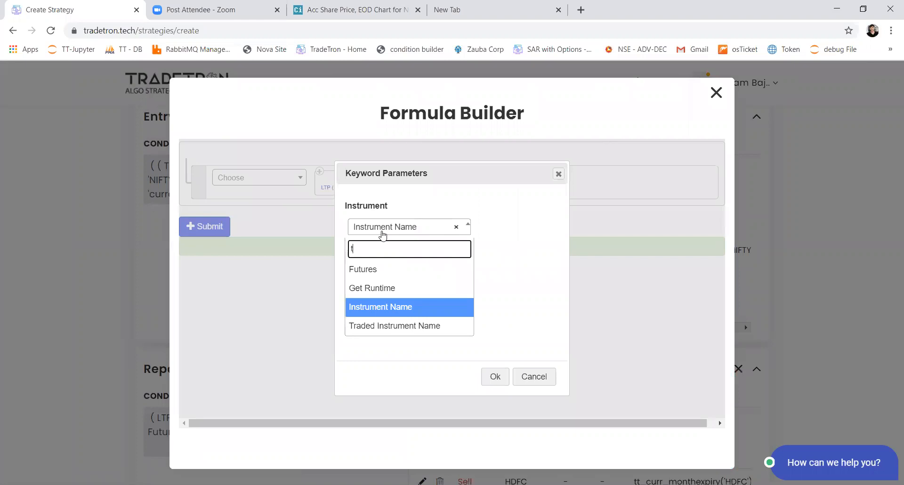
pyautogui.write('rade')
pyautogui.press('Return')
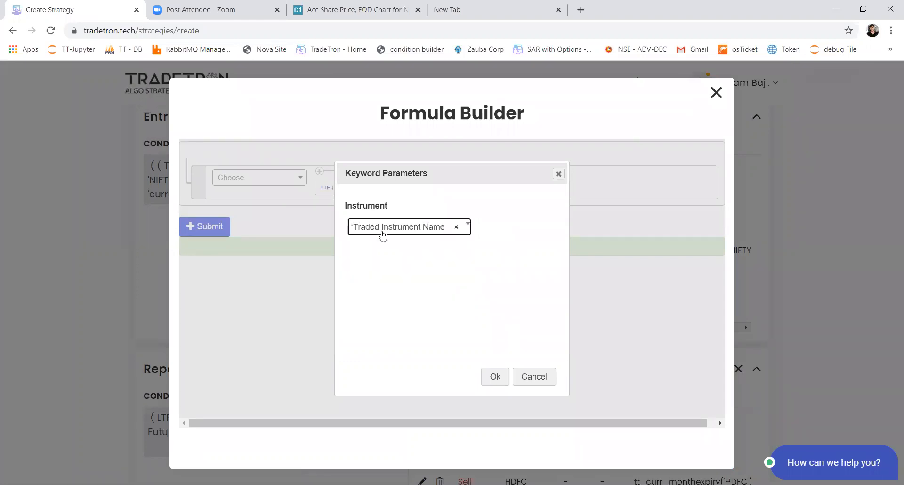
pyautogui.click(448, 234)
pyautogui.click(448, 236)
pyautogui.click(491, 376)
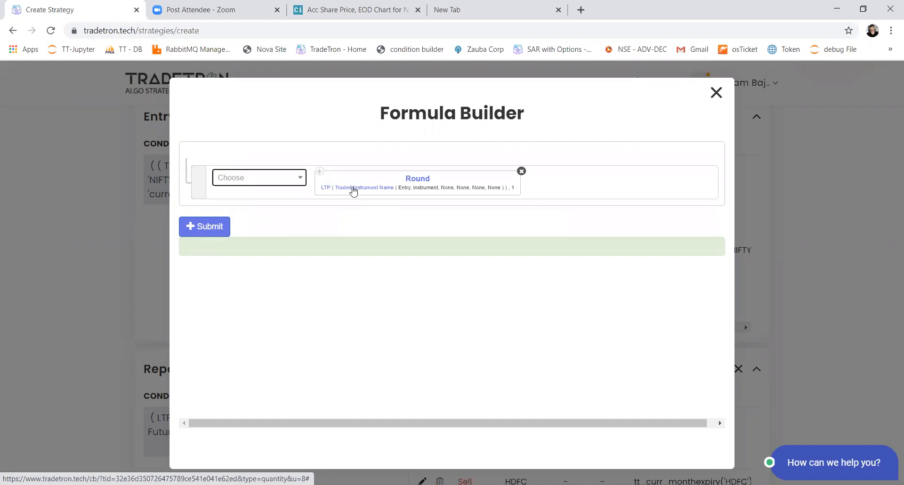
# Step: Edit the Traded Instrument Name parameters, setting underlying NIFTY 50, set number 1 and condition number 1 with the instrument field
pyautogui.click(353, 191)
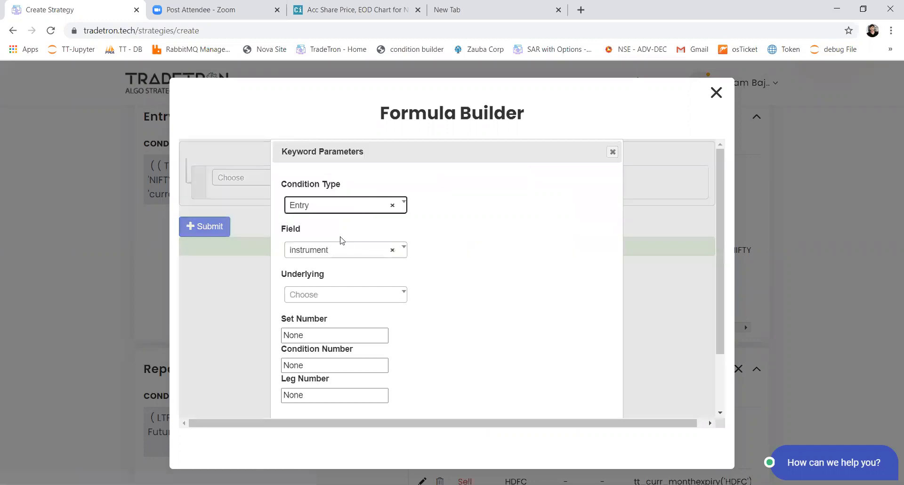
pyautogui.click(332, 250)
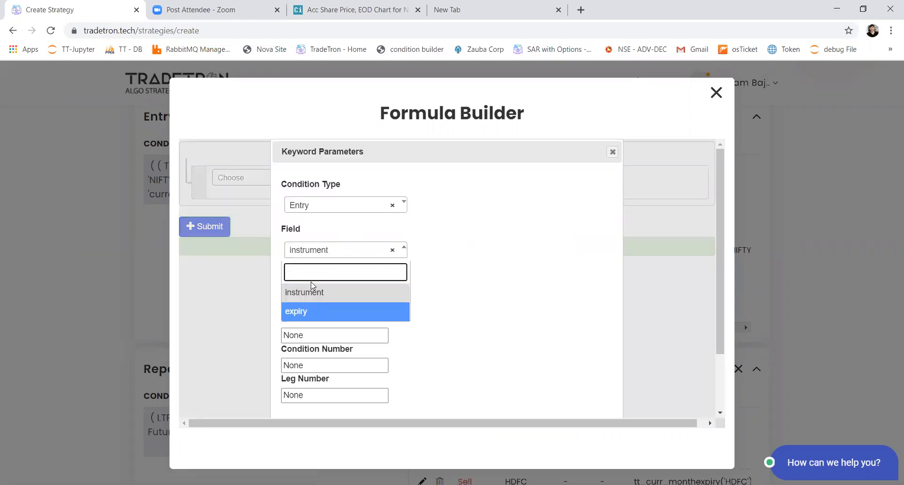
pyautogui.click(338, 297)
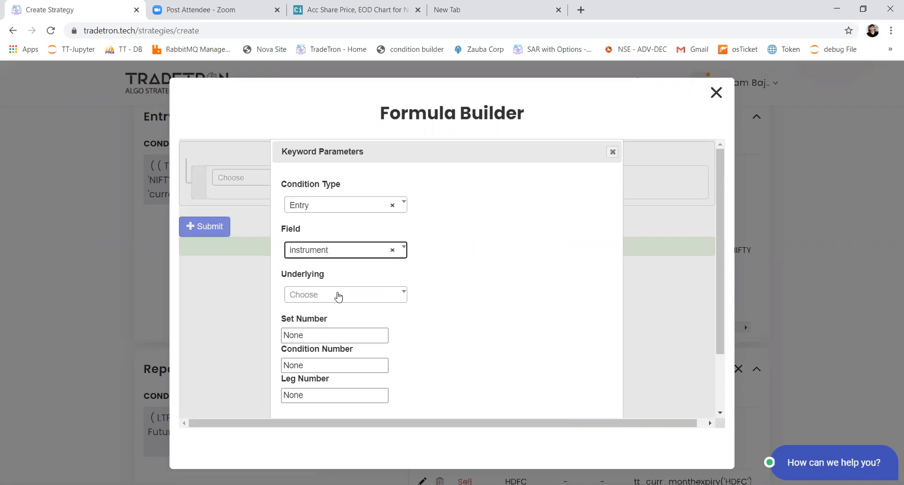
pyautogui.click(338, 297)
pyautogui.write('nifty')
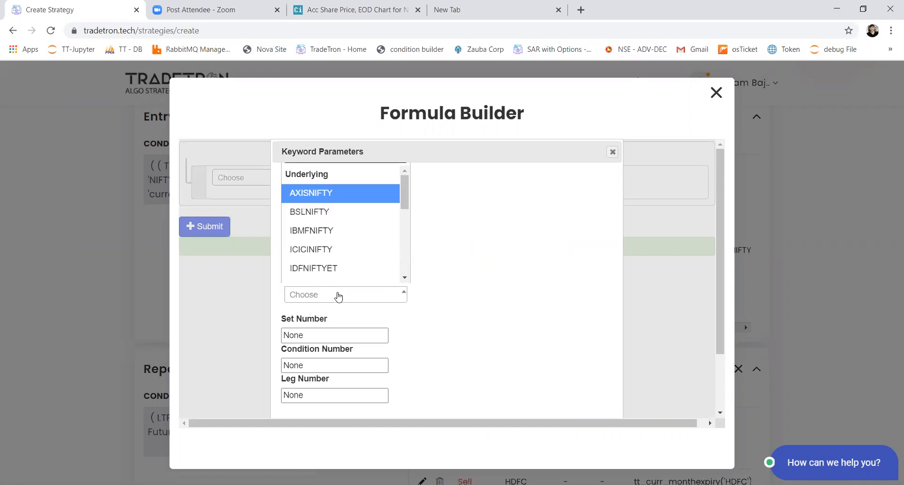
pyautogui.press('Return')
pyautogui.press('Tab')
pyautogui.write('1')
pyautogui.press('Tab')
pyautogui.write('1')
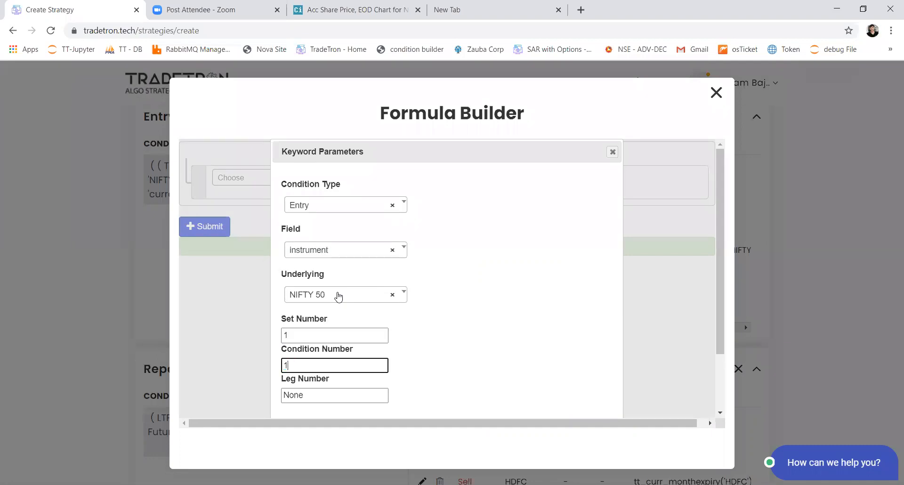
# Step: Set the traded instrument's leg number to 2 and accept the keyword parameters
pyautogui.press('Tab')
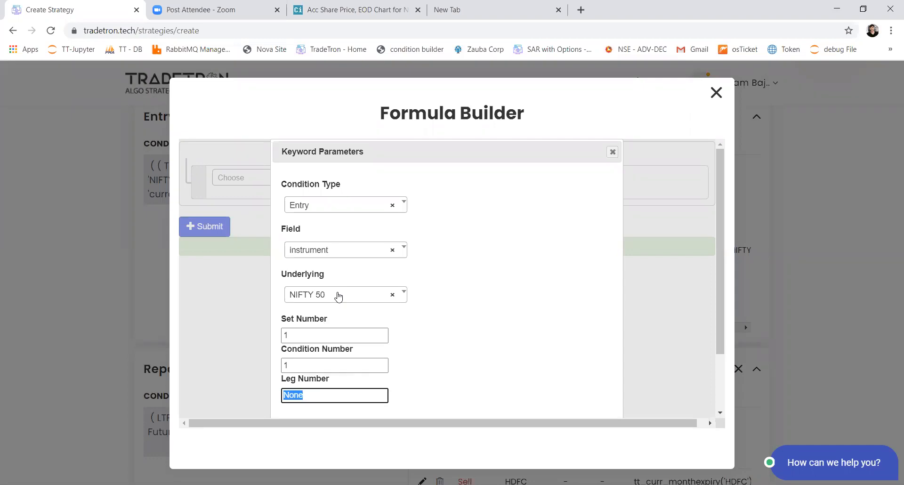
pyautogui.write('1')
pyautogui.doubleClick(282, 395)
pyautogui.press('BackSpace')
pyautogui.write('2')
pyautogui.moveTo(299, 398); pyautogui.dragTo(267, 401)
pyautogui.scroll(-2, 404, 362)
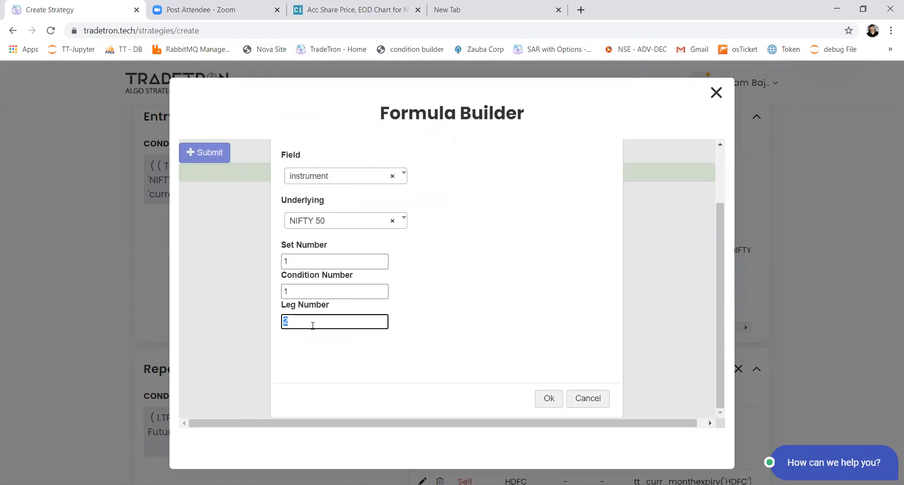
pyautogui.click(549, 399)
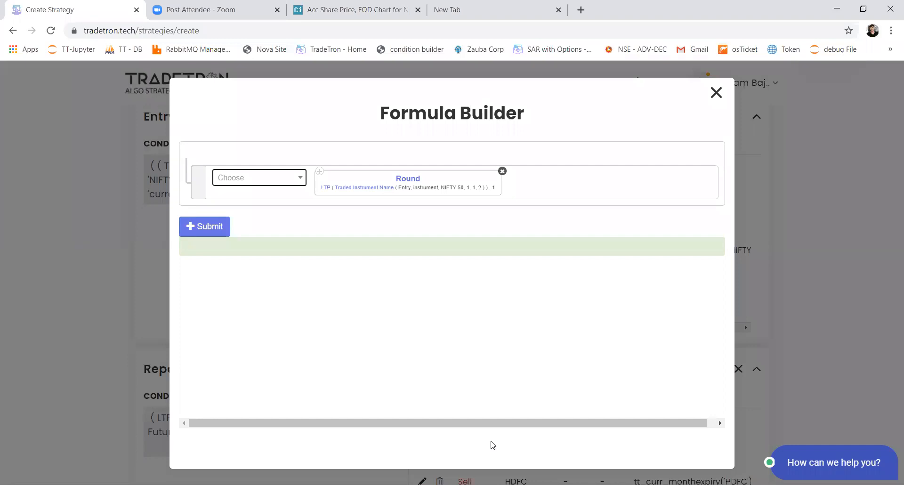
# Step: Close the Formula Builder and the Position builder without submitting the Round formula
pyautogui.hotkey('alt', 'Tab')
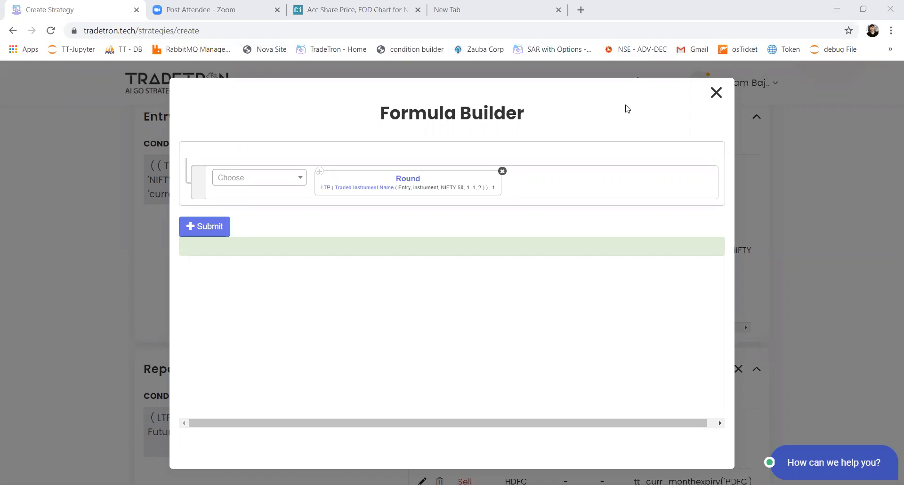
pyautogui.click(714, 98)
pyautogui.click(667, 96)
# Step: Review Set 1's Entry and Repair Once sections, continuing down to Set 2
pyautogui.scroll(4, 151, 261)
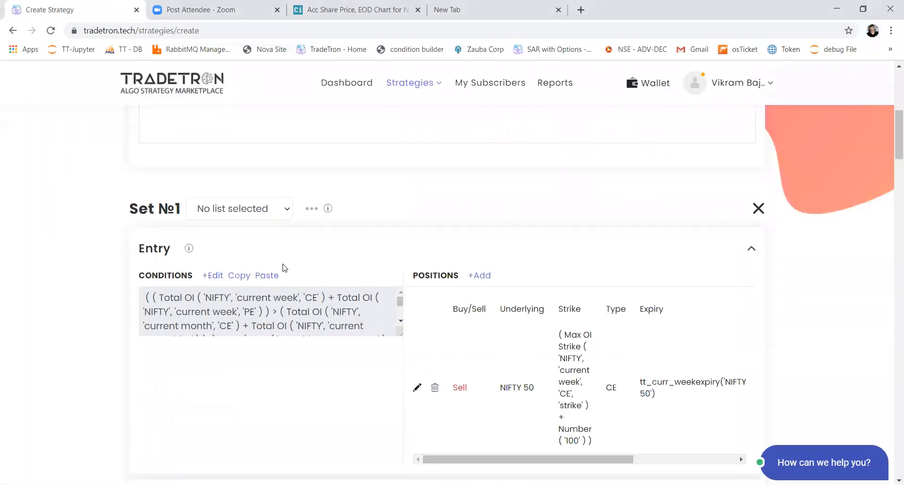
pyautogui.moveTo(151, 262); pyautogui.dragTo(178, 267)
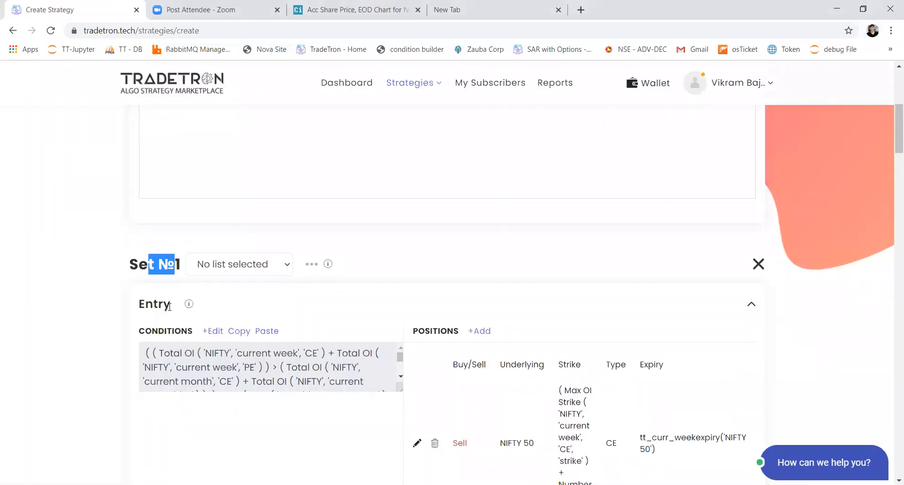
pyautogui.scroll(-3, 169, 307)
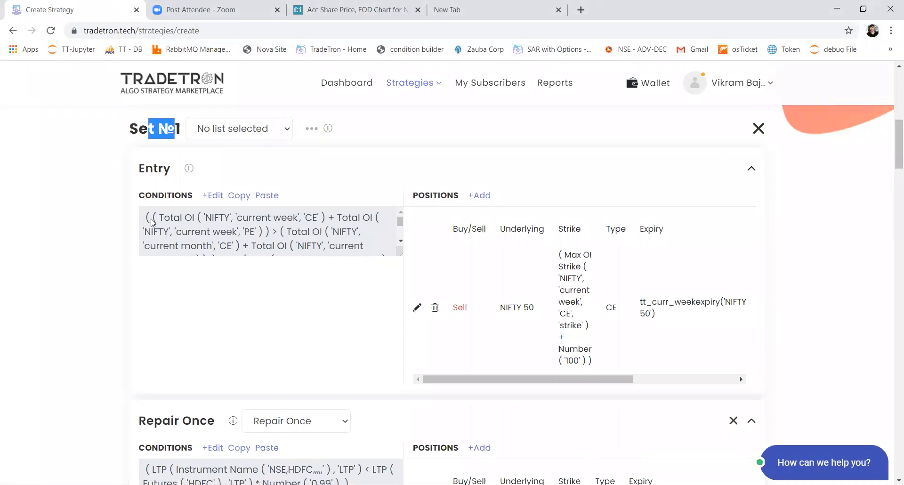
pyautogui.doubleClick(157, 166)
pyautogui.scroll(-7, 148, 269)
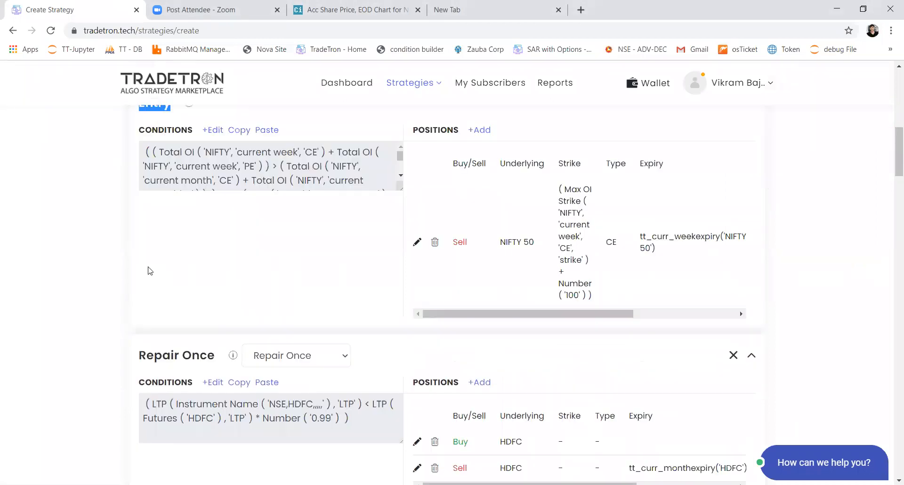
pyautogui.doubleClick(148, 301)
pyautogui.scroll(-6, 195, 337)
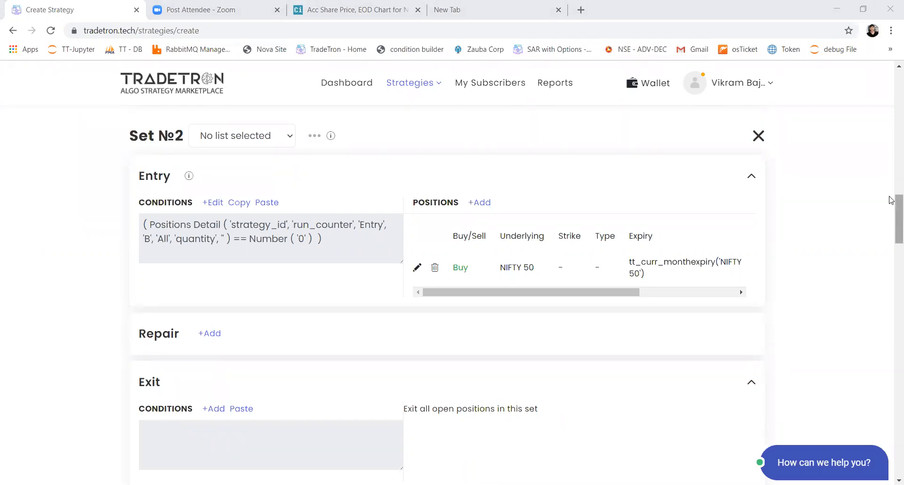
# Step: Review the Universal Exit condition with its PNL, Number 2500 and Multiplier terms
pyautogui.moveTo(895, 202); pyautogui.dragTo(890, 330)
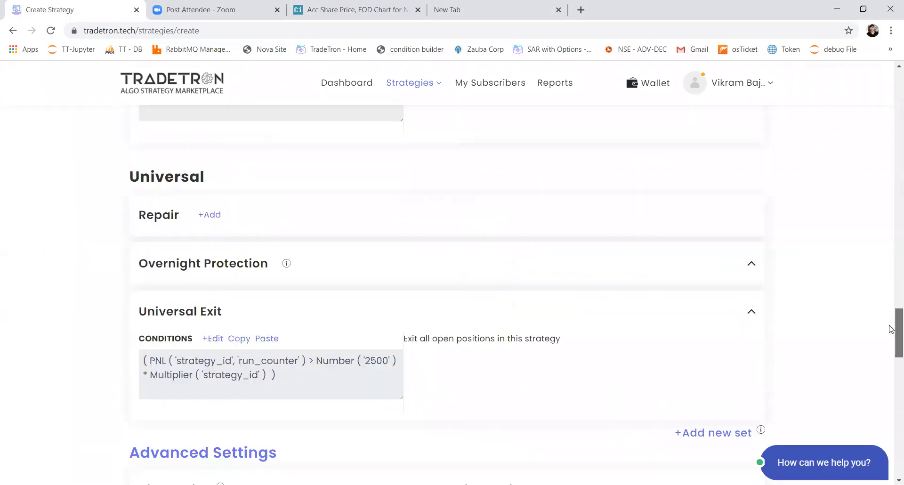
pyautogui.scroll(-2, 177, 250)
pyautogui.tripleClick(178, 253)
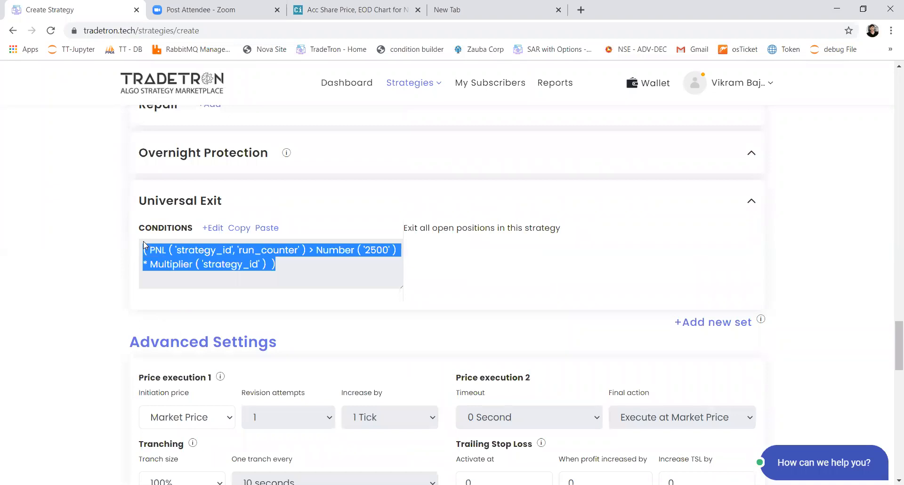
pyautogui.click(191, 261)
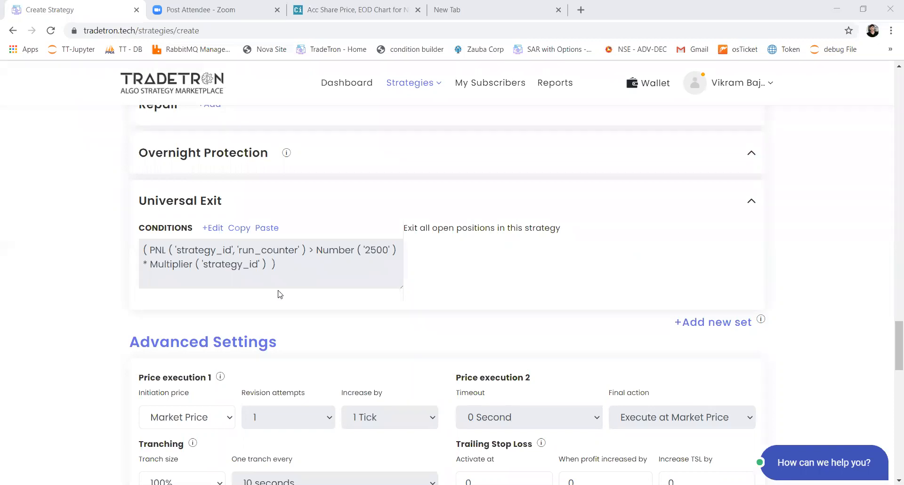
# Step: Open the Condition Builder for Set 3's Repair Once and look up the ADX keyword, dismissing its parameters unaccepted
pyautogui.scroll(8, 74, 206)
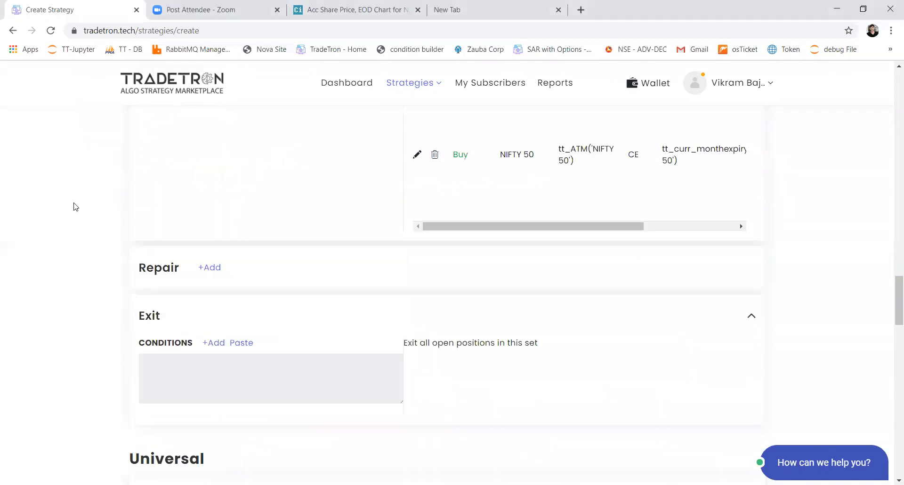
pyautogui.scroll(1, 74, 206)
pyautogui.scroll(-5, 73, 207)
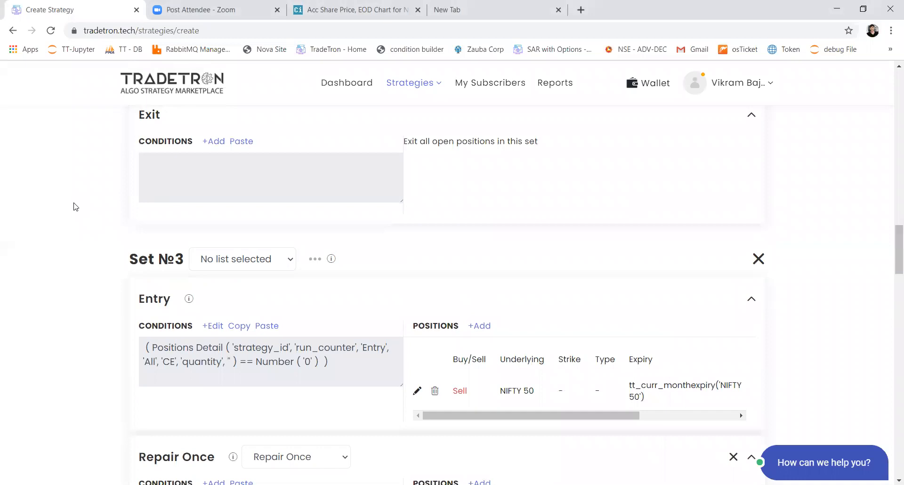
pyautogui.scroll(-4, 73, 206)
pyautogui.click(219, 287)
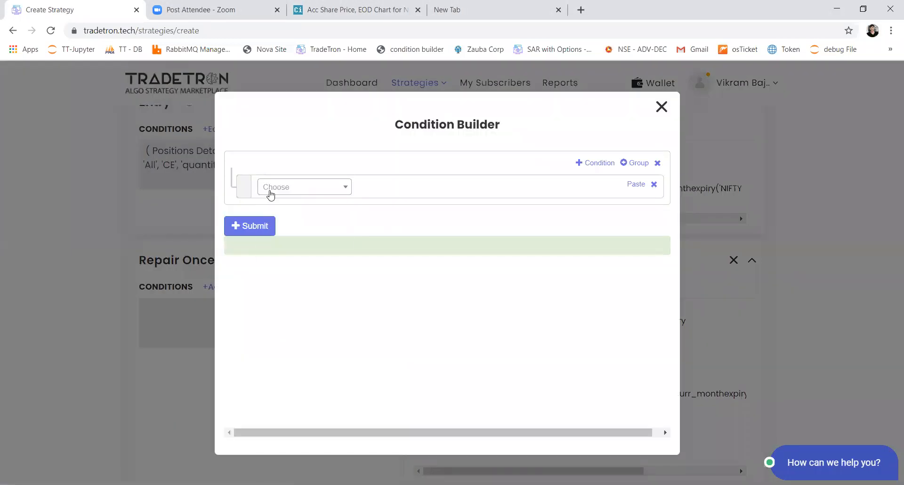
pyautogui.click(270, 188)
pyautogui.write('ad')
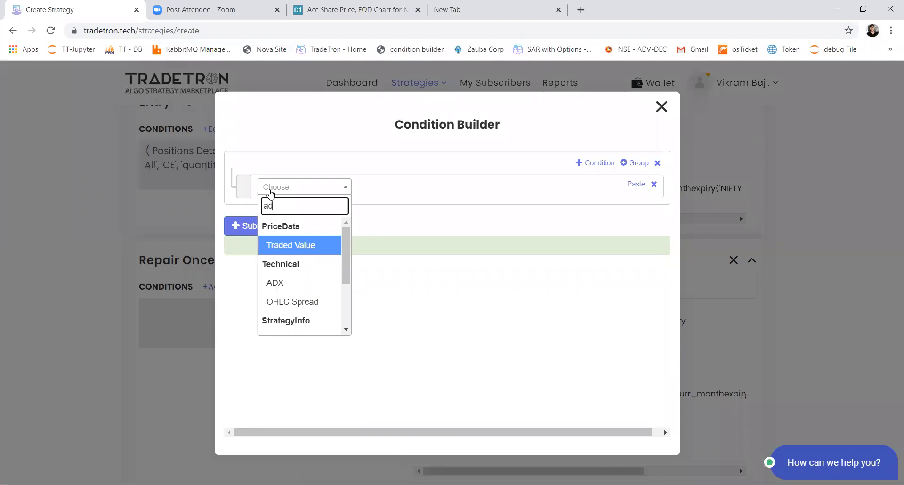
pyautogui.click(292, 285)
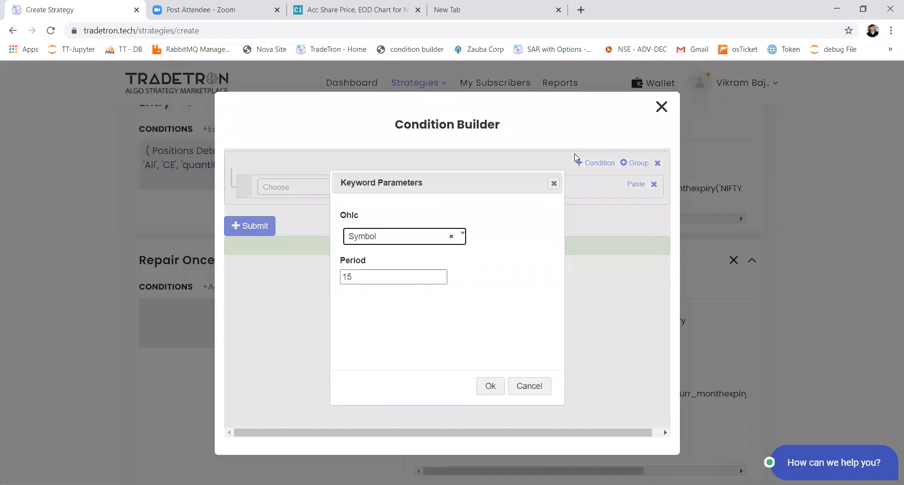
pyautogui.click(553, 183)
# Step: Search the condition keywords for the DI- and DI+ indicators
pyautogui.click(332, 188)
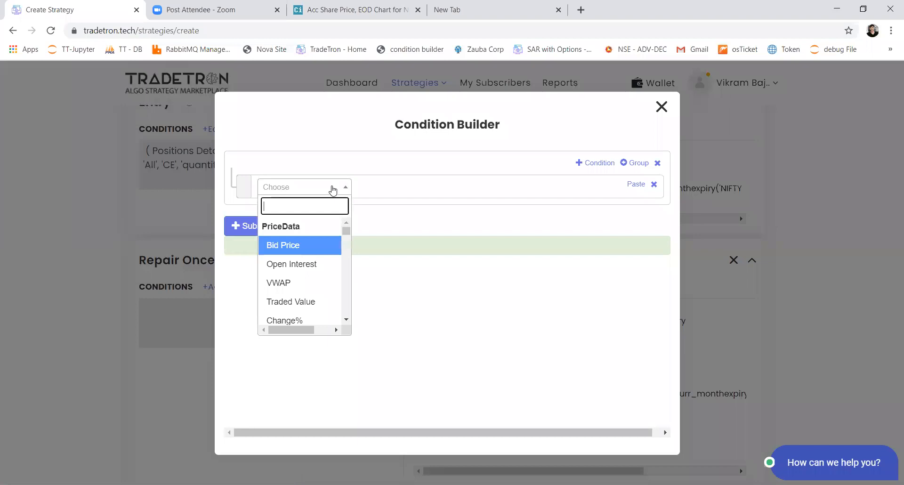
pyautogui.write('di')
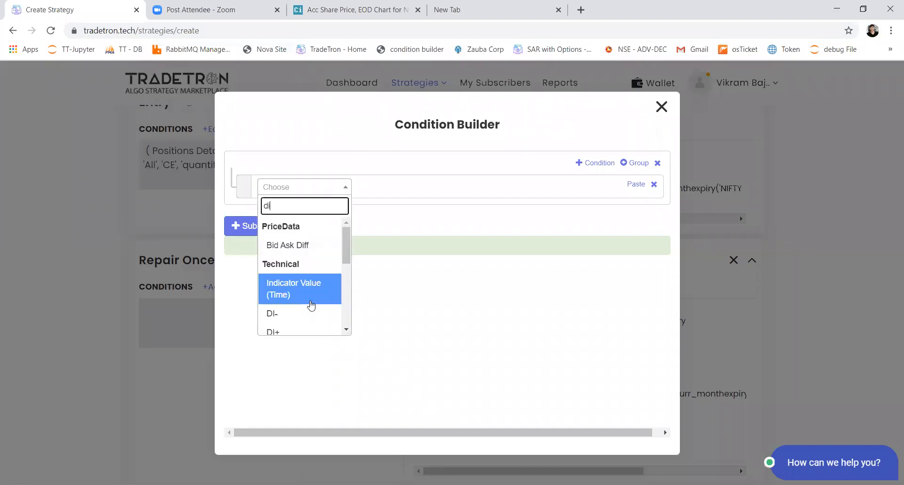
pyautogui.moveTo(346, 259); pyautogui.dragTo(346, 281)
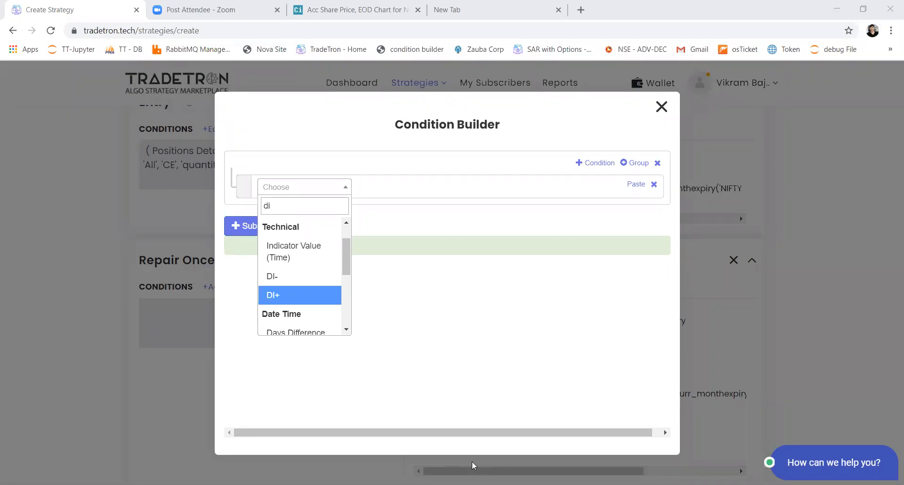
# Step: Add a Get Runtime keyword with the variable name open, and close the Condition Builder without submitting it
pyautogui.doubleClick(304, 202)
pyautogui.write('g')
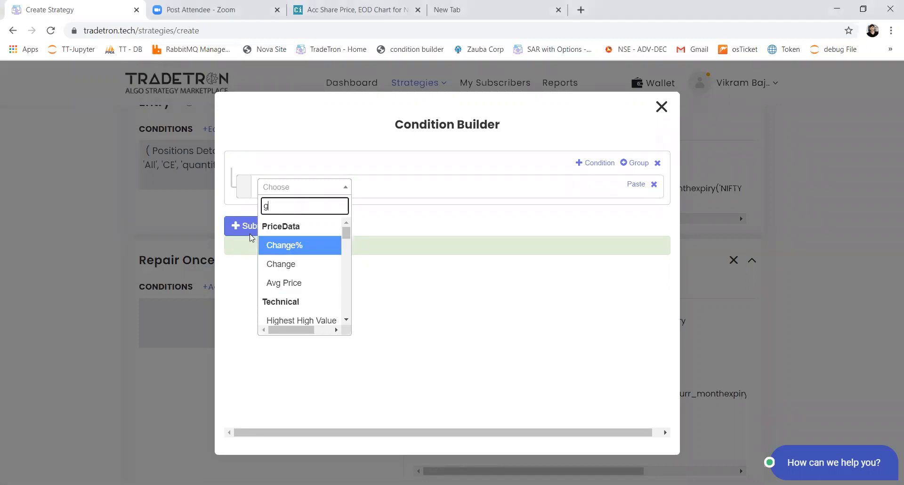
pyautogui.write('et')
pyautogui.click(278, 245)
pyautogui.write('open')
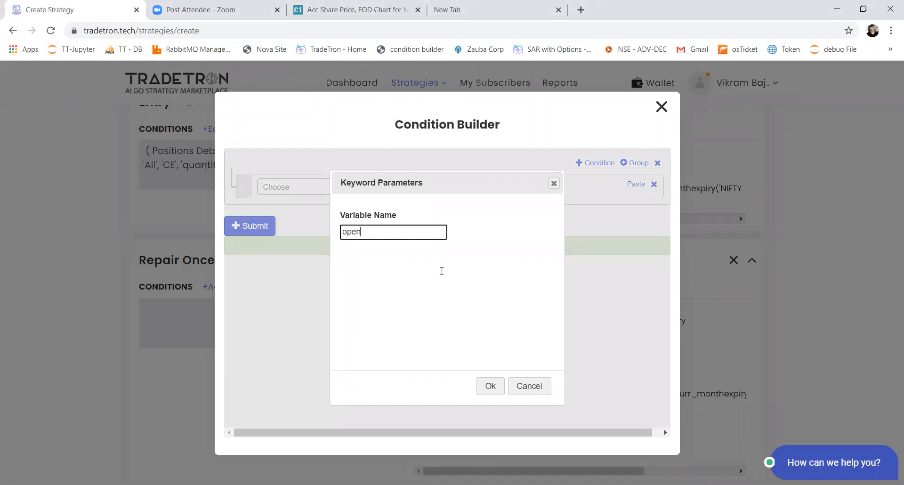
pyautogui.click(489, 386)
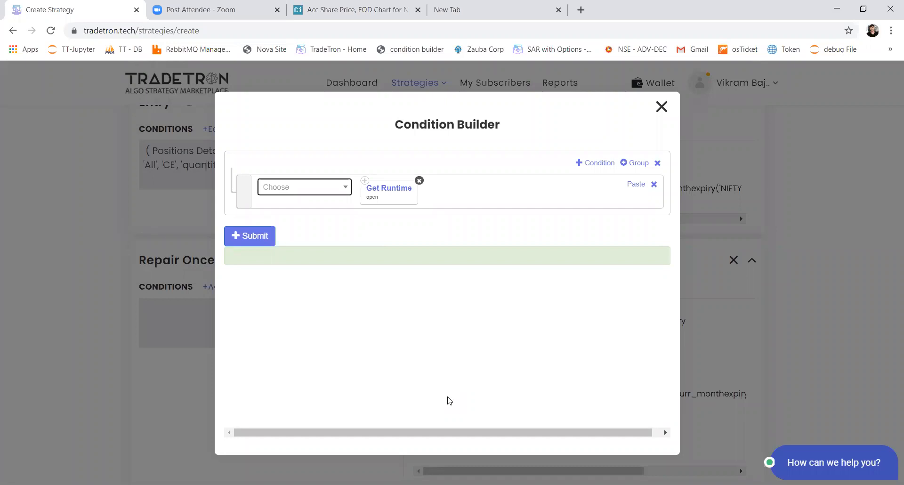
pyautogui.hotkey('alt', 'Tab')
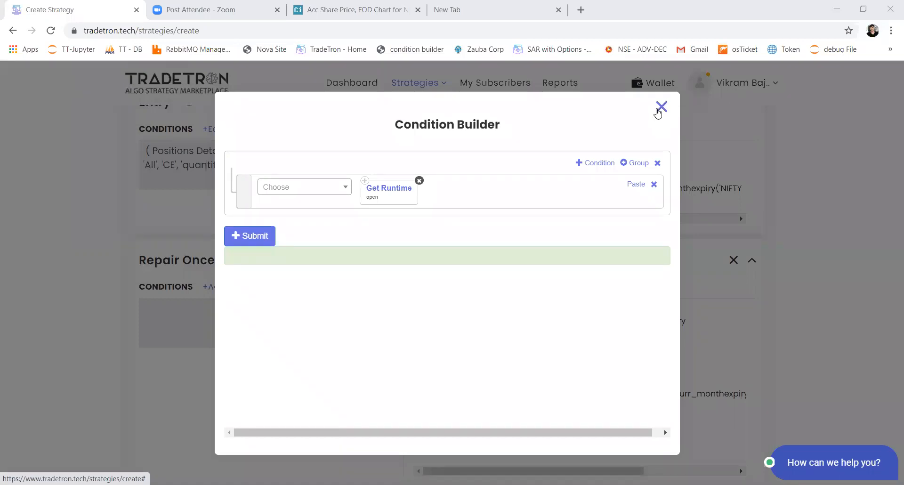
pyautogui.click(658, 113)
# Step: Start a new buy position in Set 3's Entry with exchange NFO and type Put
pyautogui.scroll(3, 434, 197)
pyautogui.scroll(1, 434, 198)
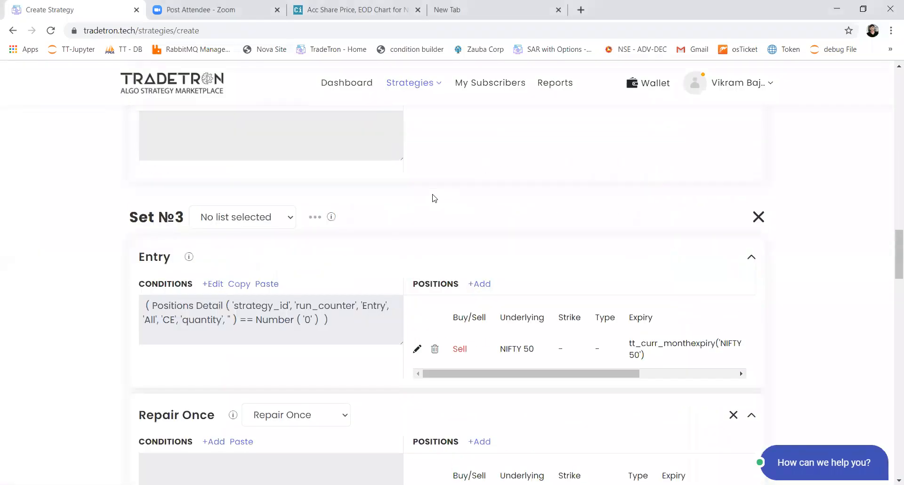
pyautogui.click(488, 287)
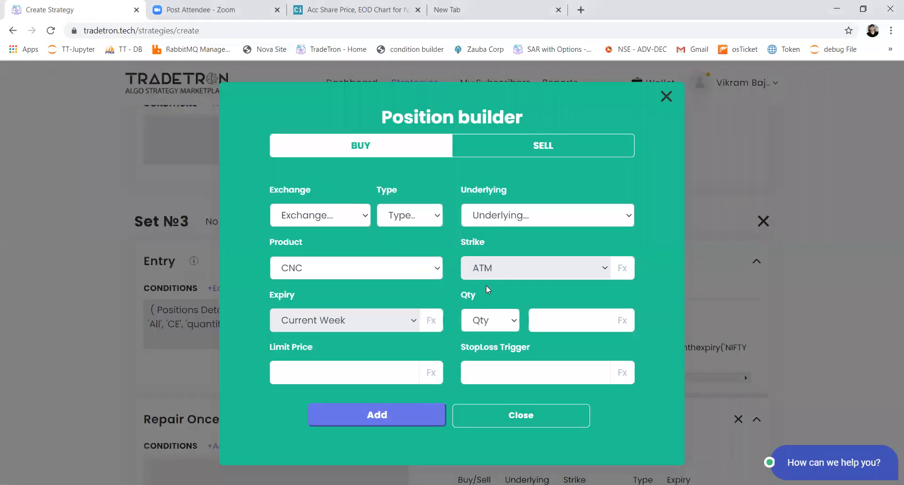
pyautogui.click(351, 224)
pyautogui.click(324, 287)
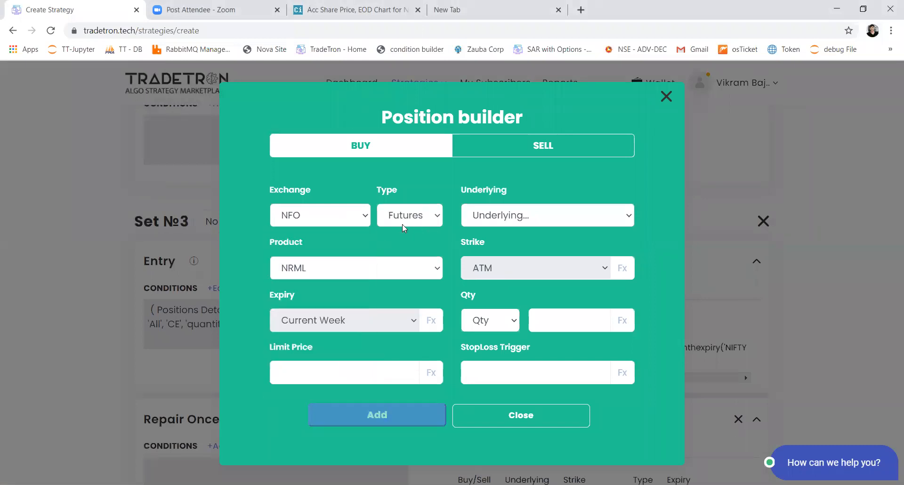
pyautogui.click(402, 225)
pyautogui.click(397, 254)
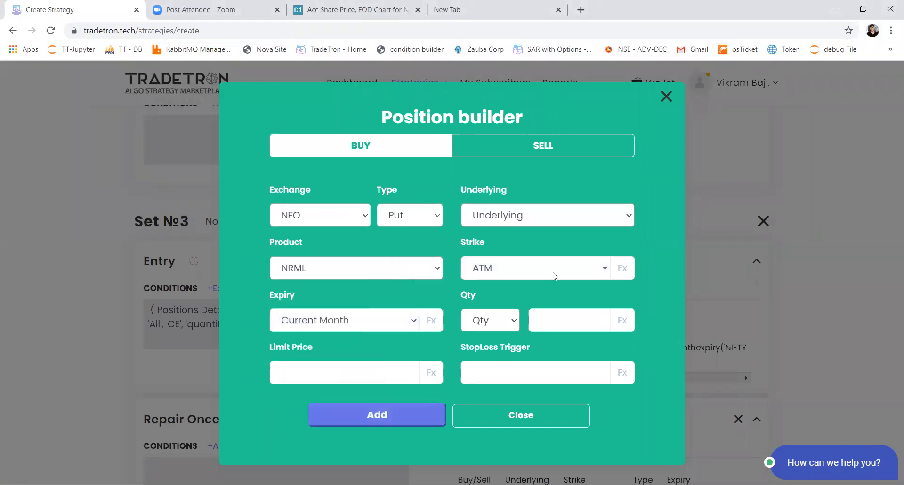
# Step: Switch the Put position's strike to an Fx formula and choose the Get Strike keyword for it
pyautogui.click(604, 268)
pyautogui.click(563, 307)
pyautogui.click(621, 267)
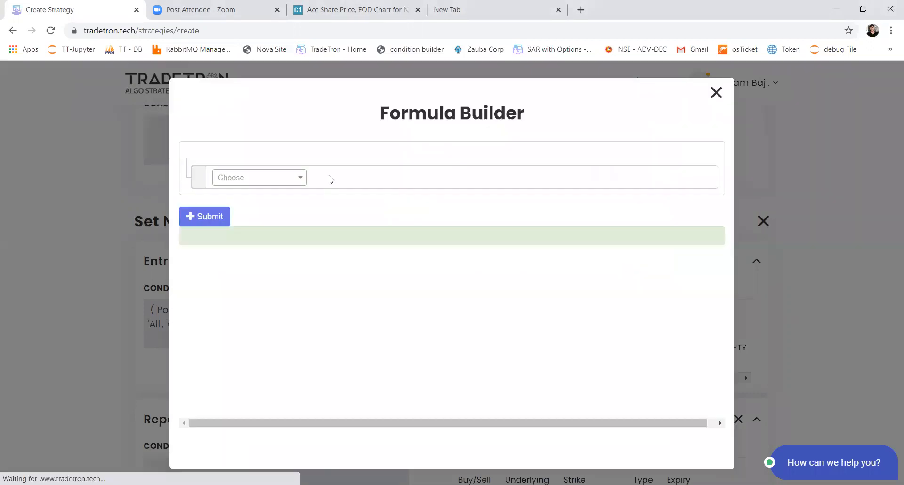
pyautogui.click(287, 176)
pyautogui.write('get')
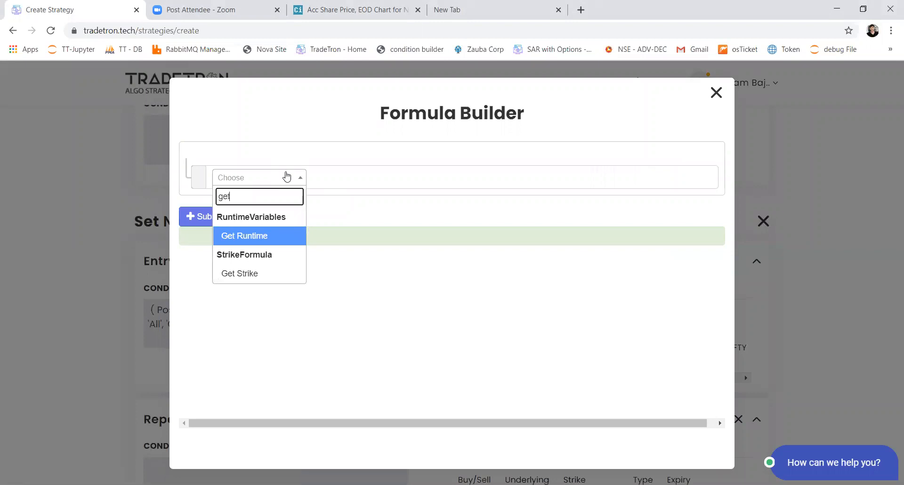
pyautogui.press('Down')
pyautogui.press('Return')
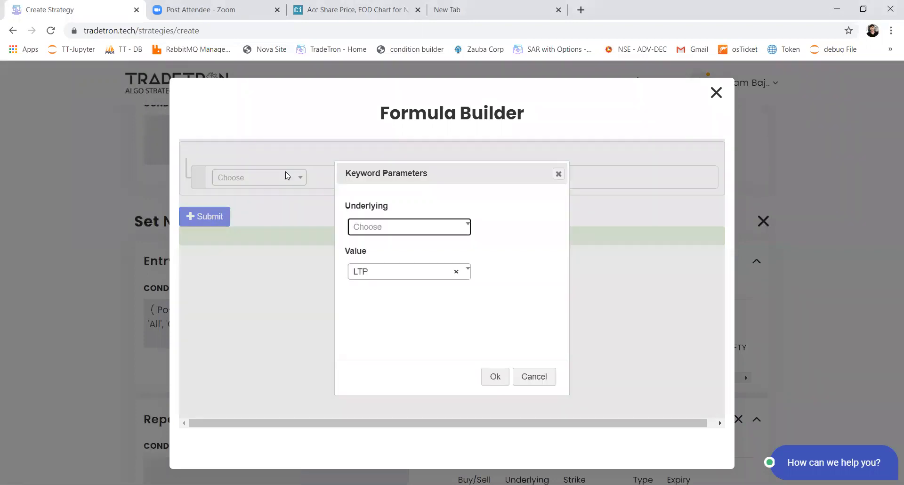
# Step: Set Get Strike's underlying to NIFTY 50, keep LTP as its value, and accept the parameters
pyautogui.press('Return')
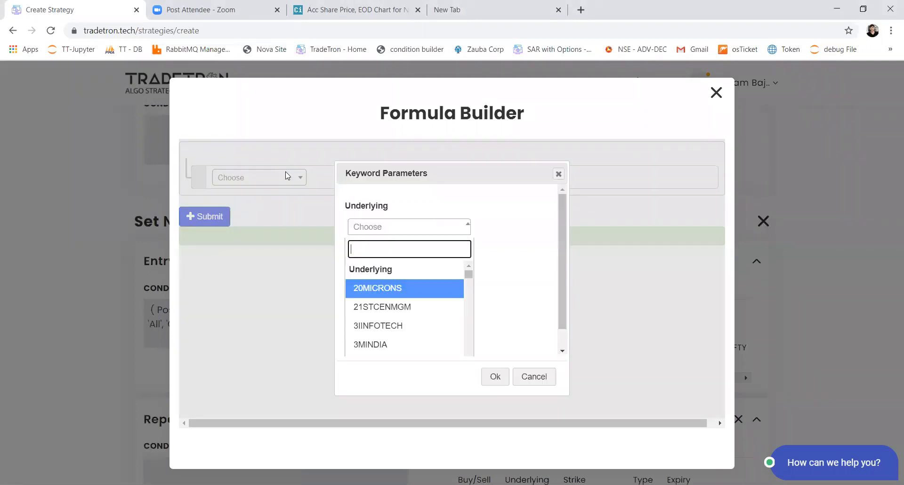
pyautogui.write('nifty')
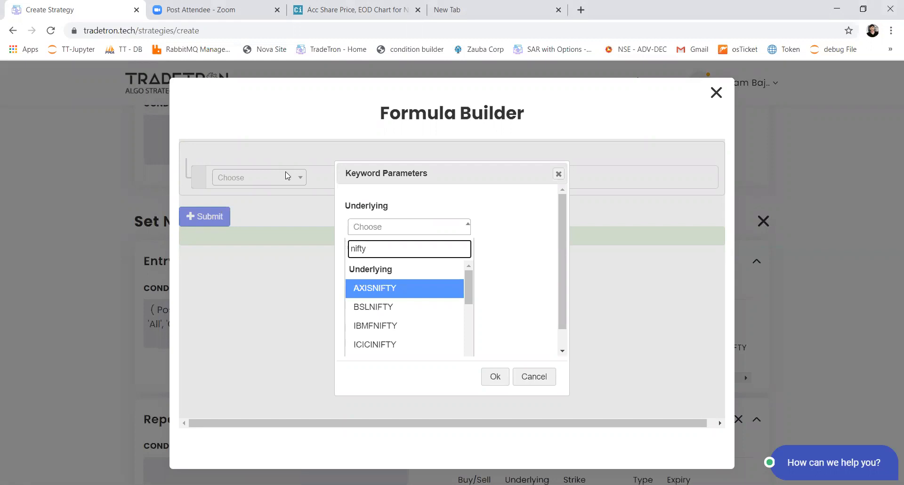
pyautogui.write(' 50')
pyautogui.press('Return')
pyautogui.press('Tab')
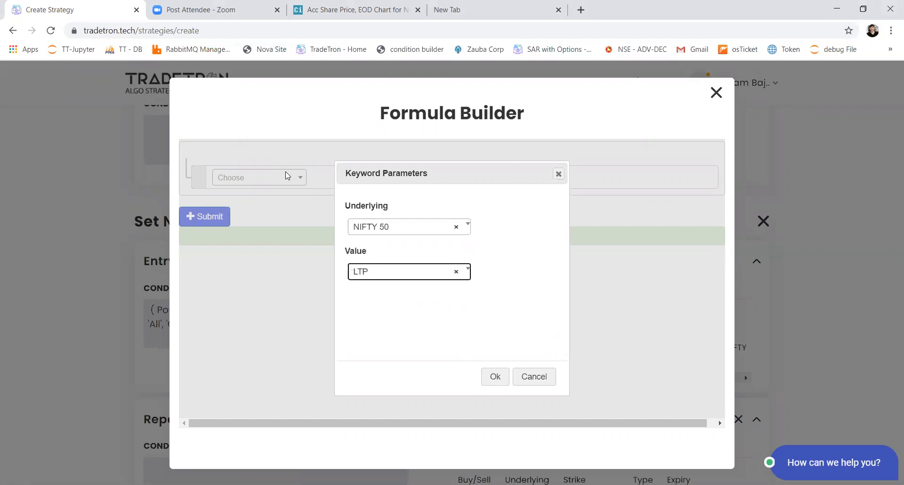
pyautogui.press('Tab')
pyautogui.press('Return')
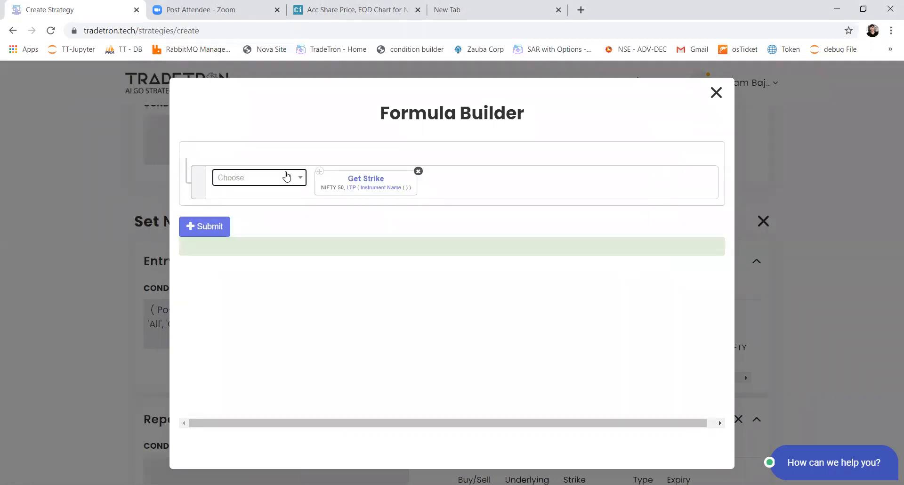
# Step: Set the instrument inside Get Strike's LTP to NFO and NIFTY 50, and accept the keyword parameters
pyautogui.click(384, 189)
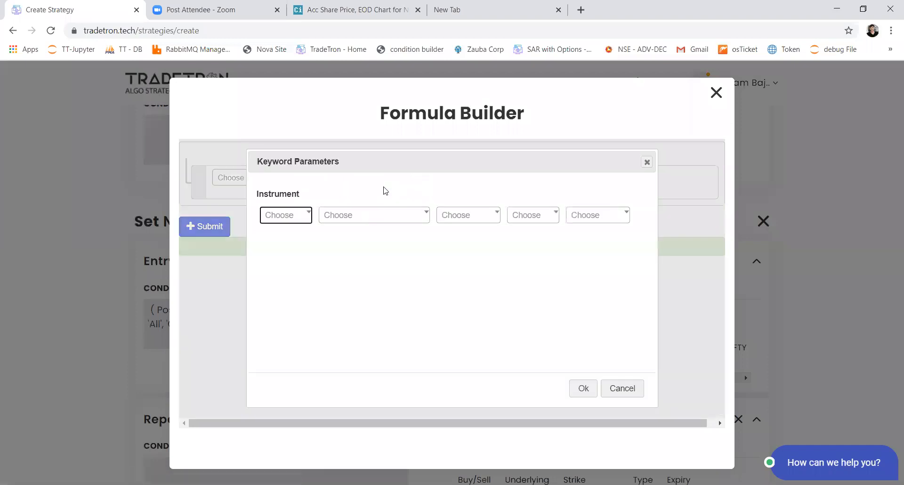
pyautogui.press('Return')
pyautogui.write('nfo')
pyautogui.press('Return')
pyautogui.press('Tab')
pyautogui.press('Return')
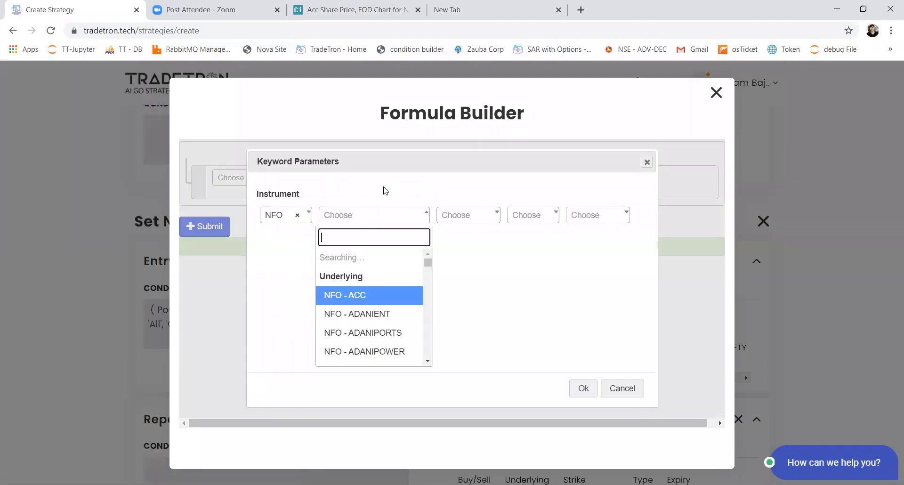
pyautogui.write('nifty')
pyautogui.press('Return')
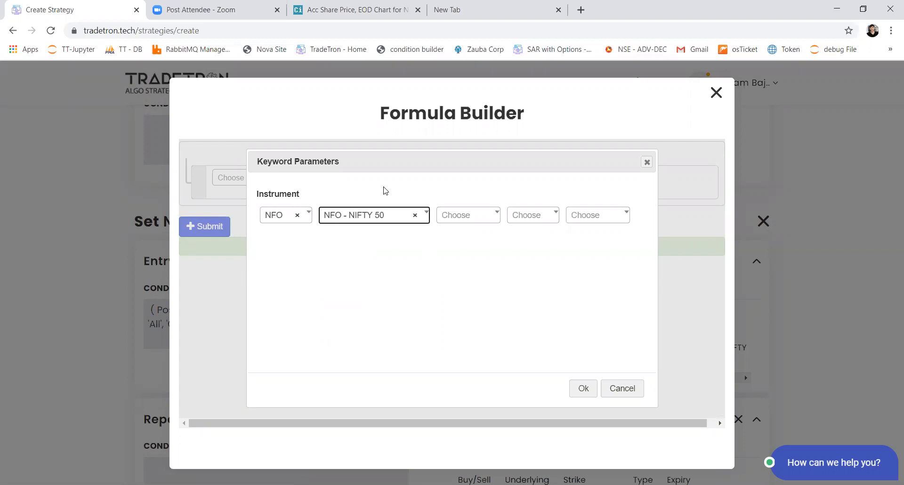
pyautogui.click(466, 213)
pyautogui.click(467, 213)
pyautogui.click(575, 389)
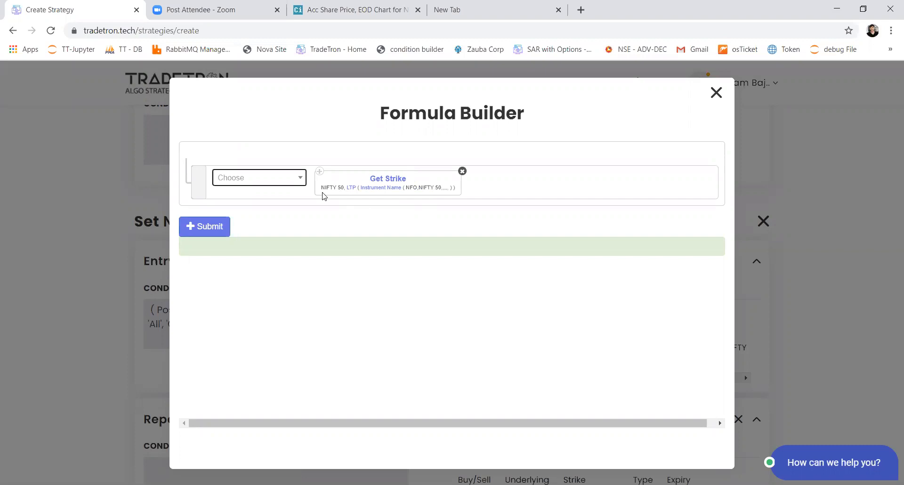
# Step: Submit the strike formula and try to add the Put position without an underlying or quantity, closing the Position builder
pyautogui.click(215, 228)
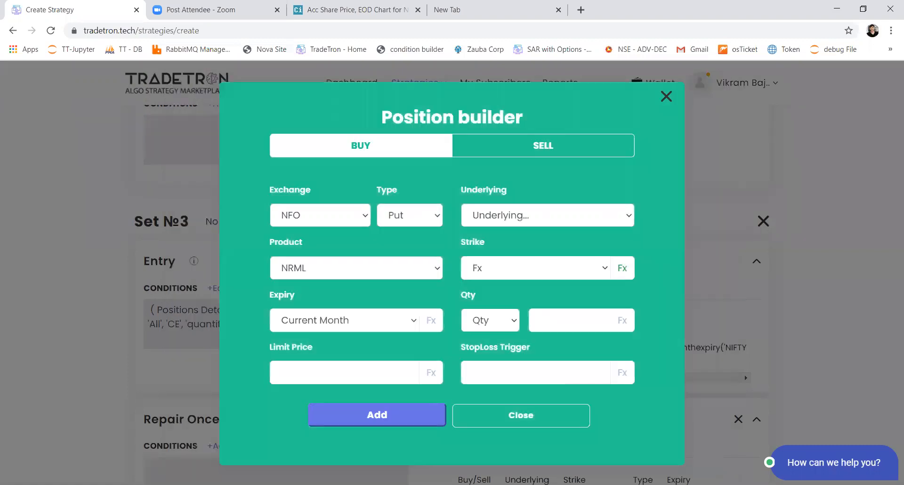
pyautogui.click(448, 431)
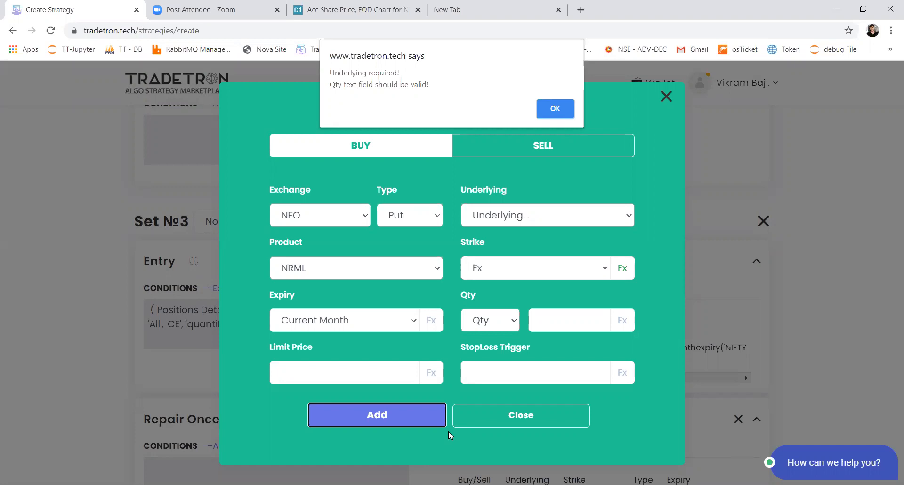
pyautogui.click(554, 109)
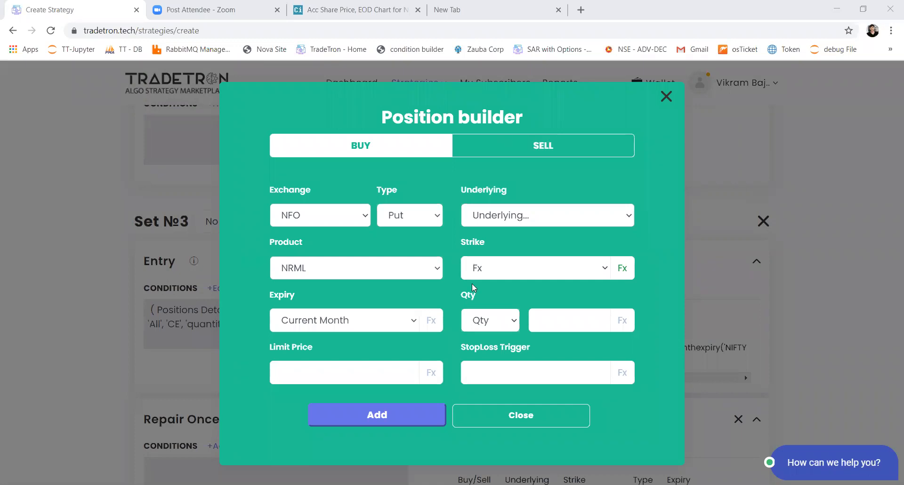
pyautogui.click(664, 98)
# Step: Rename the strategy to "Open Interest , multiplier and position details"
pyautogui.scroll(20, 303, 195)
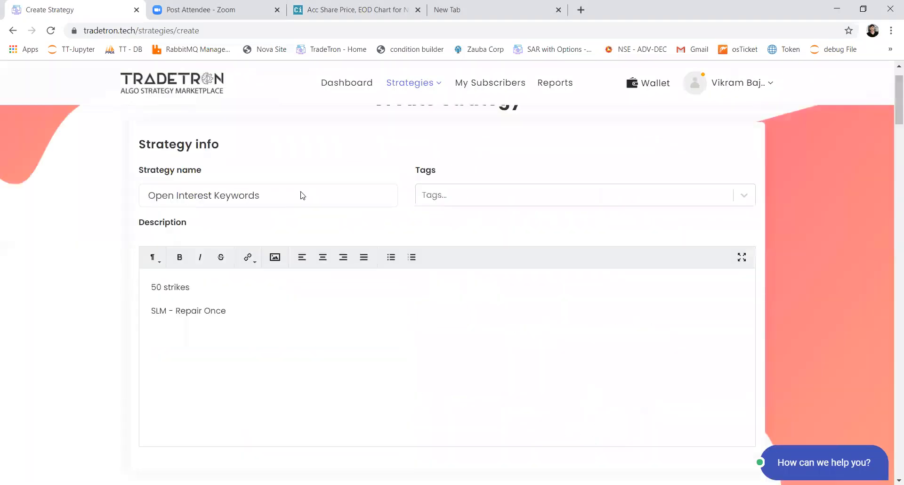
pyautogui.scroll(2, 303, 196)
pyautogui.moveTo(280, 239); pyautogui.dragTo(214, 238)
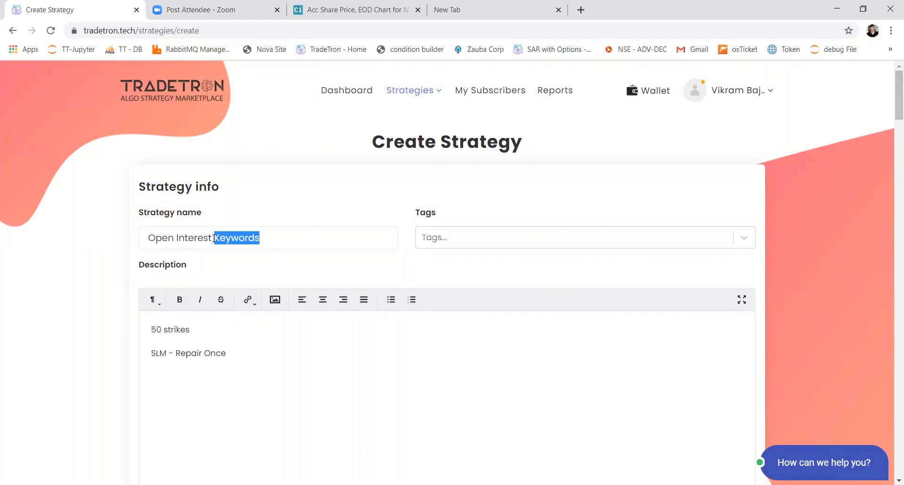
pyautogui.write('mult')
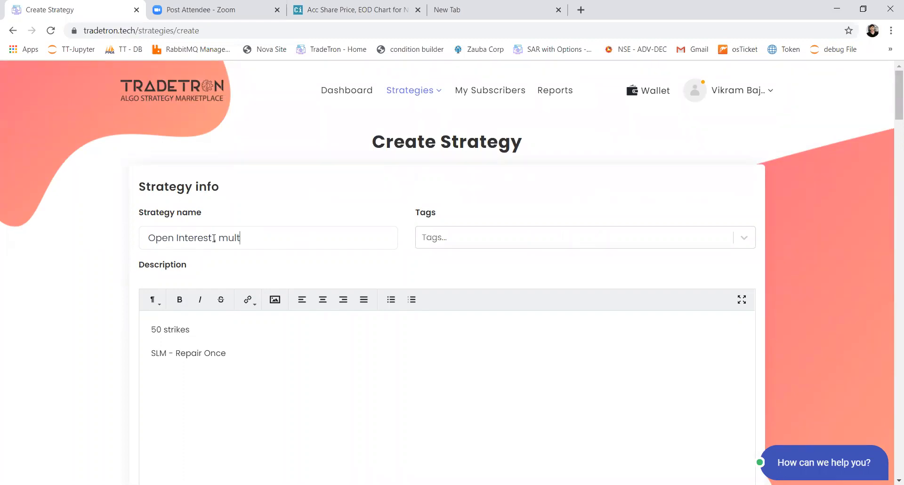
pyautogui.write('iplier and position dea')
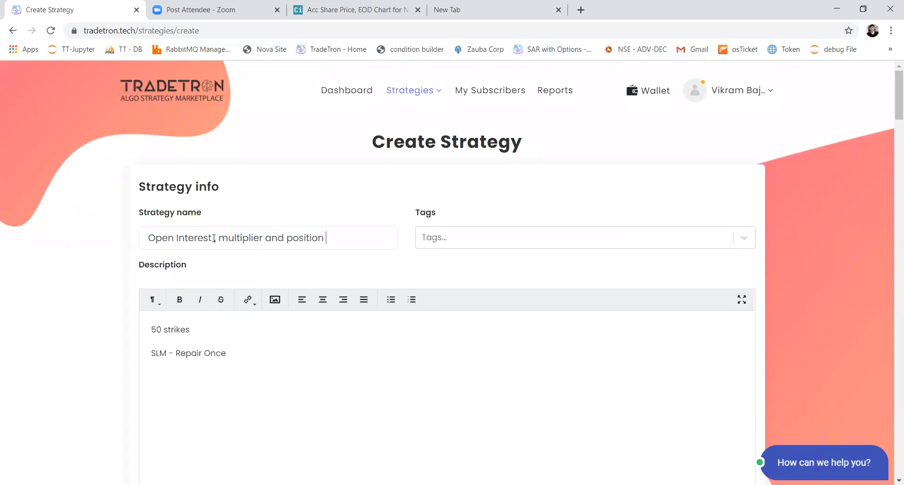
pyautogui.press('BackSpace')
pyautogui.write('tails')
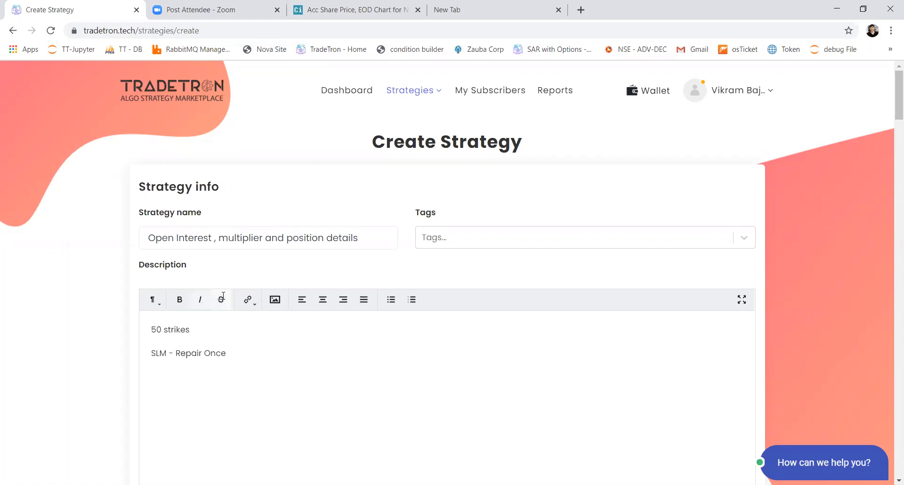
# Step: Set Public Strategy to Yes in the strategy's marketplace settings
pyautogui.scroll(-8, 240, 341)
pyautogui.scroll(-15, 228, 431)
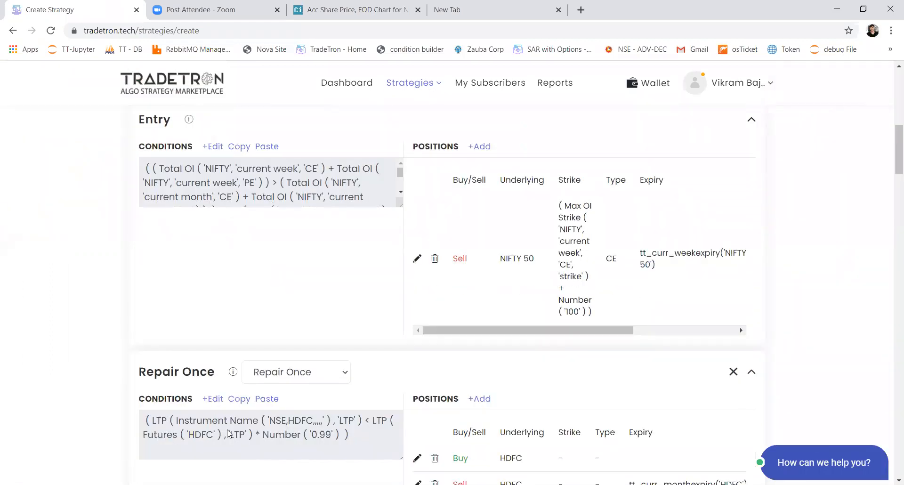
pyautogui.scroll(-15, 228, 433)
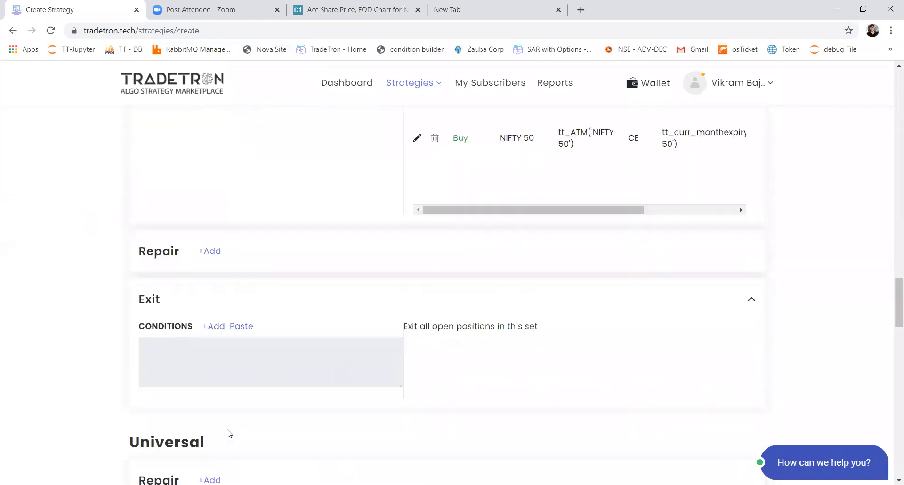
pyautogui.scroll(-15, 228, 433)
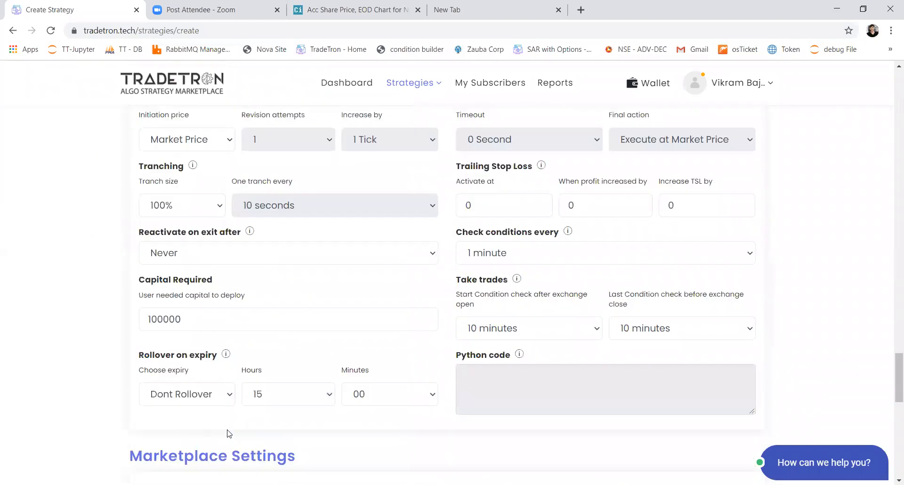
pyautogui.scroll(5, 228, 432)
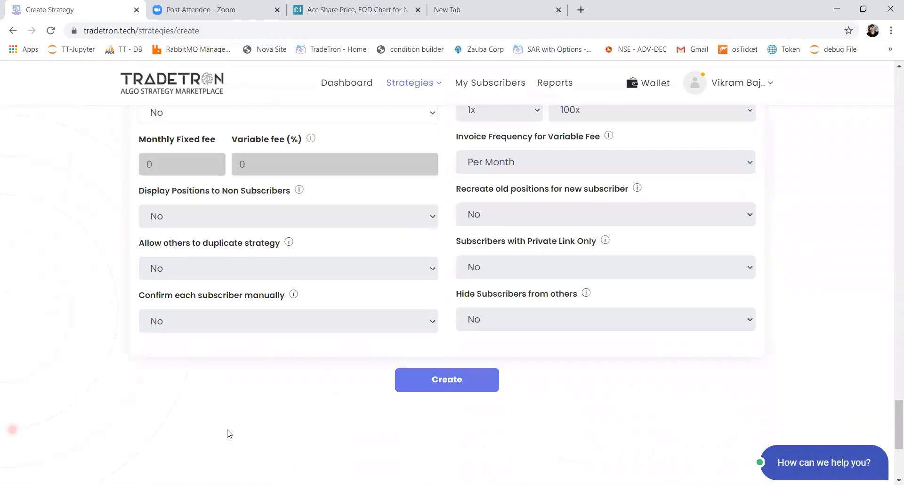
pyautogui.click(273, 230)
pyautogui.click(265, 250)
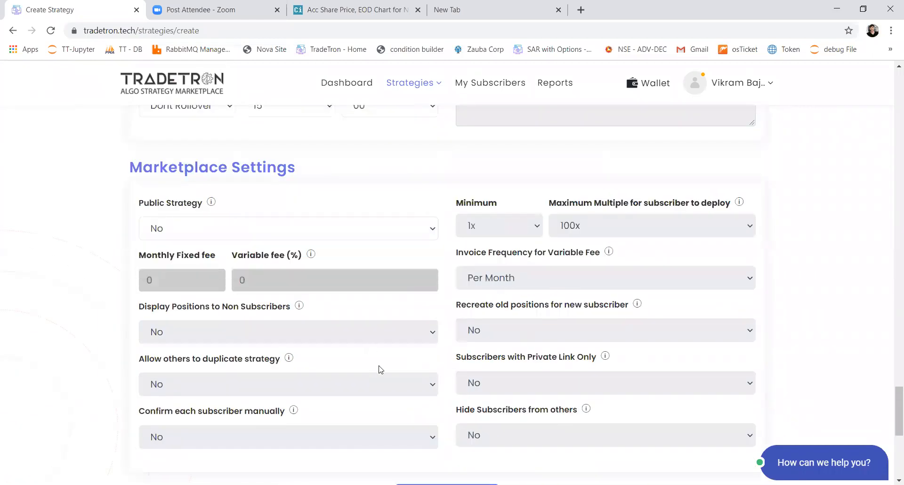
# Step: Set Subscribers with Private Link Only and Allow others to duplicate strategy to Yes, and create the strategy
pyautogui.scroll(-3, 377, 367)
pyautogui.click(496, 254)
pyautogui.click(487, 274)
pyautogui.click(285, 260)
pyautogui.click(277, 282)
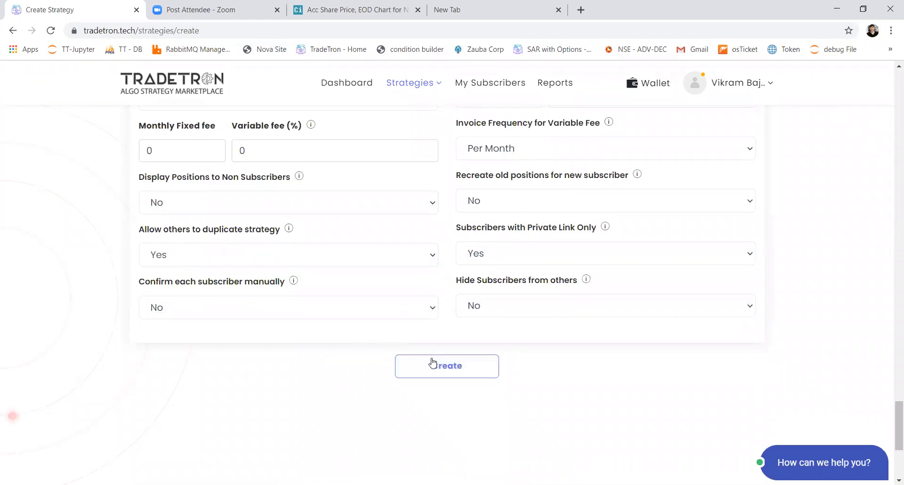
pyautogui.click(432, 363)
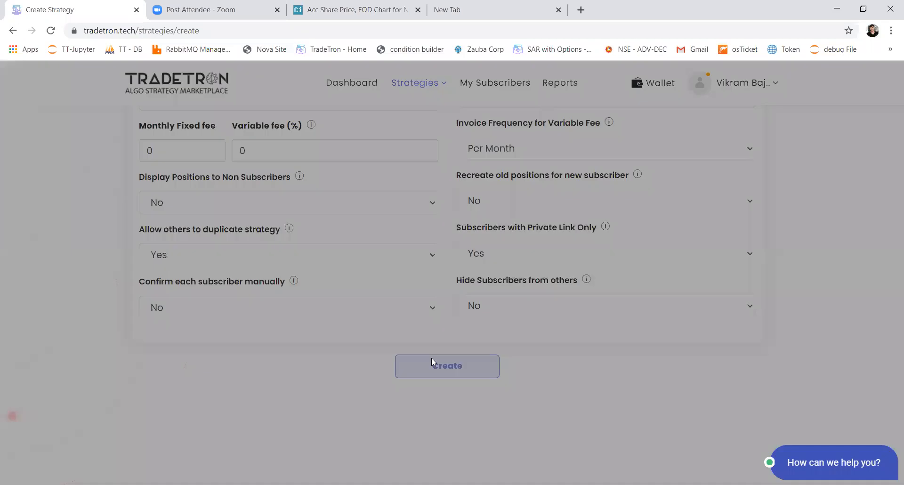
pyautogui.click(490, 363)
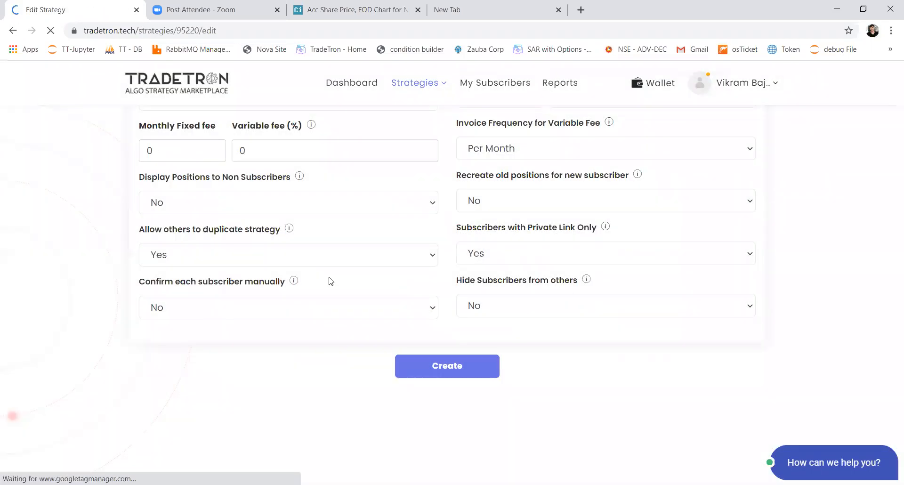
pyautogui.click(224, 31)
pyautogui.click(224, 32)
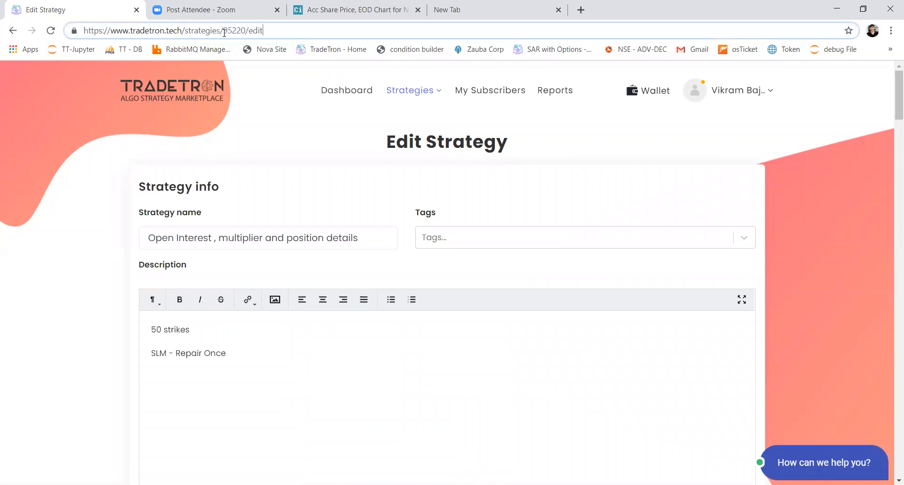
pyautogui.moveTo(246, 31); pyautogui.dragTo(301, 43)
pyautogui.press('BackSpace')
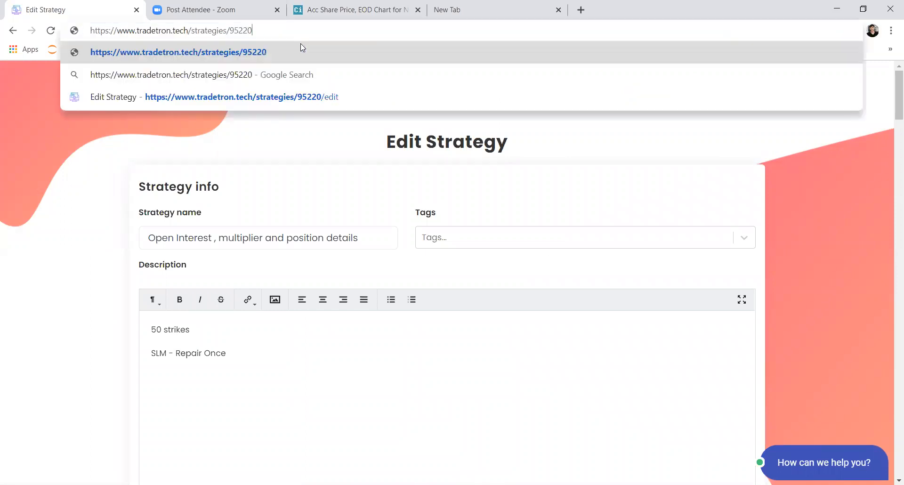
pyautogui.moveTo(217, 30); pyautogui.dragTo(88, 33)
pyautogui.write('y')
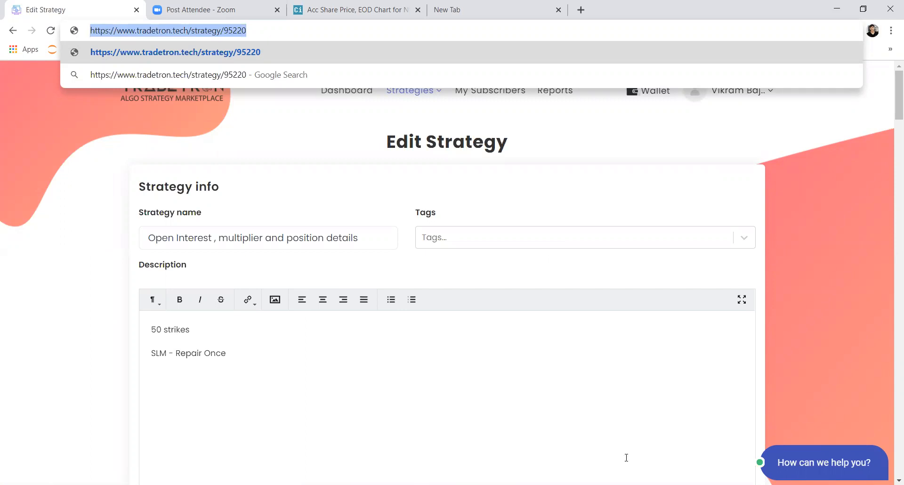
pyautogui.hotkey('alt', 'Tab')
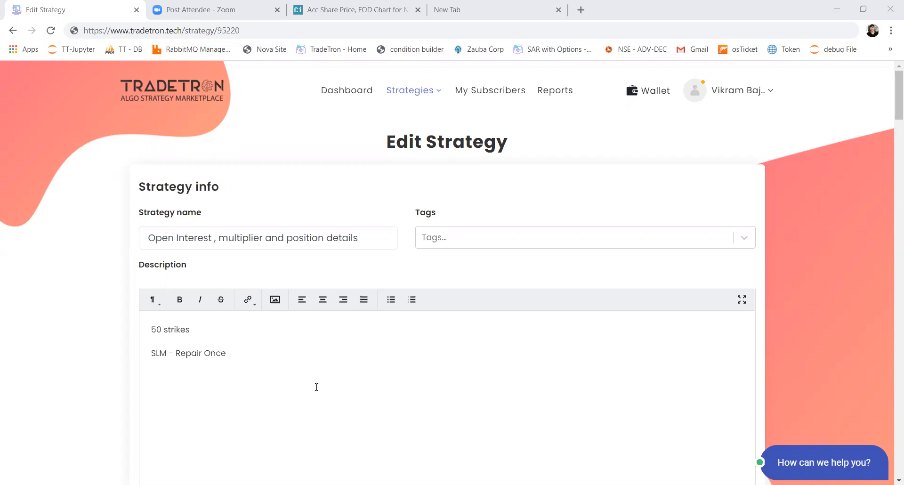
# Step: Start a new Buy position in the empty Repair Once block with exchange NFO and type Call
pyautogui.moveTo(891, 108); pyautogui.dragTo(891, 304)
pyautogui.click(214, 284)
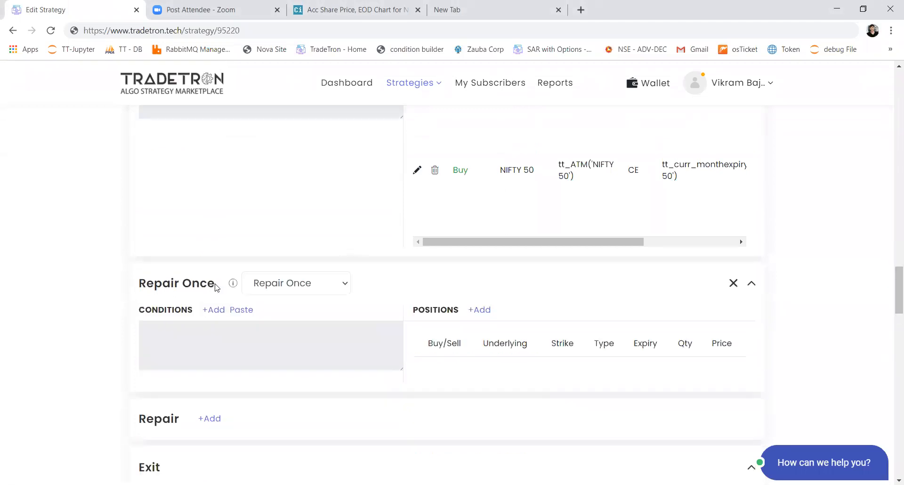
pyautogui.click(479, 309)
pyautogui.click(342, 215)
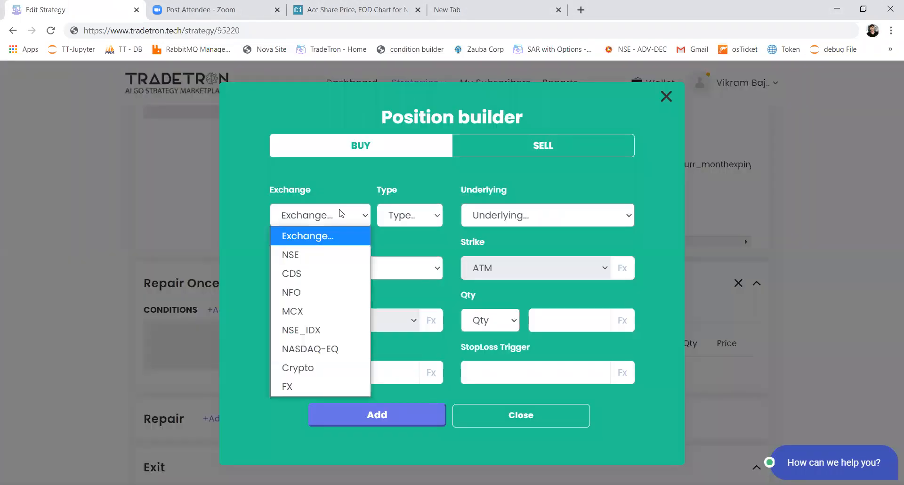
pyautogui.click(337, 287)
pyautogui.click(408, 216)
pyautogui.click(418, 274)
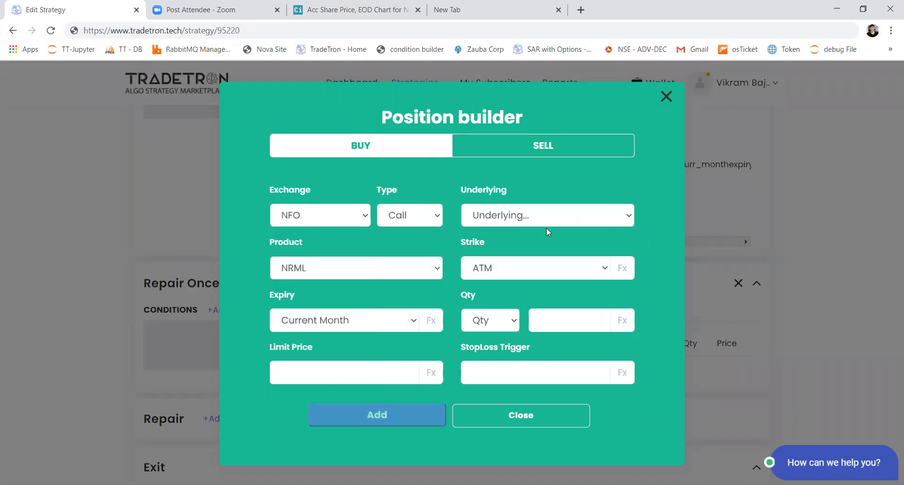
# Step: Set the Call position's underlying to NIFTY 50 and its strike to 11500
pyautogui.click(546, 224)
pyautogui.write('nifty')
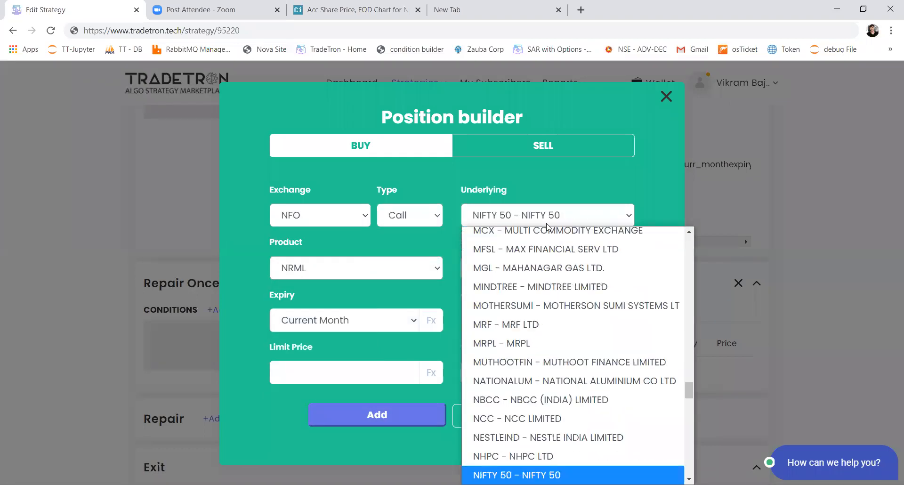
pyautogui.press('Return')
pyautogui.click(531, 267)
pyautogui.write('1005011500')
pyautogui.press('Return')
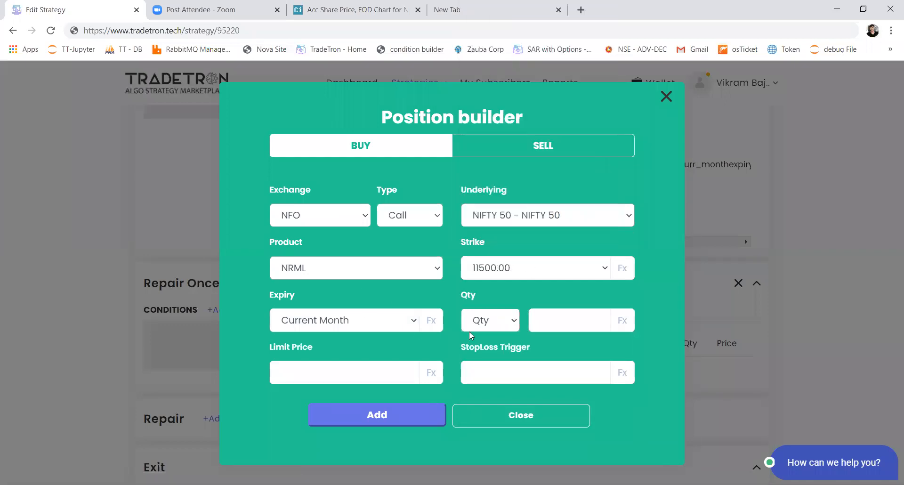
# Step: Set the Call position's quantity to 2 lots, add it to Repair Once, and close the Position builder
pyautogui.click(504, 324)
pyautogui.click(485, 377)
pyautogui.click(562, 322)
pyautogui.write('2')
pyautogui.click(420, 420)
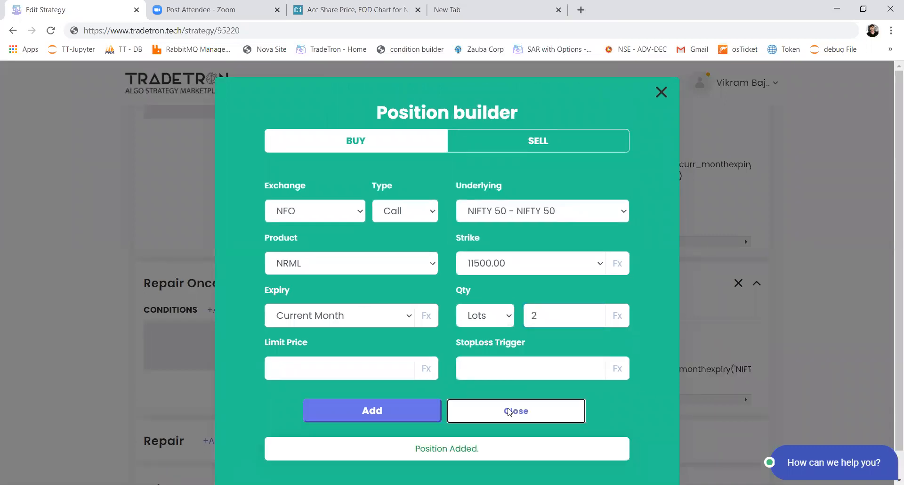
pyautogui.click(489, 415)
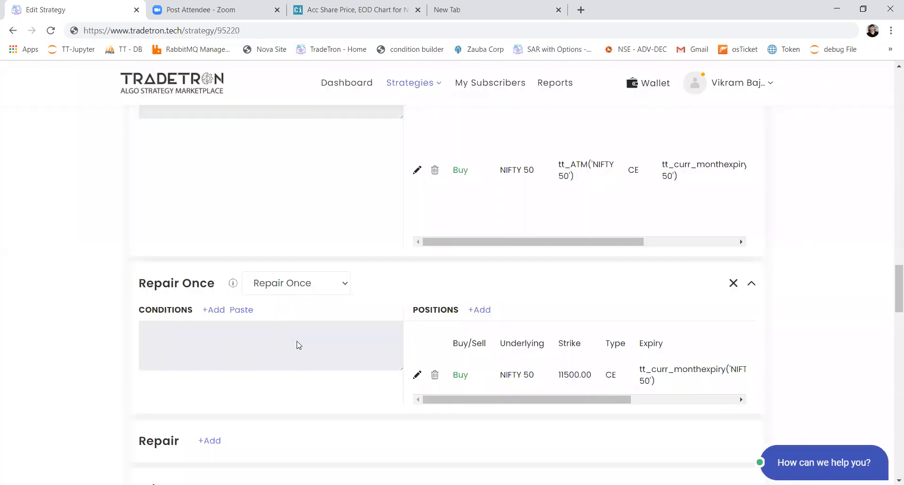
# Step: Try 5 minutes and 30 minutes for the last condition check before exchange close, and set it back to 10 minutes
pyautogui.scroll(-14, 297, 345)
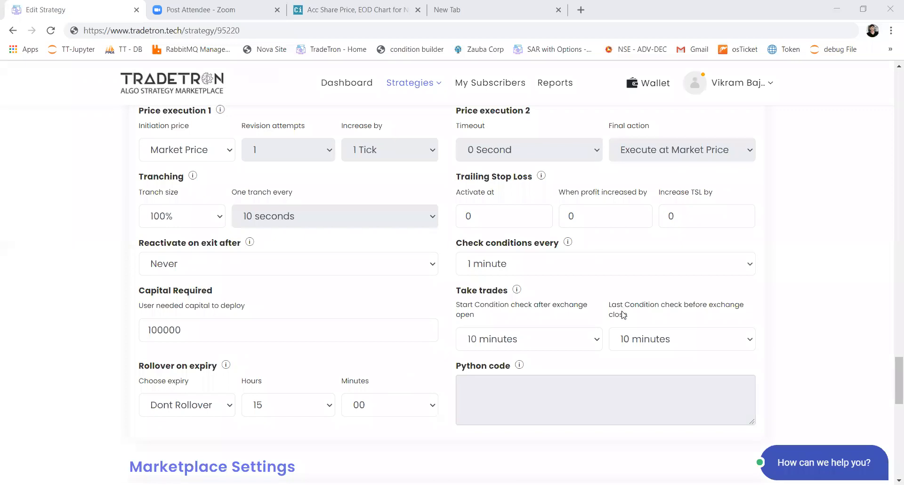
pyautogui.click(640, 296)
pyautogui.scroll(2, 167, 141)
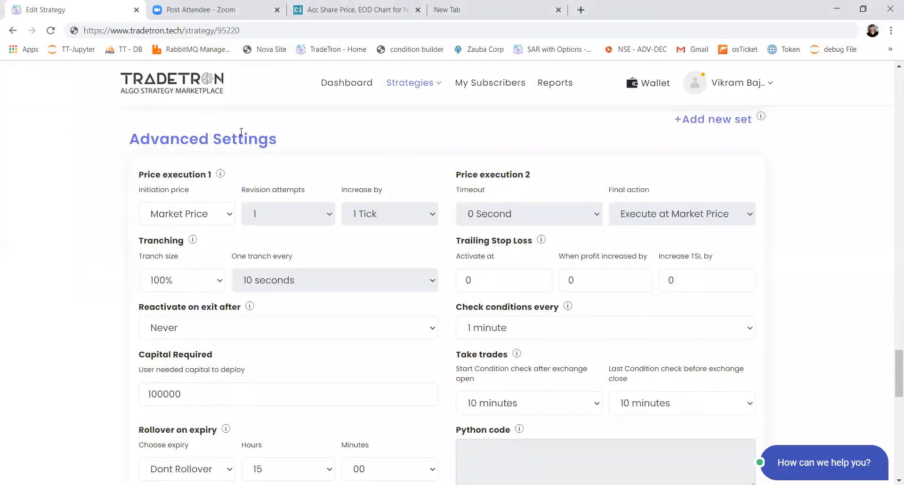
pyautogui.moveTo(611, 370); pyautogui.dragTo(671, 381)
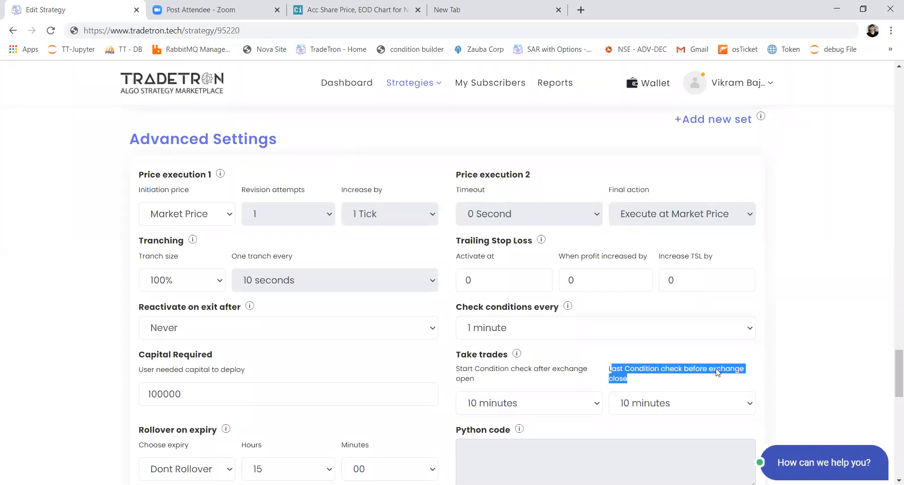
pyautogui.click(654, 407)
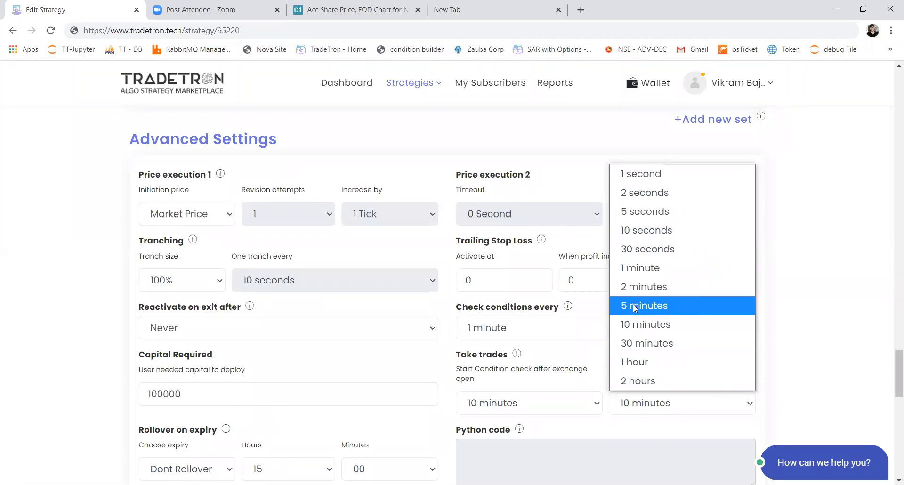
pyautogui.click(634, 307)
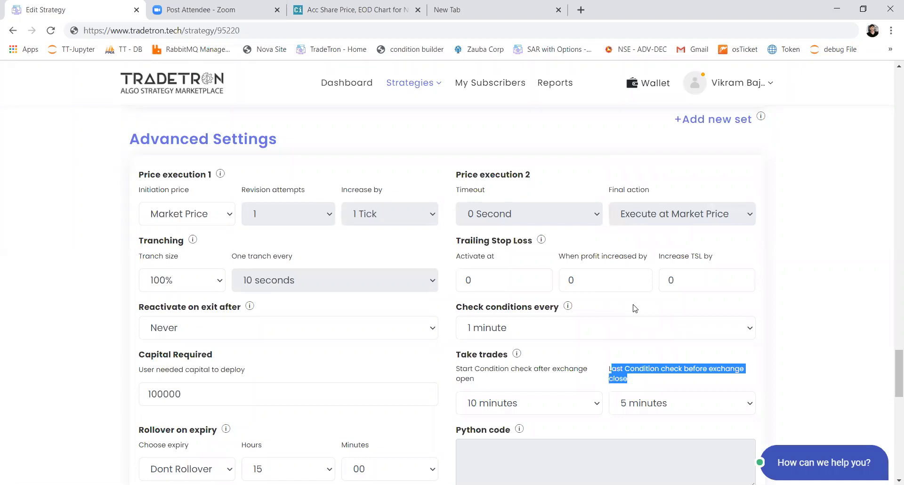
pyautogui.click(632, 401)
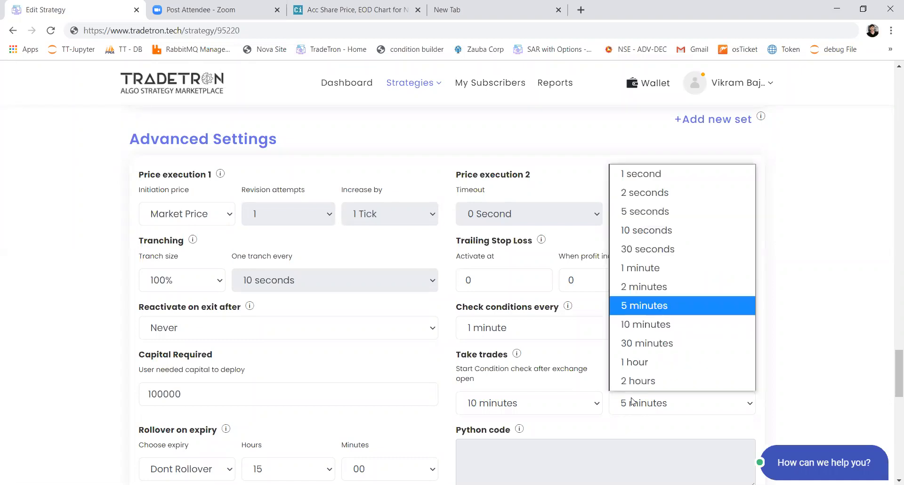
pyautogui.click(636, 341)
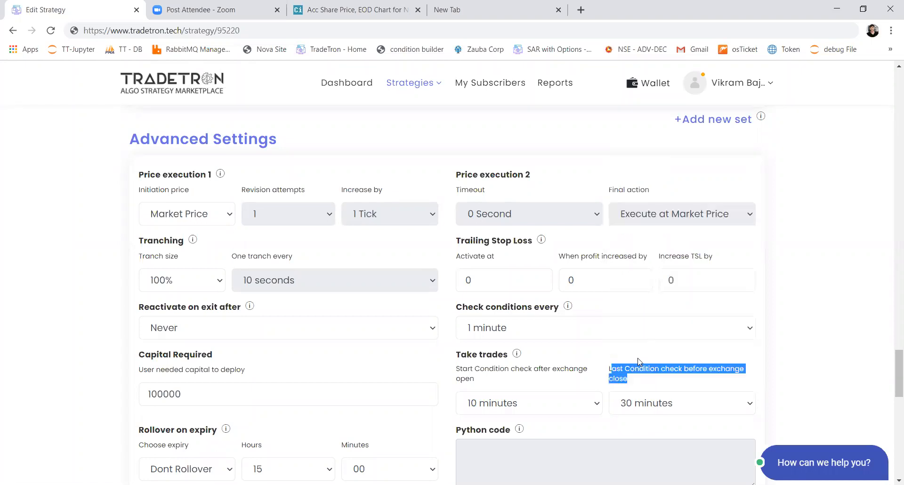
pyautogui.click(638, 403)
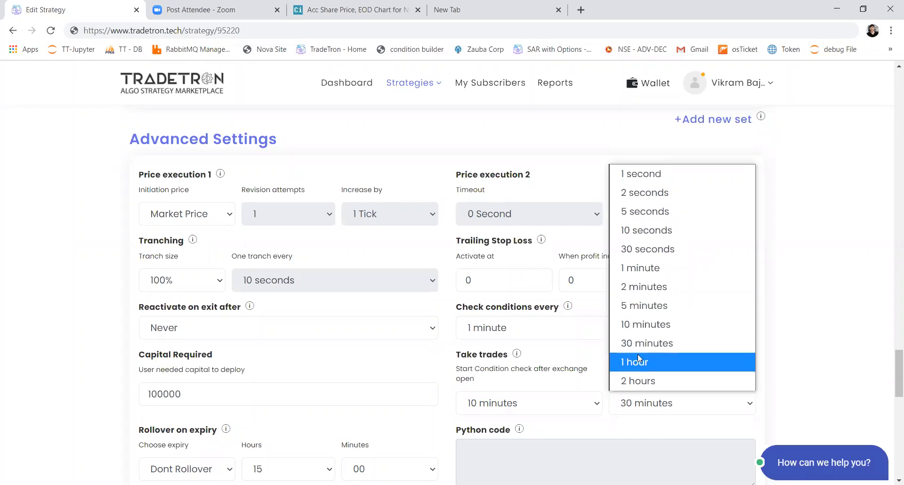
pyautogui.click(636, 324)
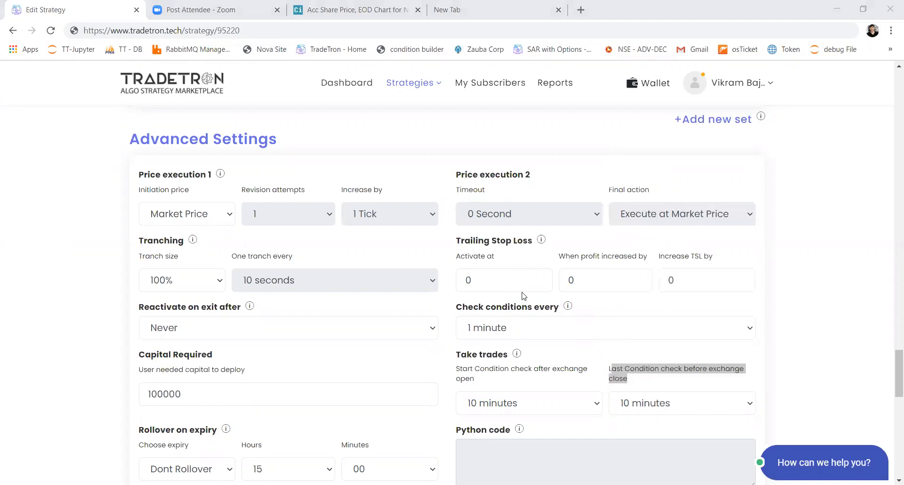